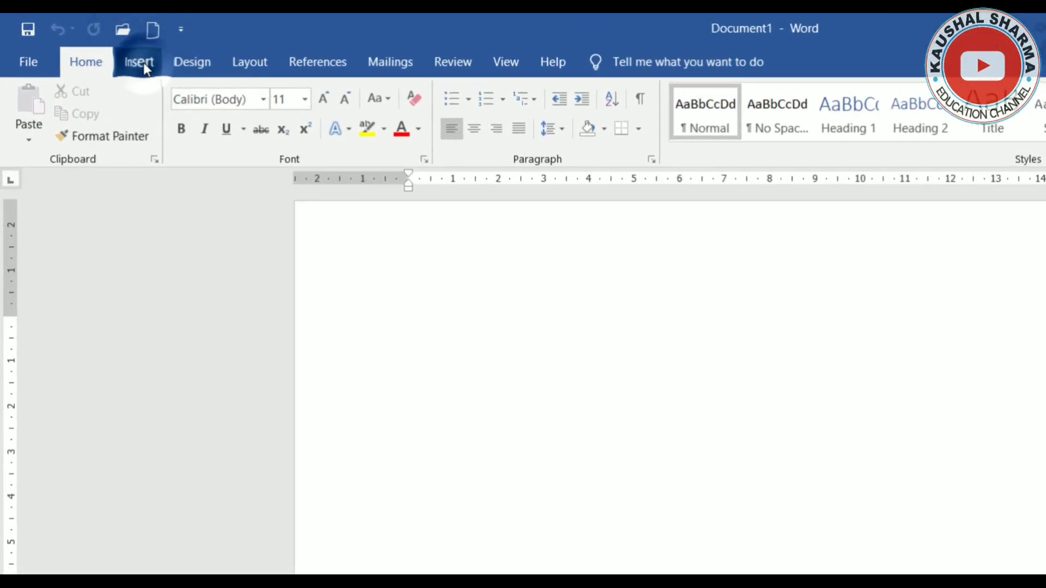
# Draw a blue rectangle about 8.61 cm wide by 4.78 cm tall on the blank page
pyautogui.click(161, 62)
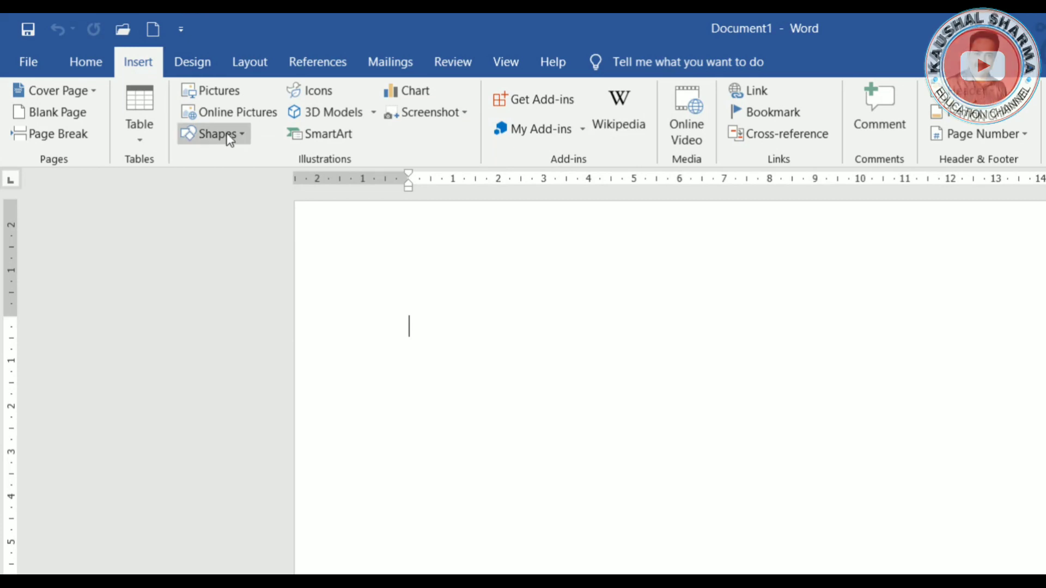
pyautogui.click(230, 137)
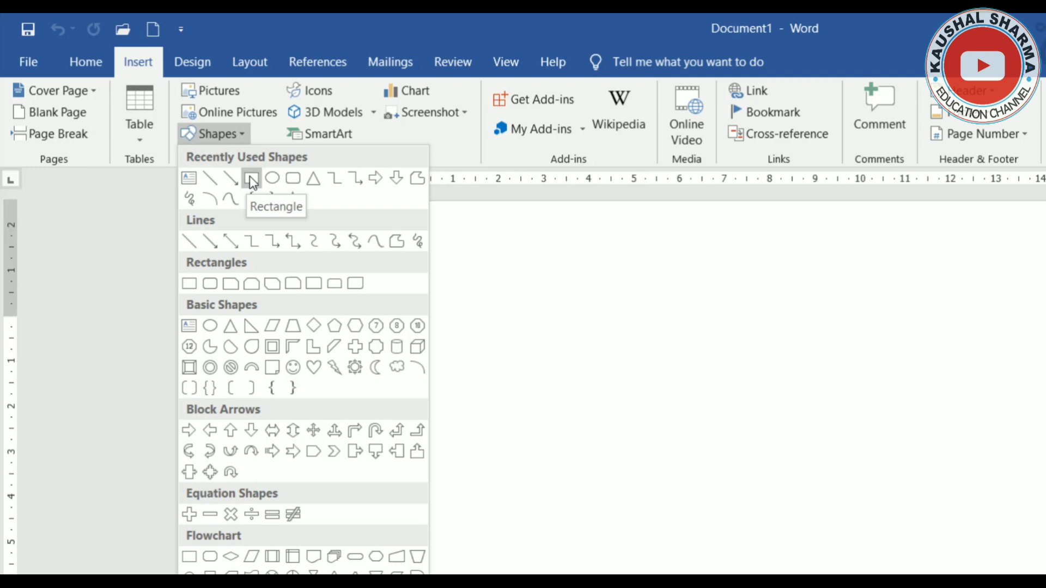
pyautogui.click(249, 175)
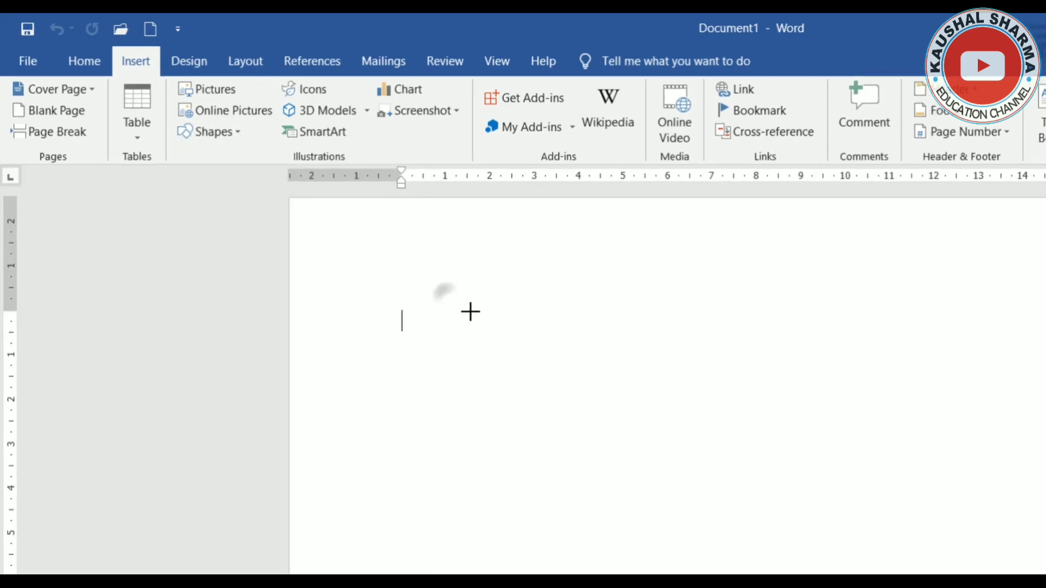
pyautogui.moveTo(448, 301); pyautogui.dragTo(578, 358)
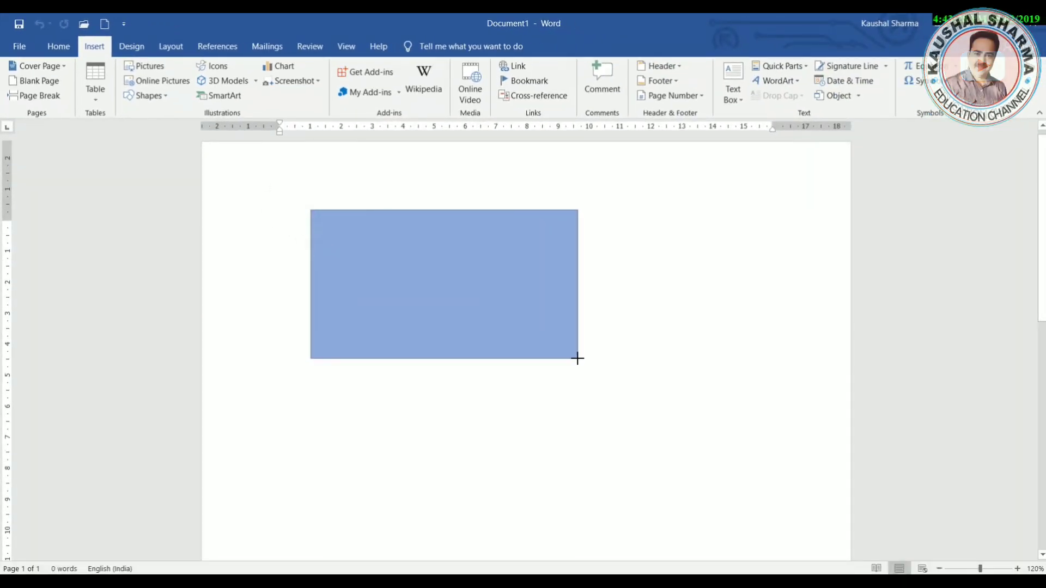
pyautogui.moveTo(326, 212); pyautogui.dragTo(326, 212)
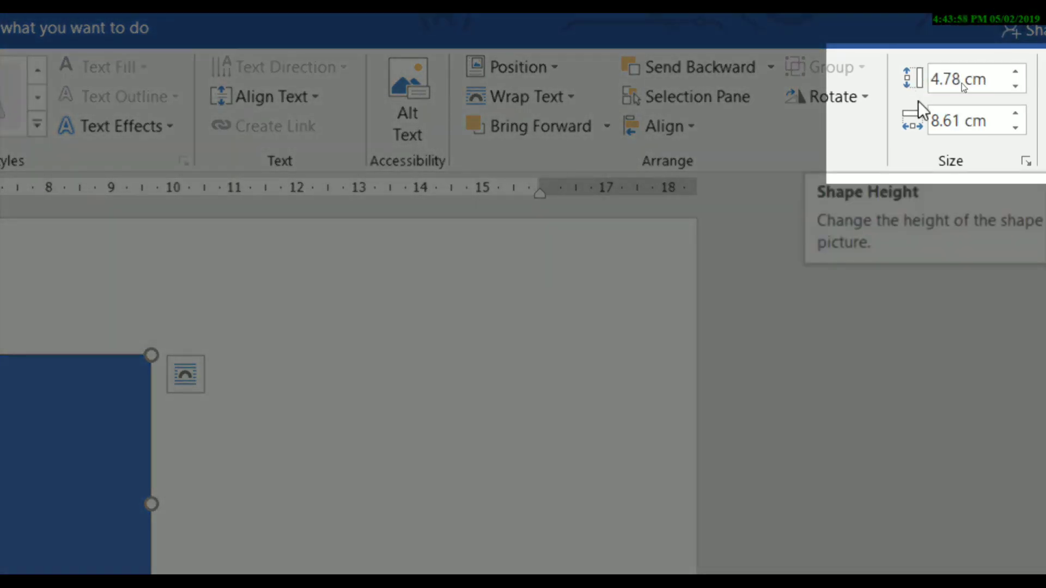
# Set the rectangle's height to 2.25" and width to 3.5"
pyautogui.click(989, 78)
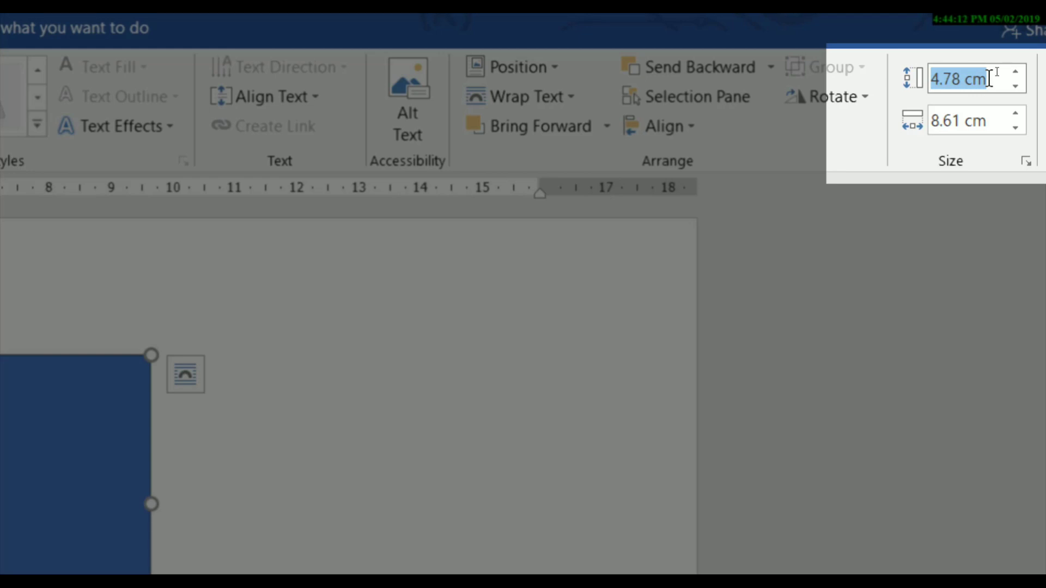
pyautogui.write('2.25')
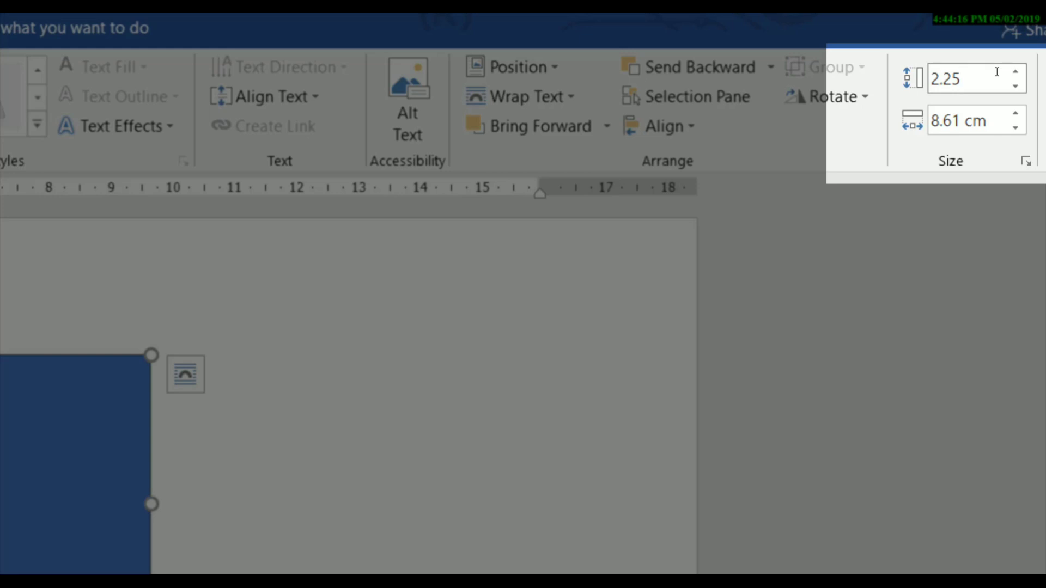
pyautogui.write('"')
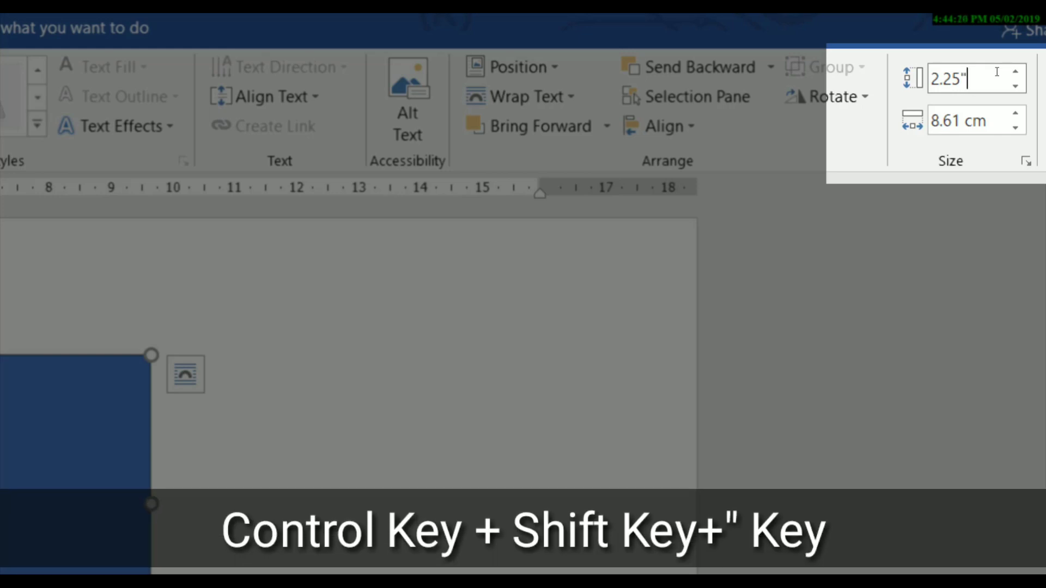
pyautogui.press('Tab')
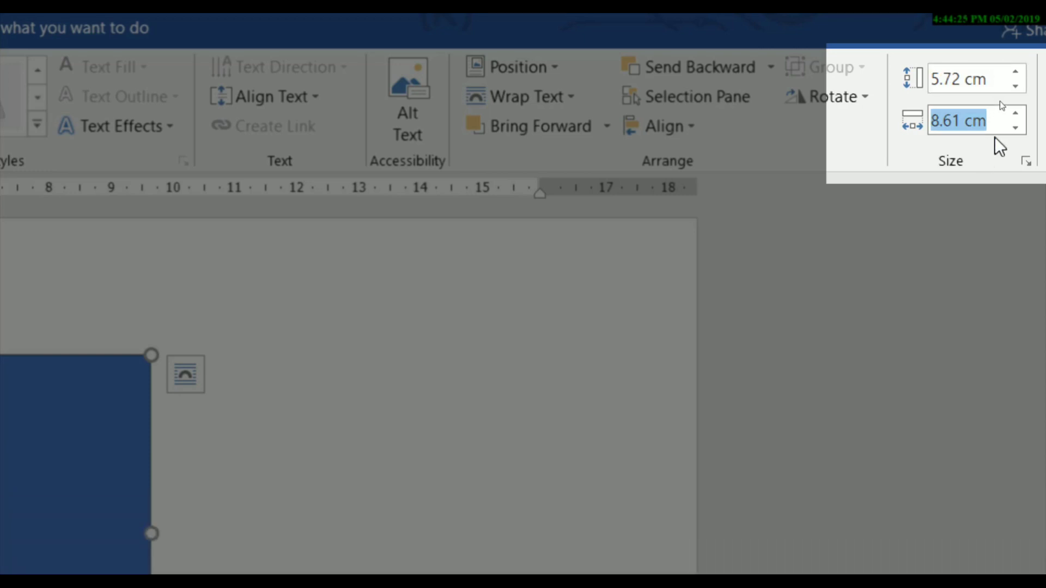
pyautogui.write('3')
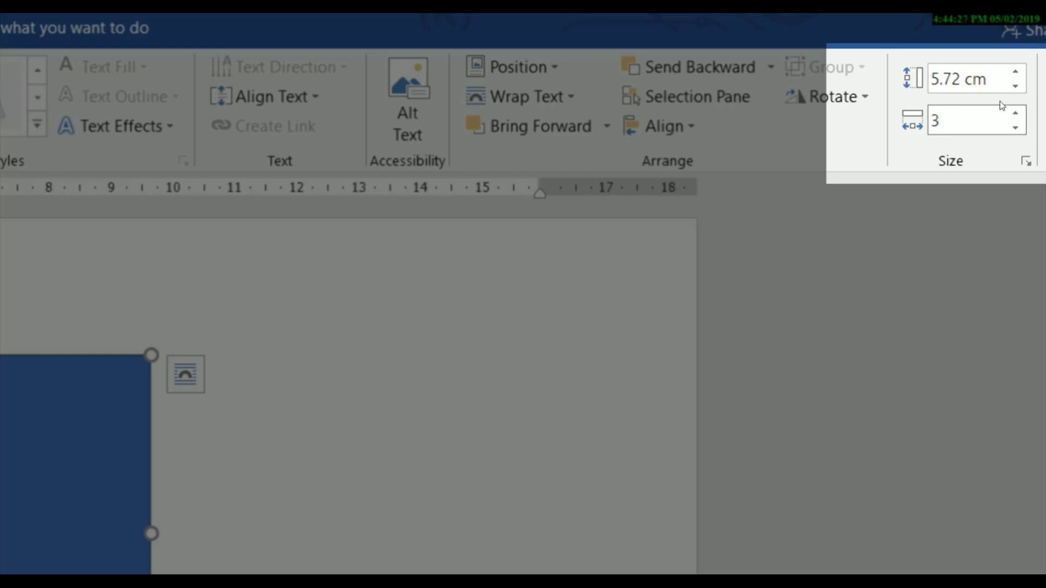
pyautogui.write('.5')
pyautogui.write('"')
pyautogui.press('Return')
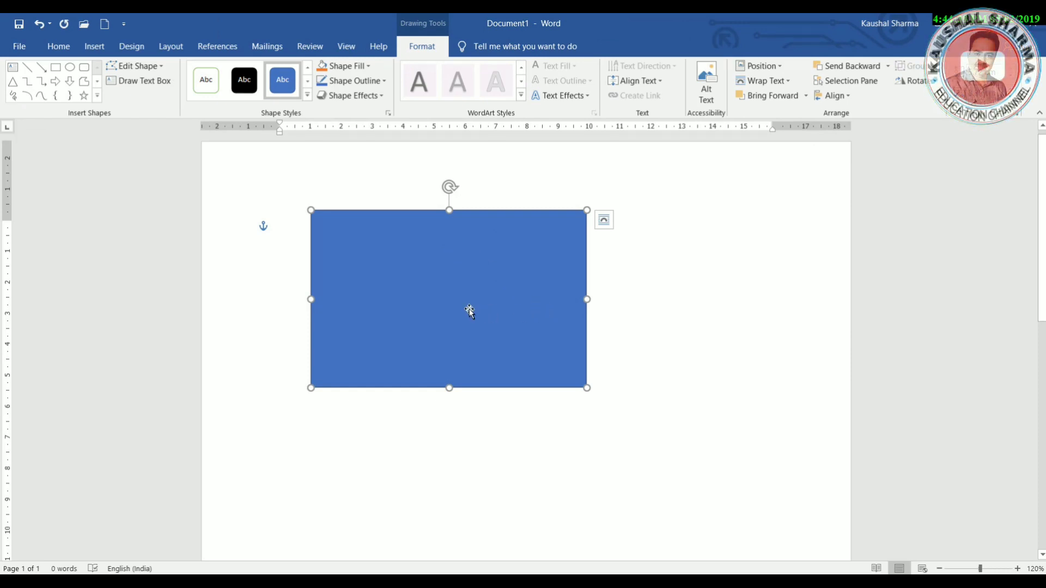
# Shift the card rectangle to the right and set its Shape Fill to No Fill
pyautogui.moveTo(505, 281); pyautogui.dragTo(578, 284)
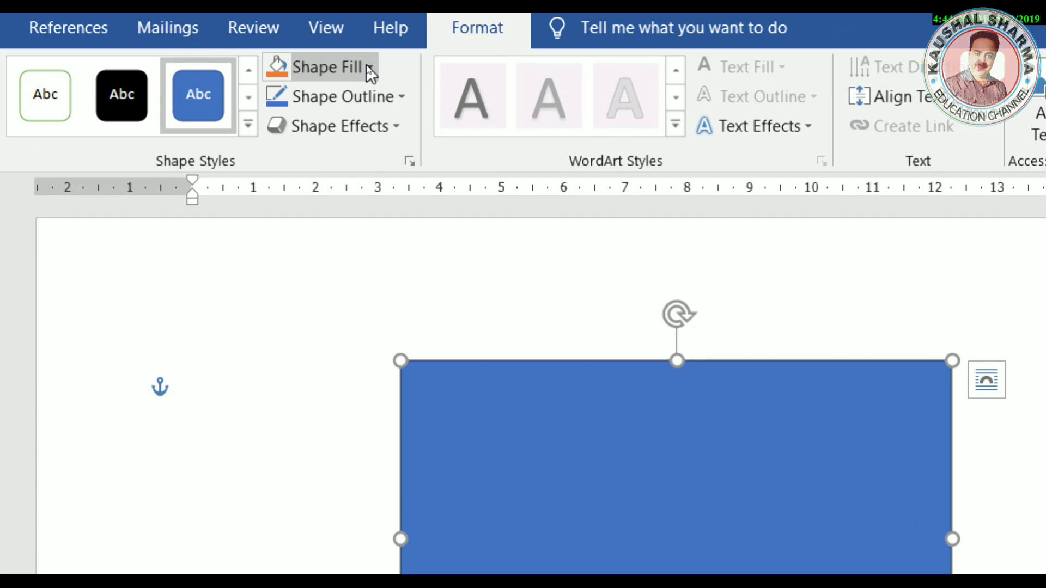
pyautogui.click(369, 67)
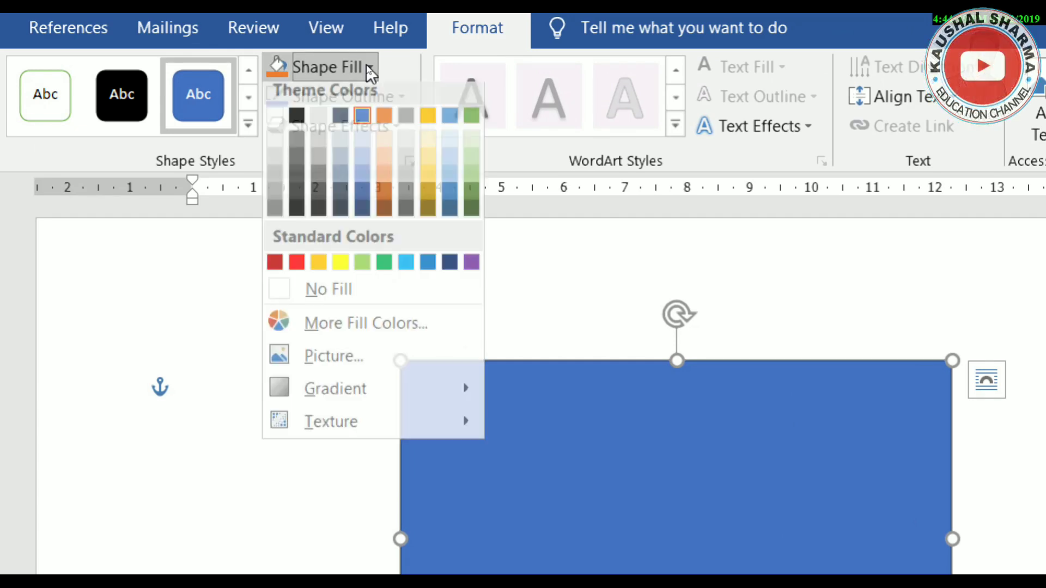
pyautogui.click(322, 301)
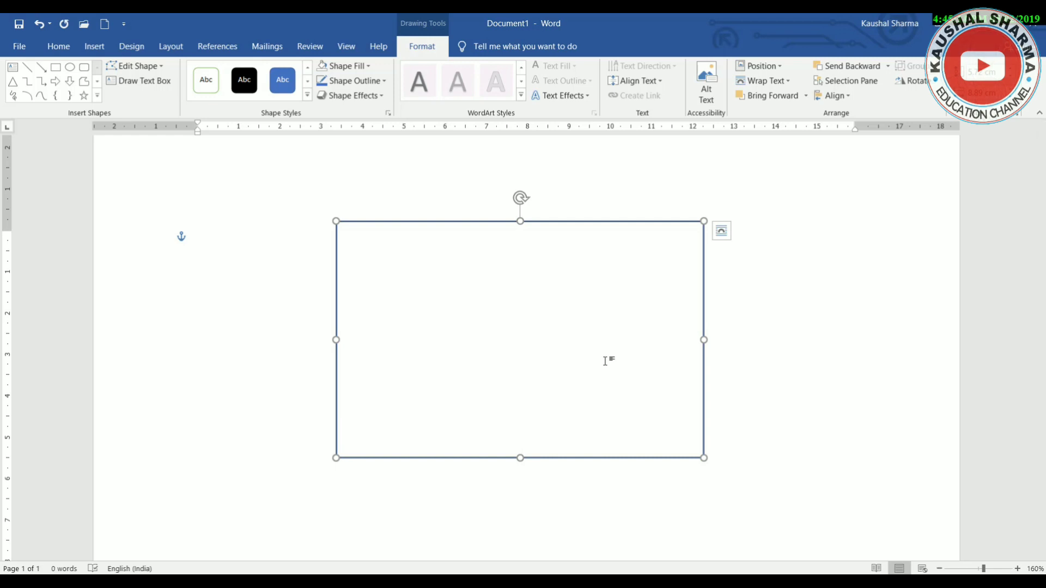
# Draw a second rectangle from the card's top-left corner down to its bottom centre
pyautogui.click(94, 46)
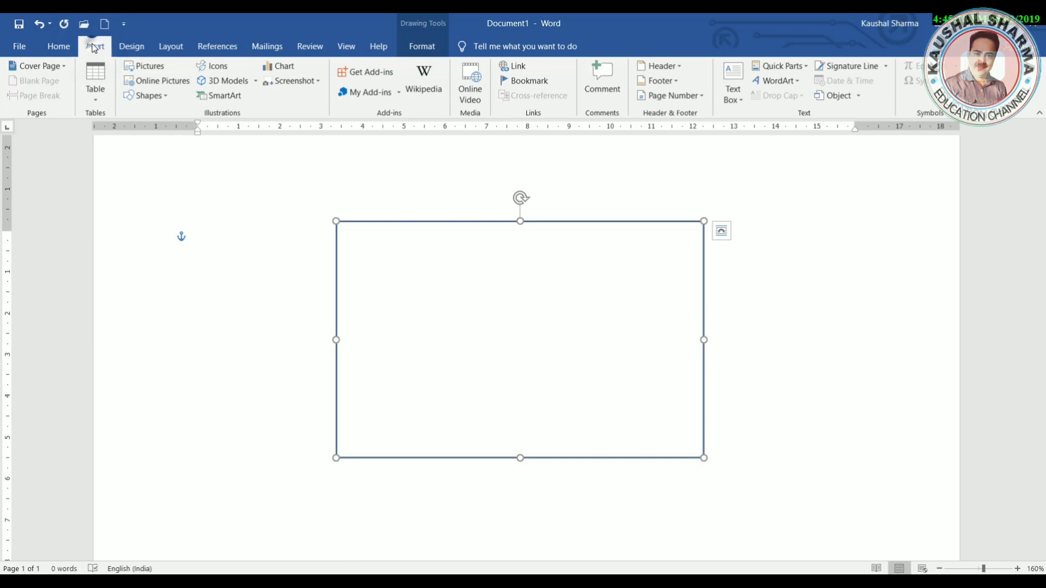
pyautogui.click(146, 97)
pyautogui.click(170, 124)
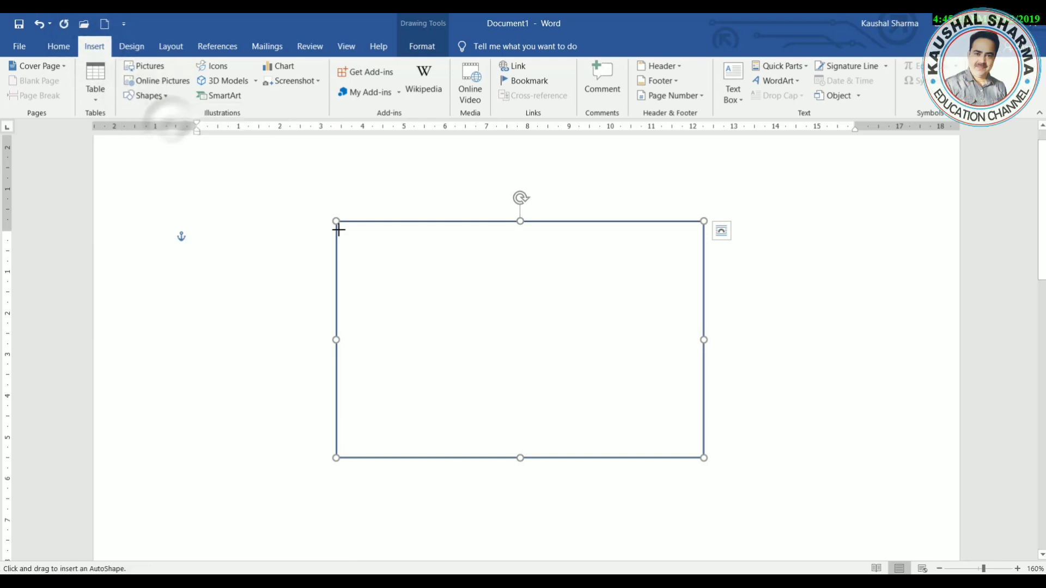
pyautogui.moveTo(336, 222)
pyautogui.mouseDown()
pyautogui.moveTo(417, 407)
pyautogui.moveTo(521, 453)
pyautogui.mouseUp()
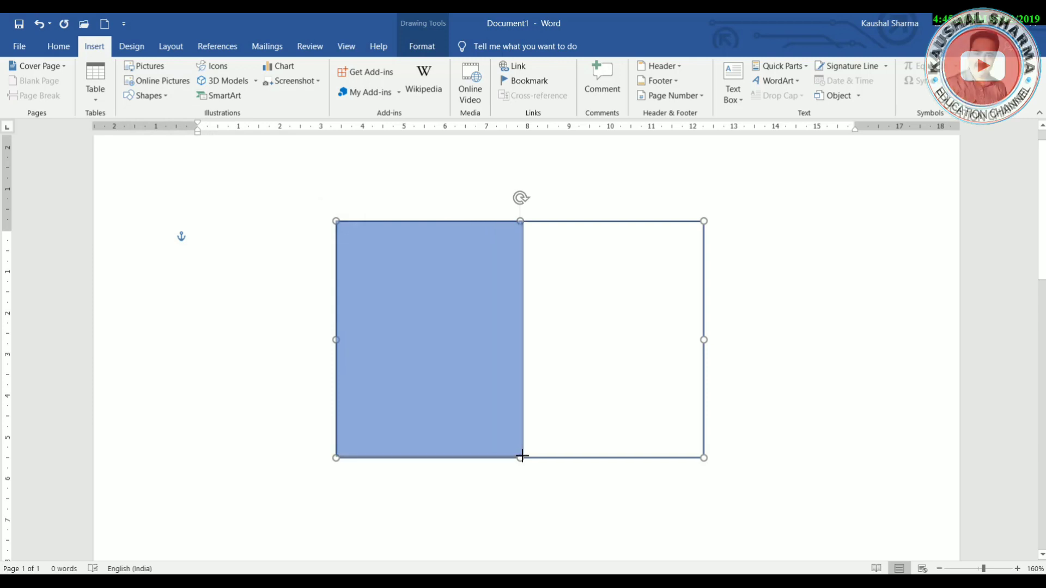
pyautogui.moveTo(522, 453); pyautogui.dragTo(522, 457)
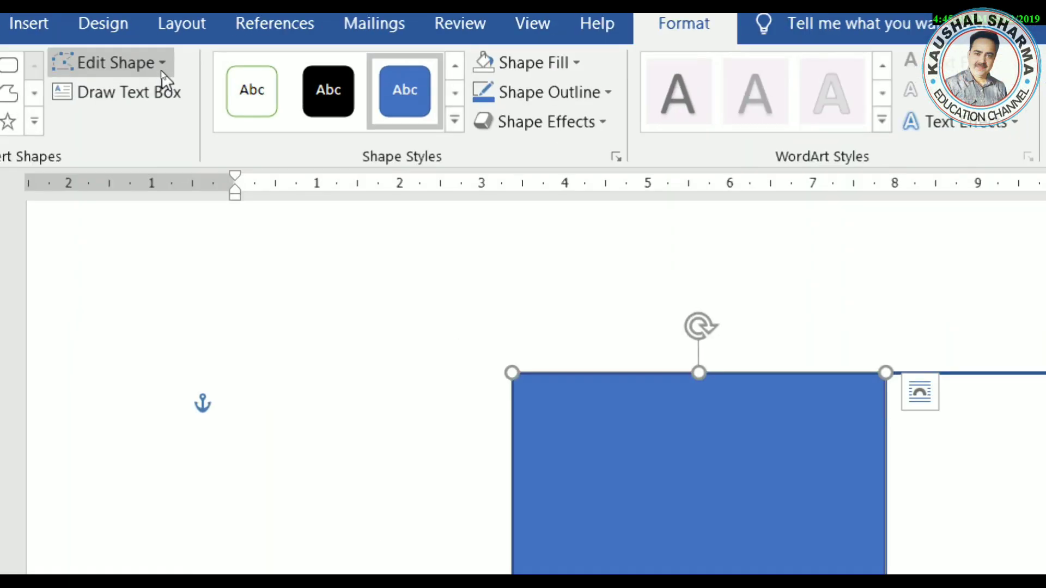
# With Edit Points, pull the left panel's bottom-right corner left to give it a diagonal edge
pyautogui.click(160, 75)
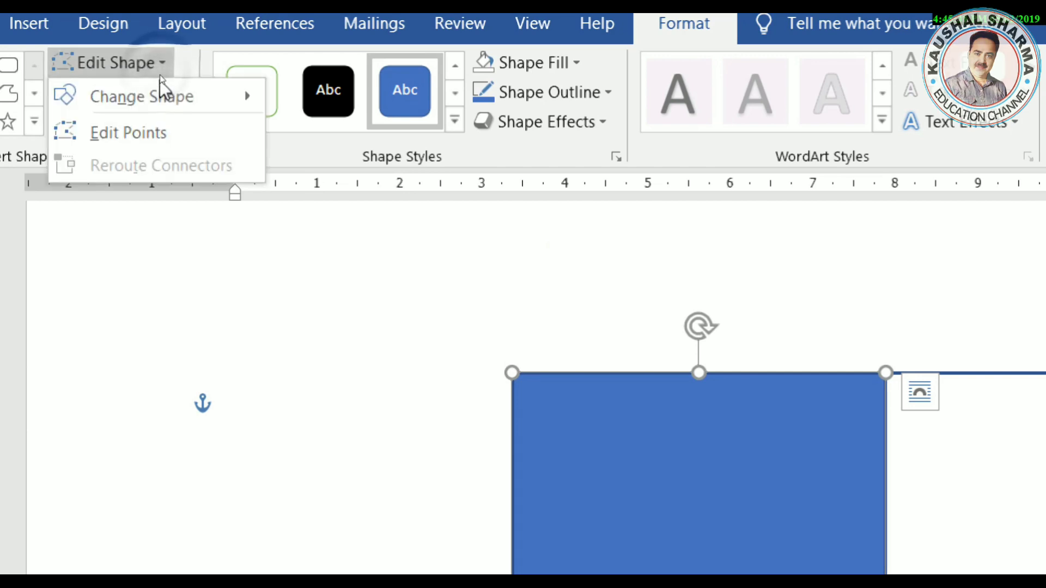
pyautogui.click(158, 136)
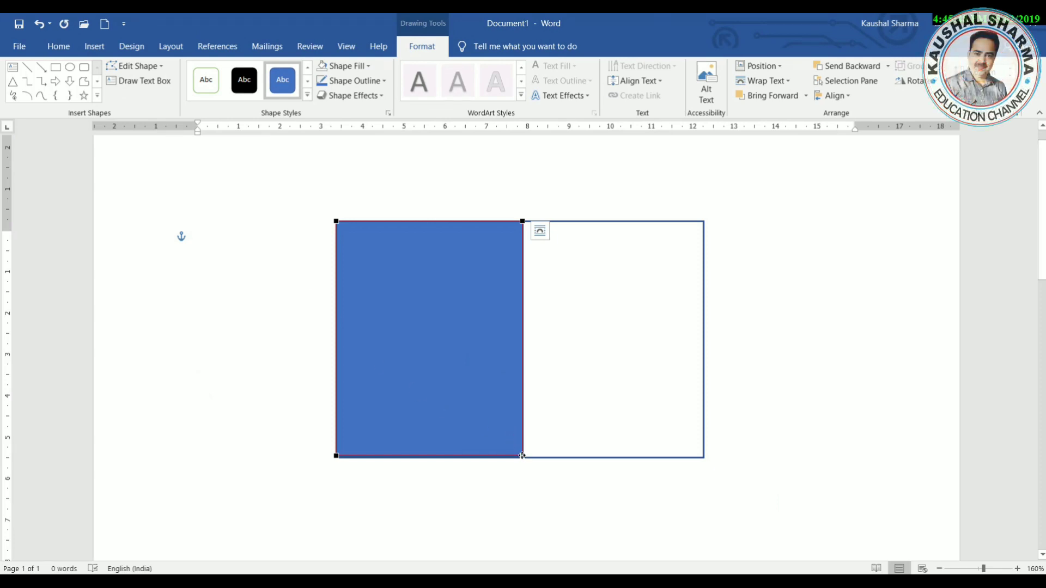
pyautogui.moveTo(522, 455); pyautogui.dragTo(401, 454)
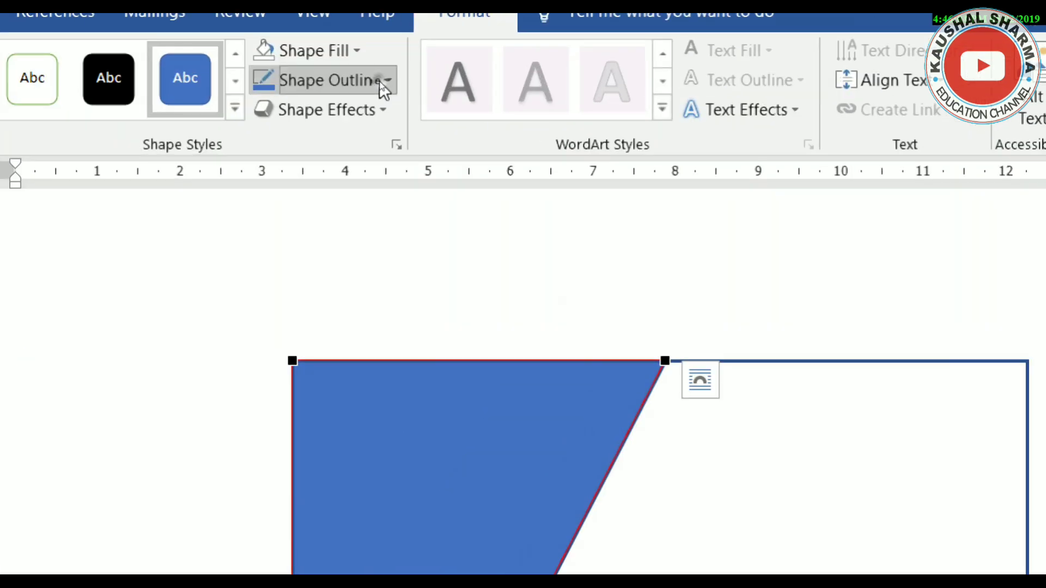
pyautogui.click(379, 81)
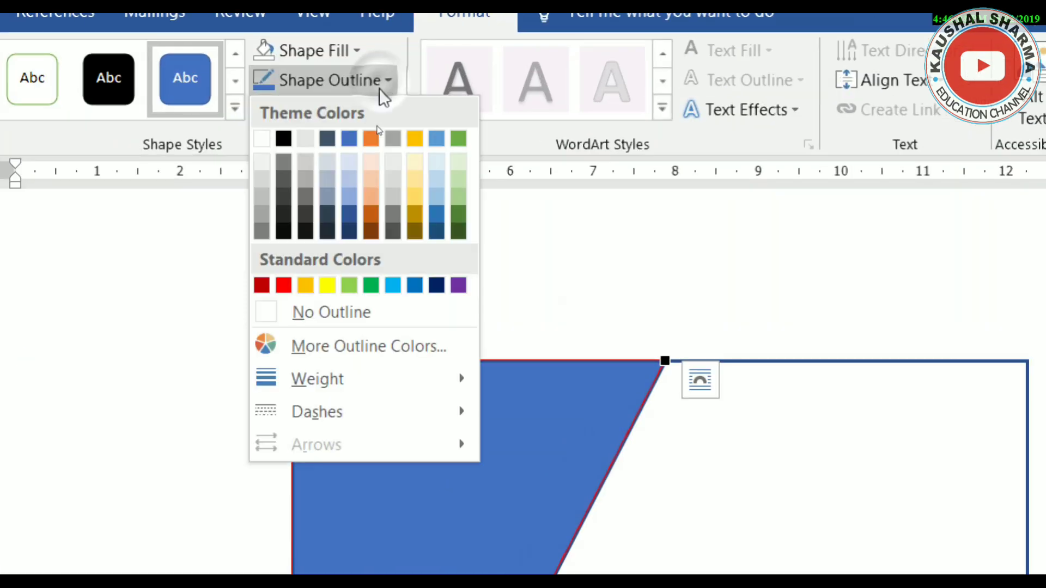
pyautogui.press('Escape')
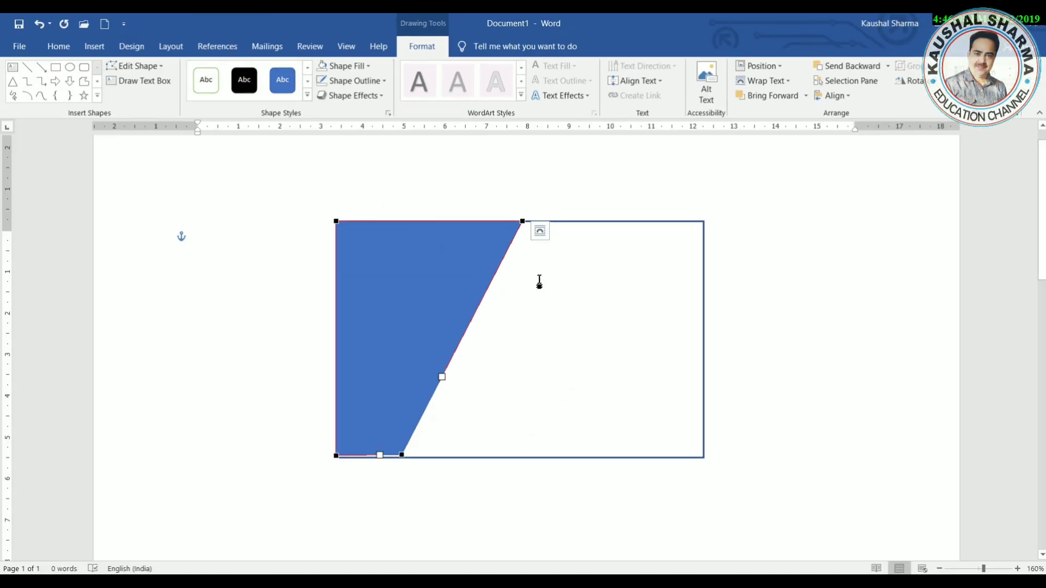
pyautogui.click(579, 264)
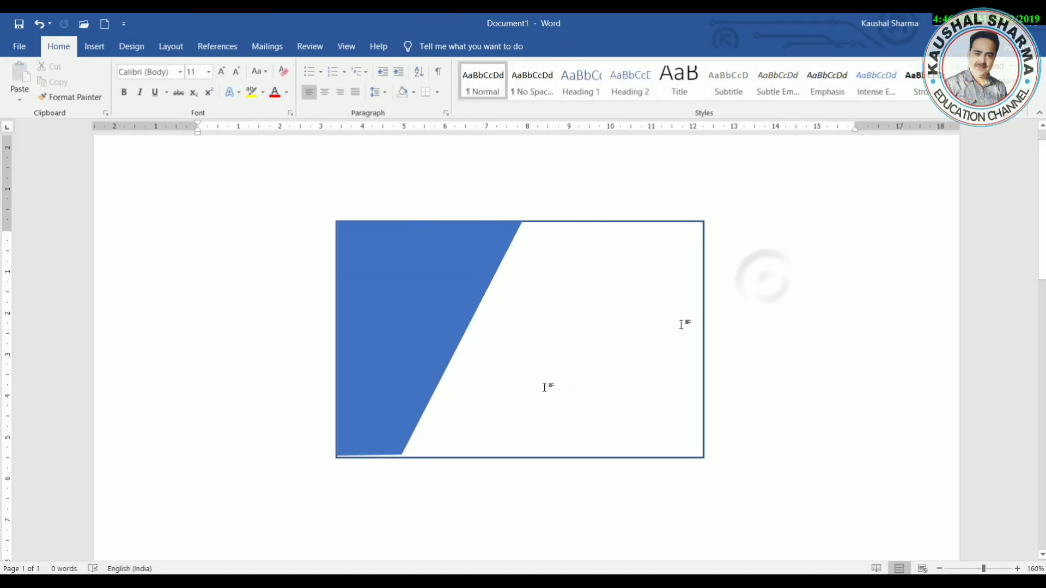
pyautogui.click(390, 436)
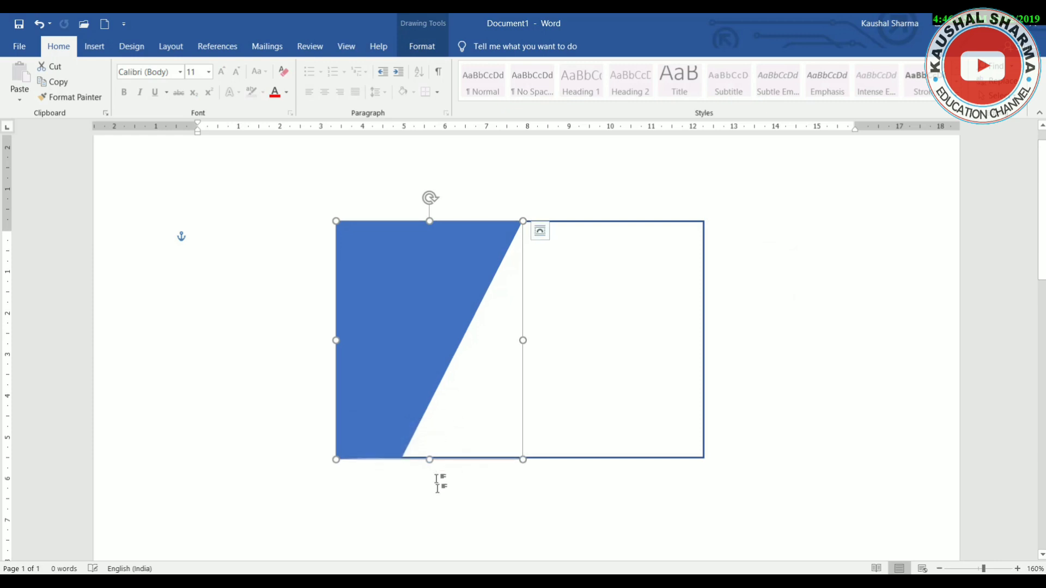
pyautogui.click(443, 482)
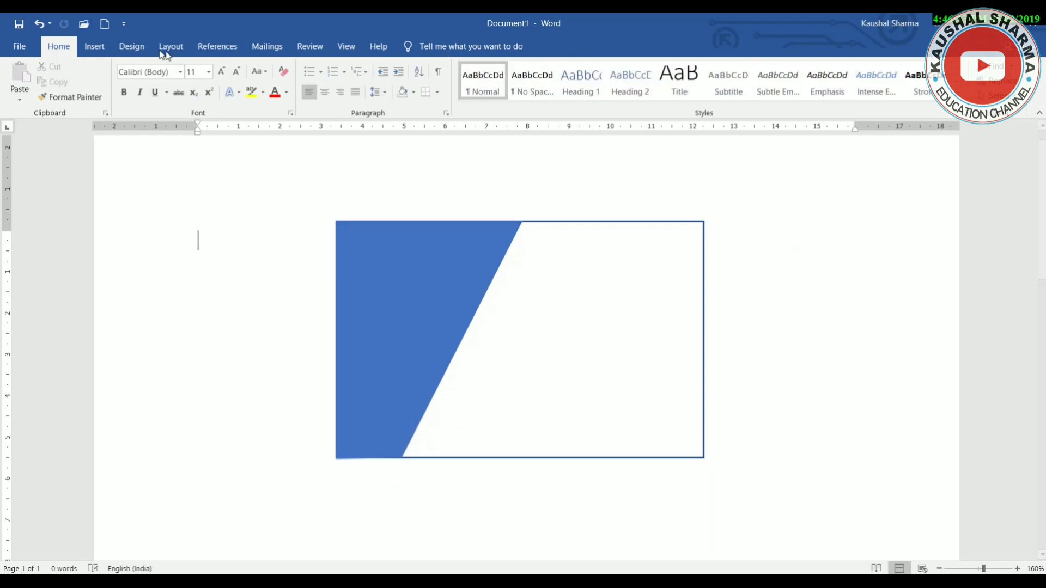
pyautogui.click(104, 46)
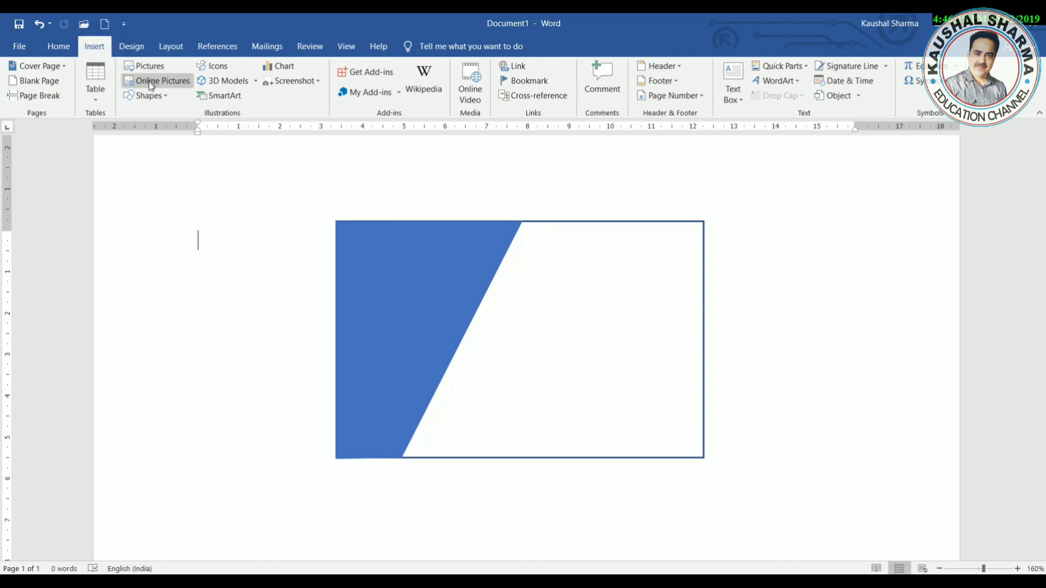
# Draw a narrow vertical bar beside the panel, filled dark navy with no outline
pyautogui.click(149, 94)
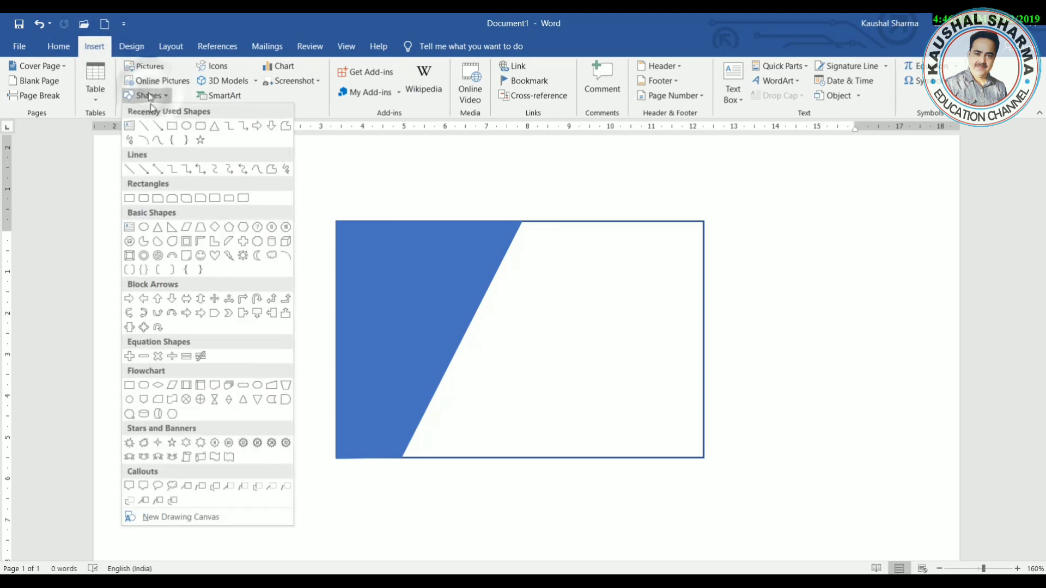
pyautogui.click(172, 127)
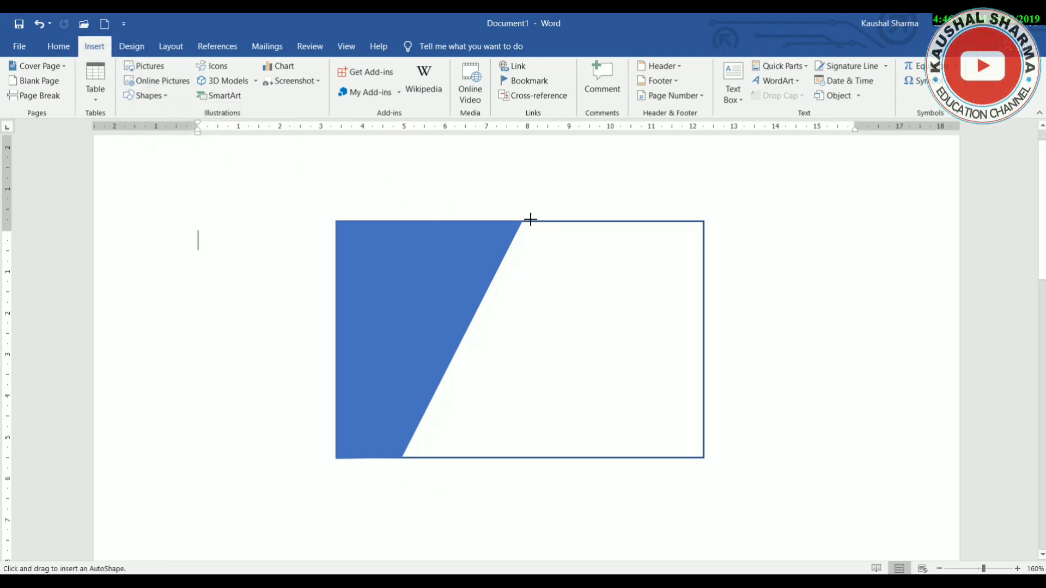
pyautogui.moveTo(530, 220); pyautogui.dragTo(542, 456)
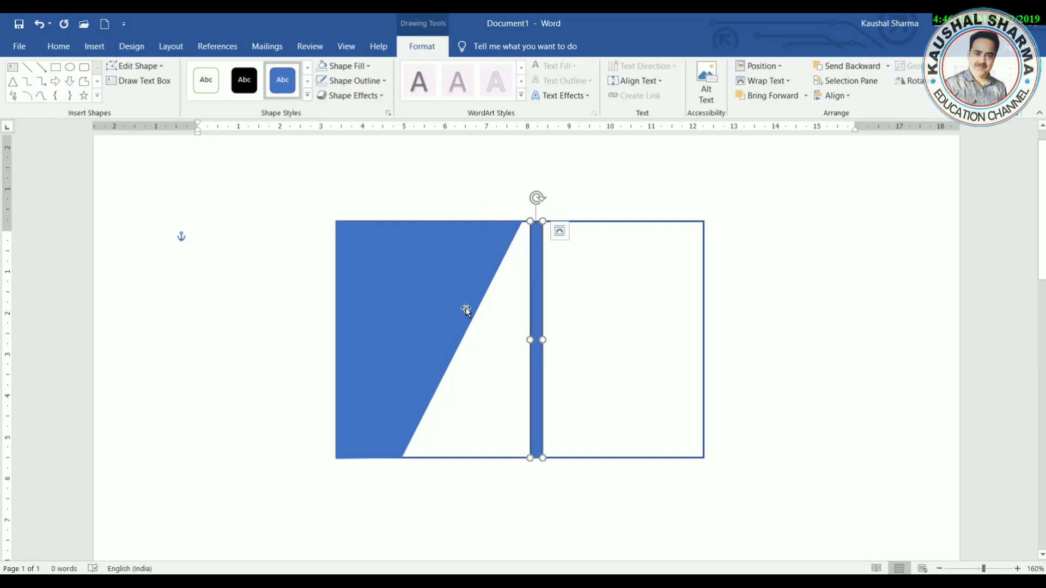
pyautogui.click(368, 66)
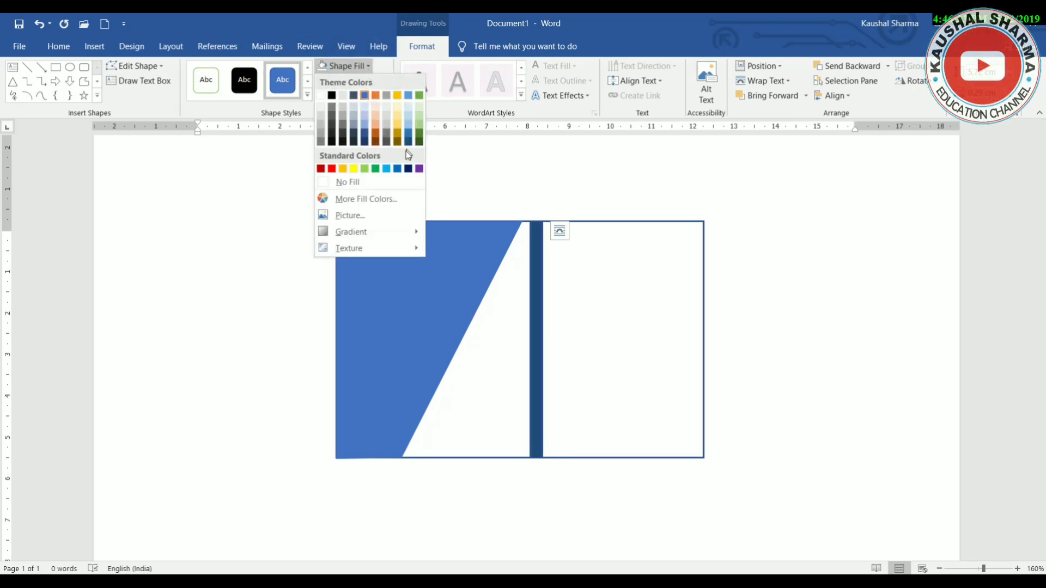
pyautogui.click(408, 168)
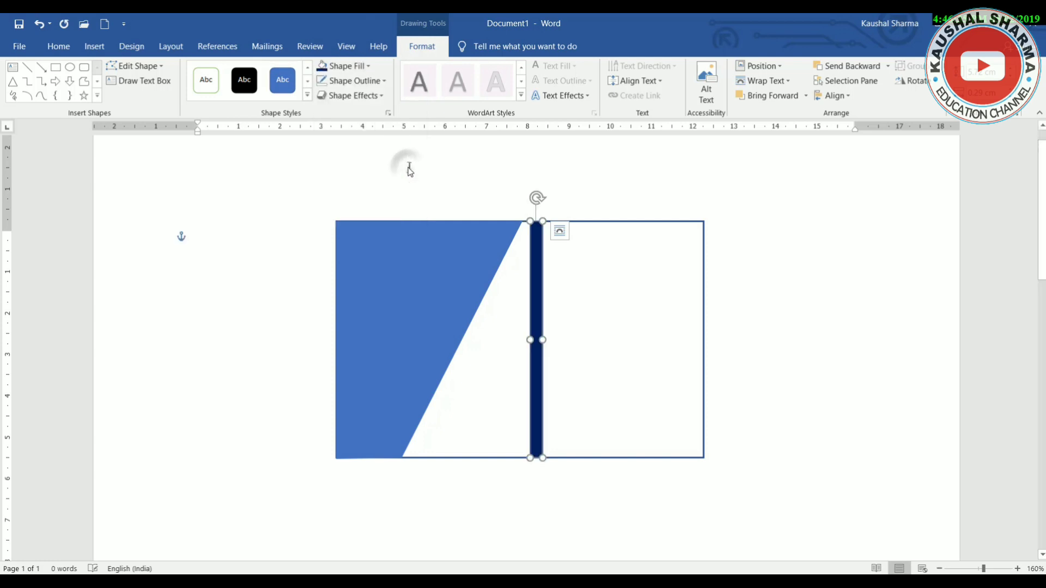
pyautogui.click(360, 81)
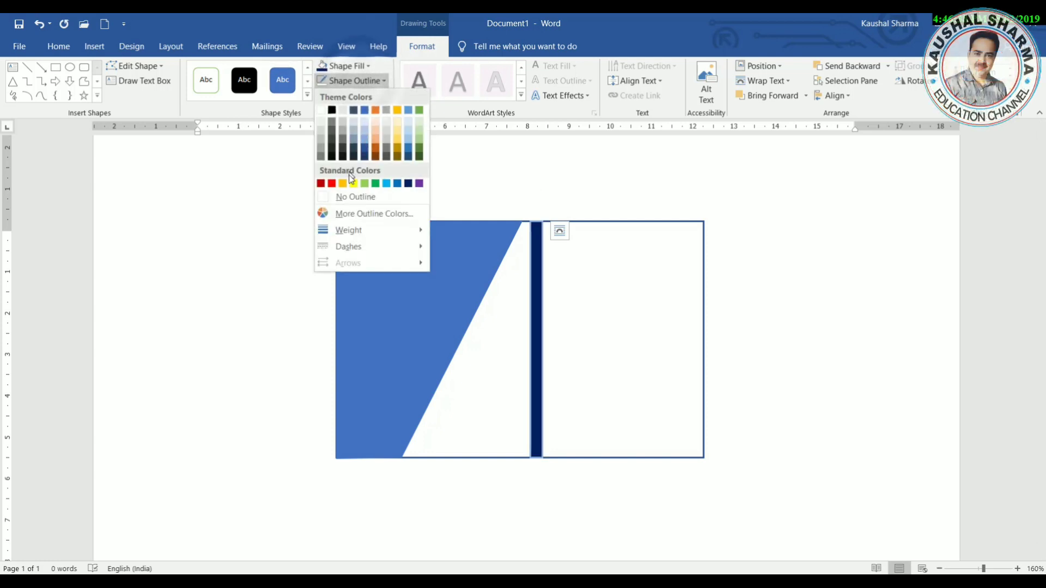
pyautogui.click(355, 198)
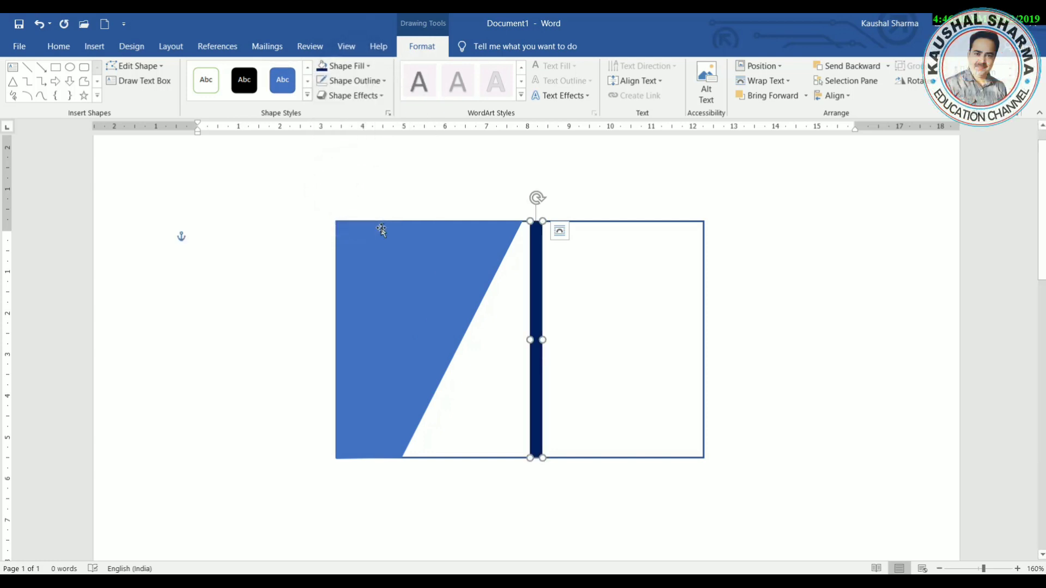
# Slant the navy bar by shifting both bottom points left, parallel to the panel's edge
pyautogui.click(136, 65)
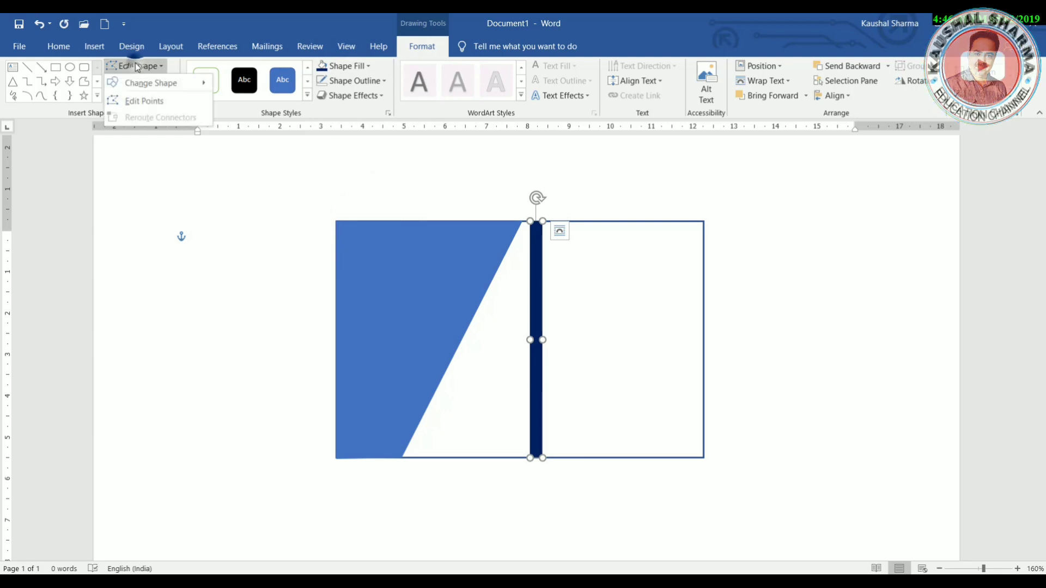
pyautogui.click(141, 102)
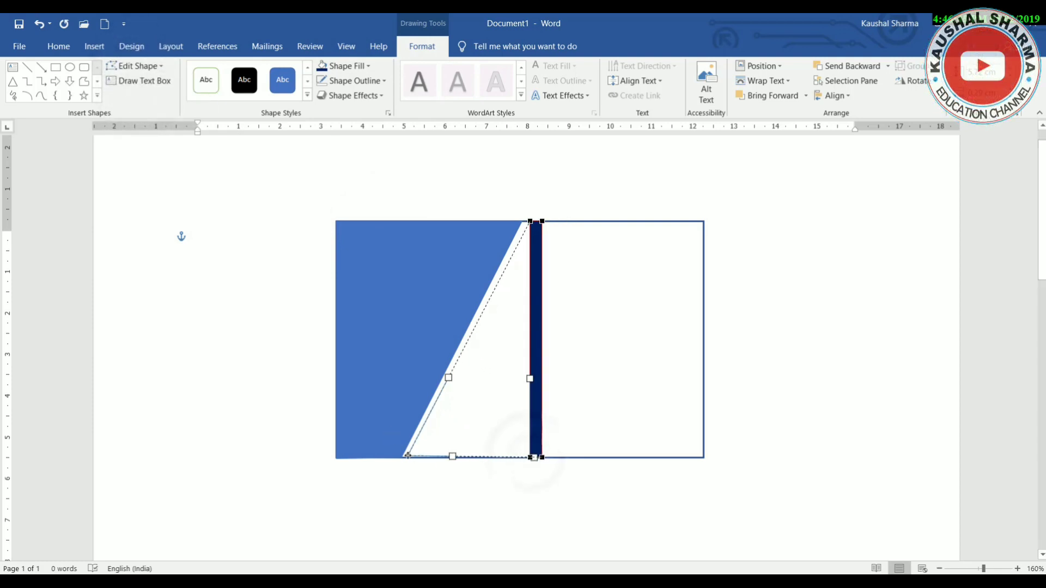
pyautogui.moveTo(530, 458); pyautogui.dragTo(412, 459)
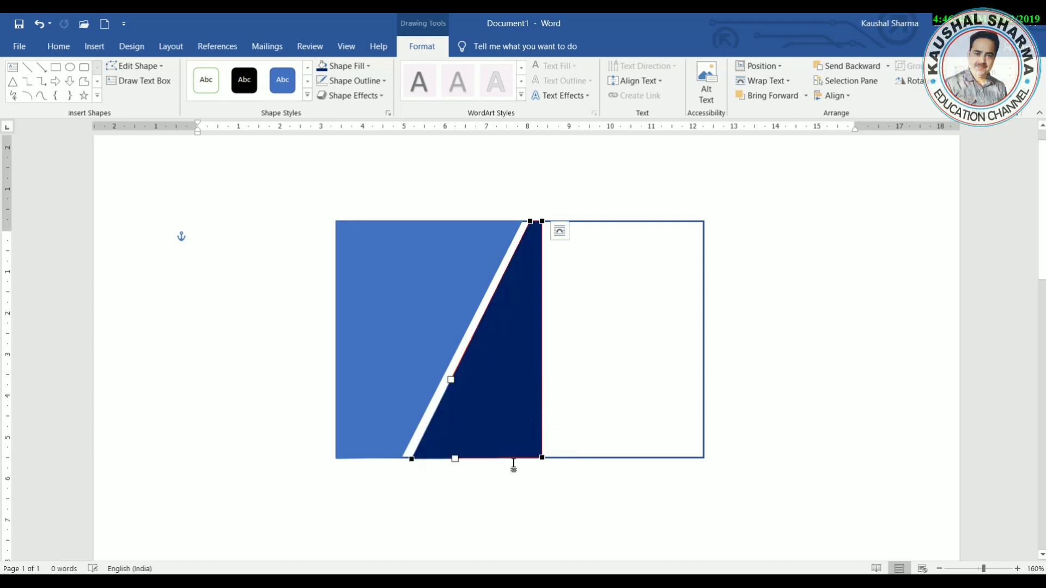
pyautogui.moveTo(542, 457)
pyautogui.mouseDown()
pyautogui.moveTo(415, 461)
pyautogui.moveTo(423, 457)
pyautogui.mouseUp()
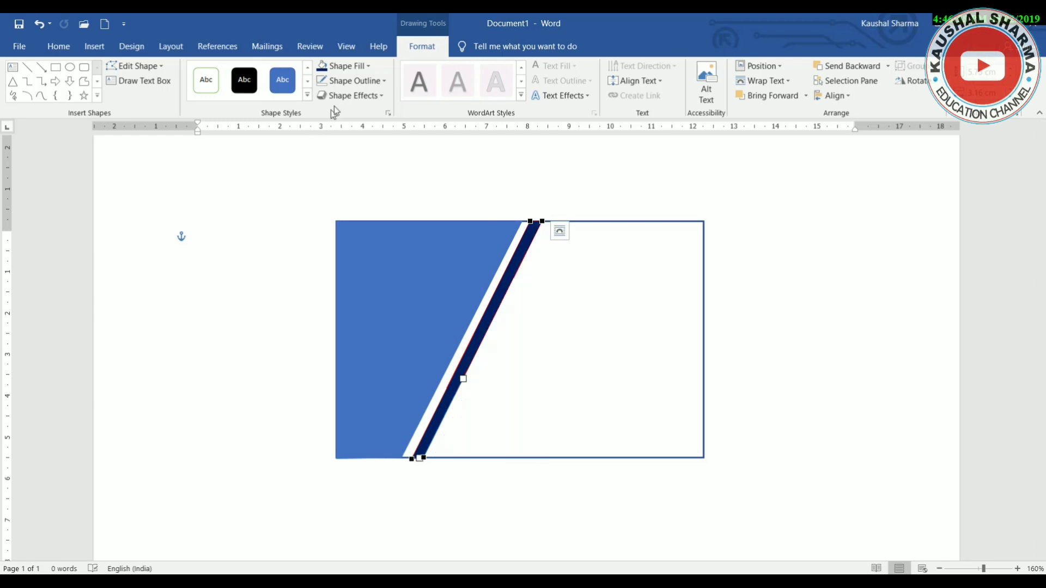
pyautogui.click(384, 177)
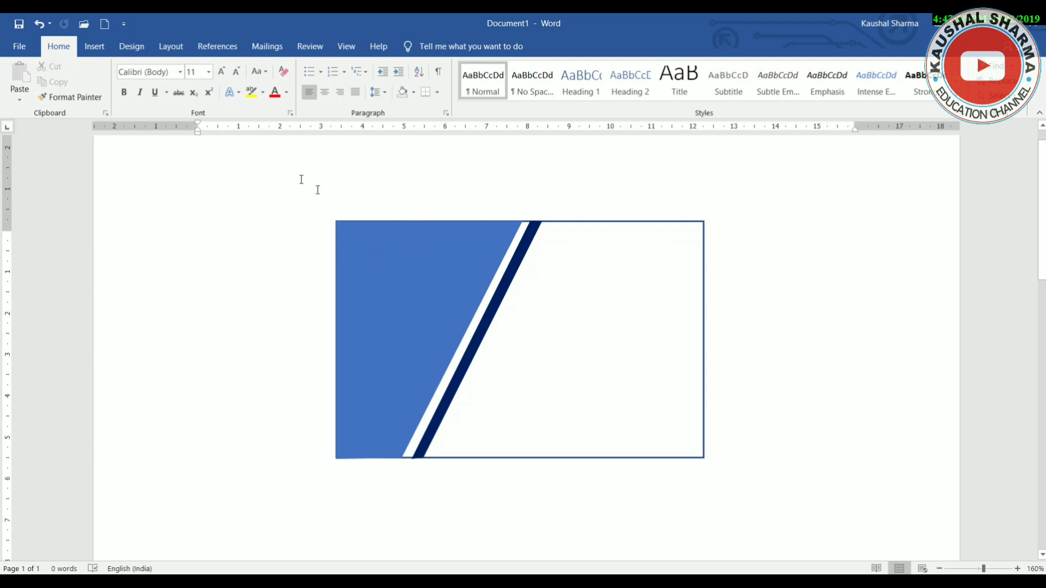
# Draw a text box at the top of the blue panel and type the cardholder's name
pyautogui.click(93, 46)
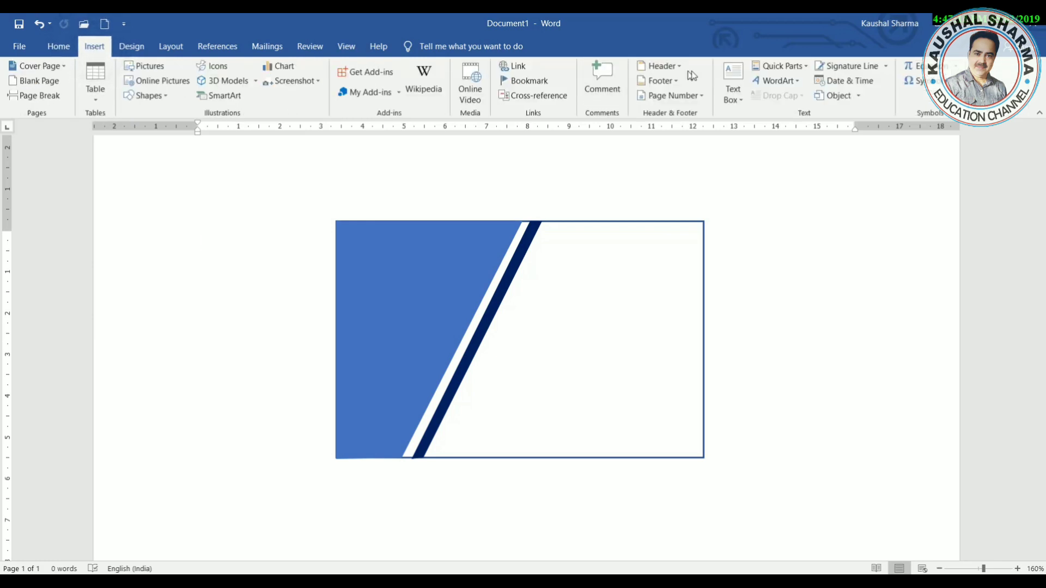
pyautogui.click(741, 101)
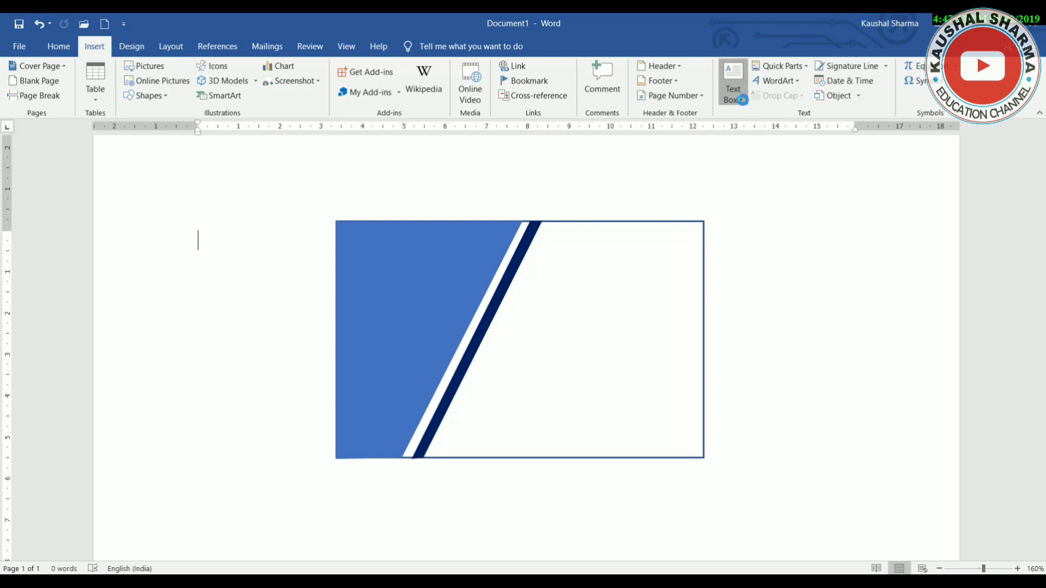
pyautogui.click(744, 102)
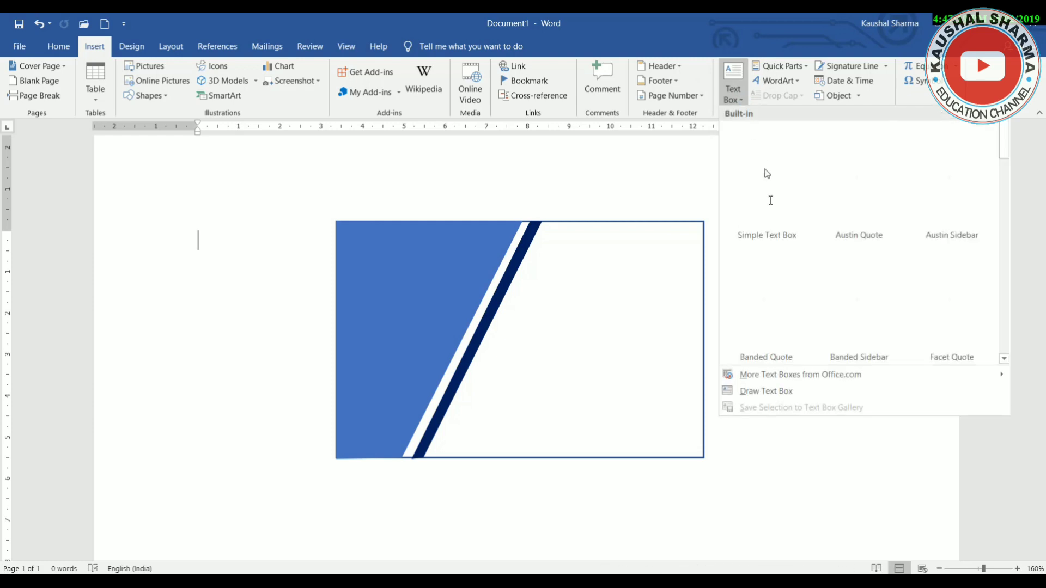
pyautogui.click(780, 393)
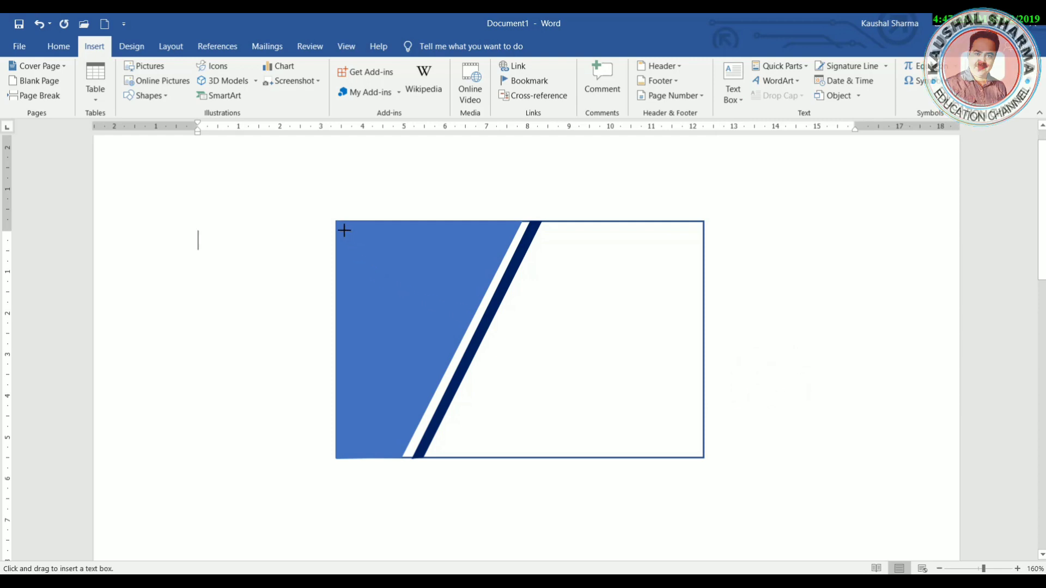
pyautogui.moveTo(345, 230); pyautogui.dragTo(474, 263)
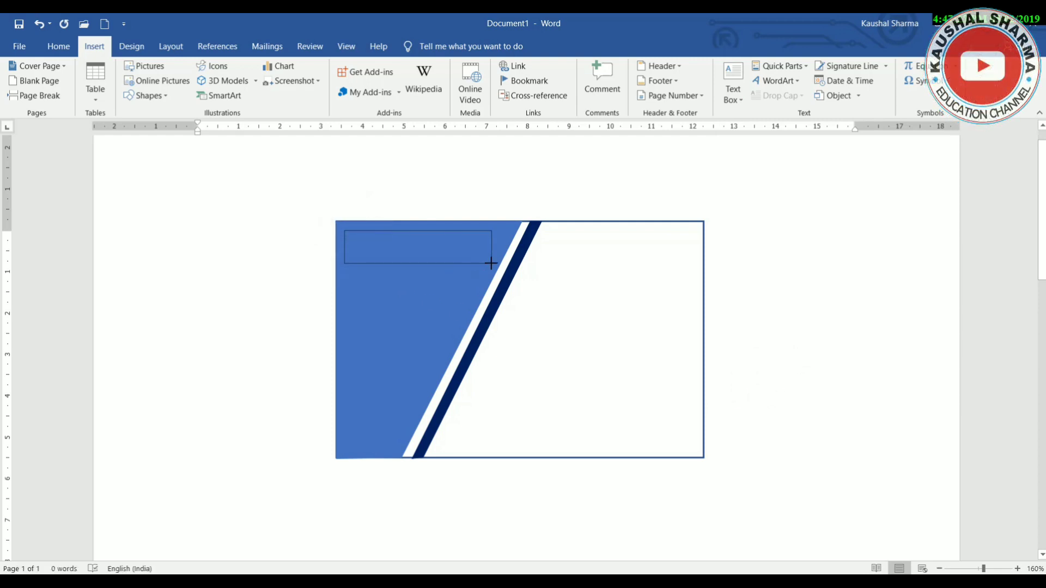
pyautogui.moveTo(501, 264); pyautogui.dragTo(501, 264)
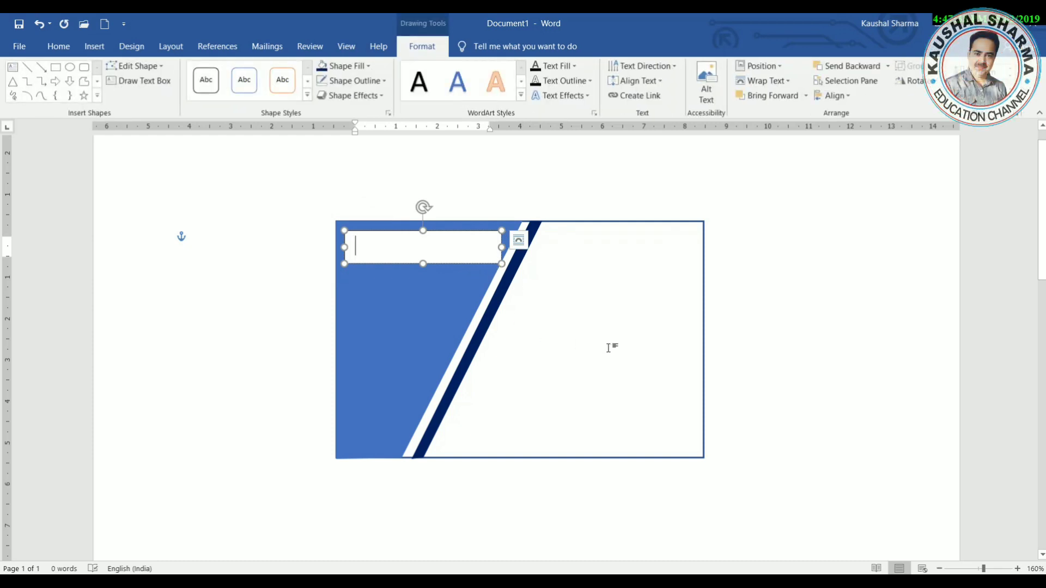
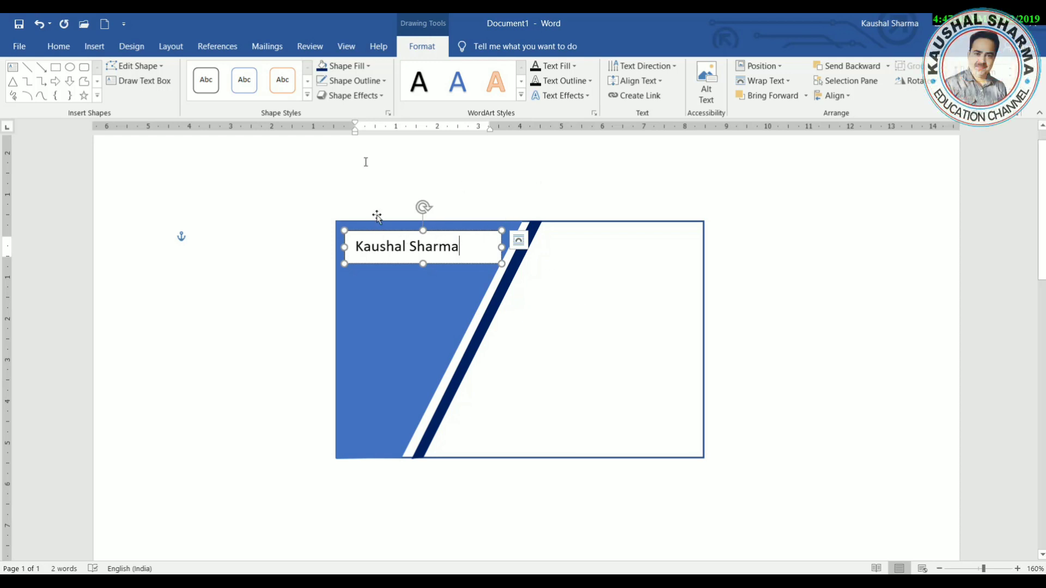
# Give the name text box No Fill and No Outline, then select the name text
pyautogui.click(370, 66)
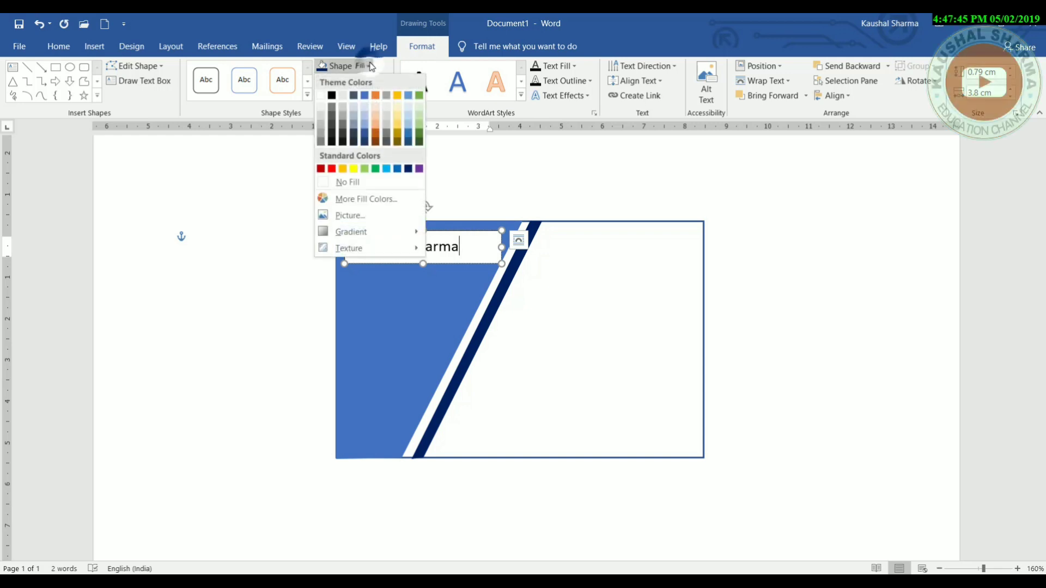
pyautogui.click(333, 182)
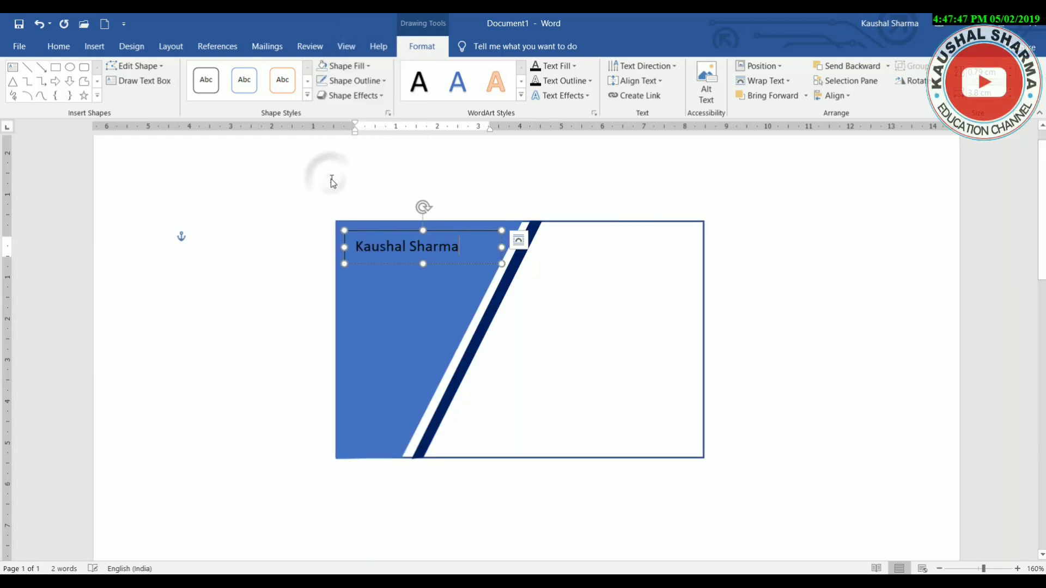
pyautogui.click(384, 82)
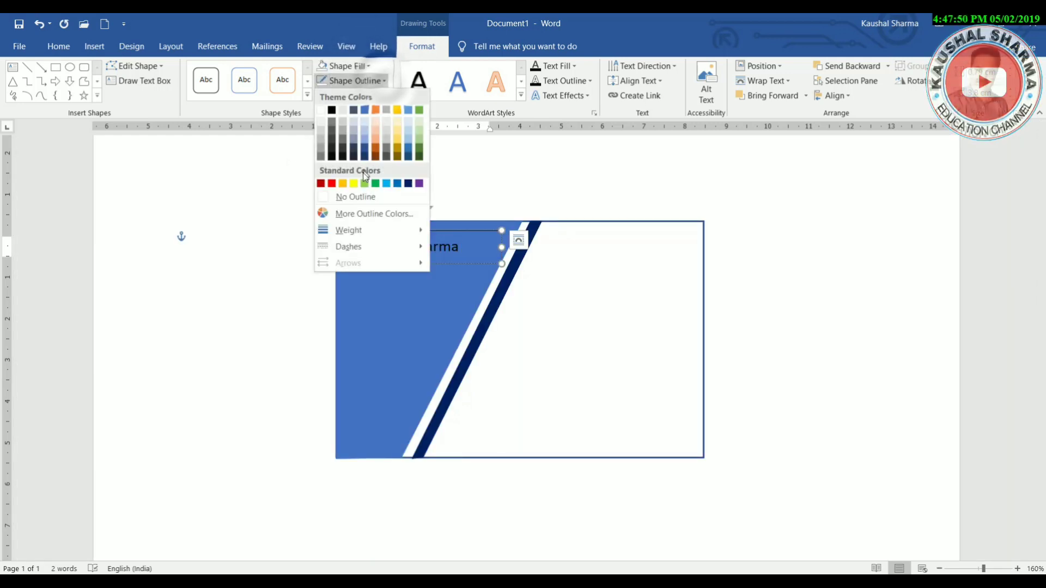
pyautogui.click(355, 197)
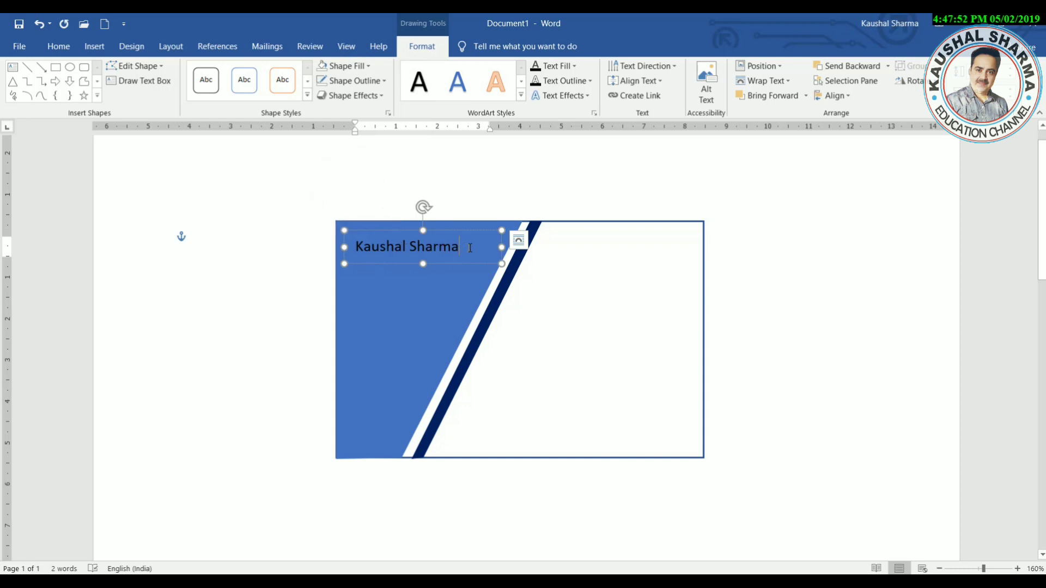
pyautogui.moveTo(470, 248); pyautogui.dragTo(354, 246)
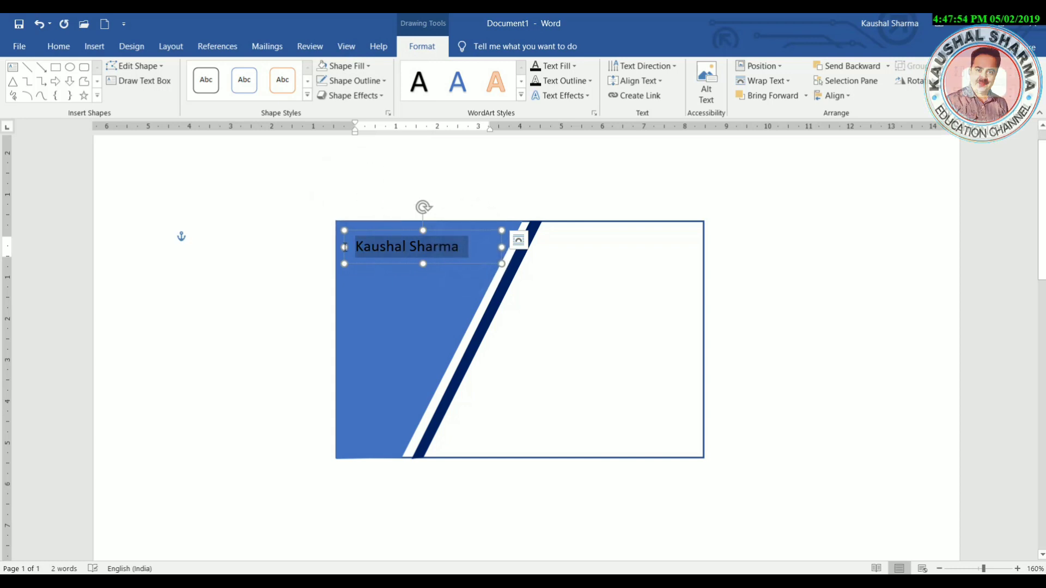
# Set the name in MV Boli at 12 pt and make its text box slightly taller
pyautogui.click(56, 48)
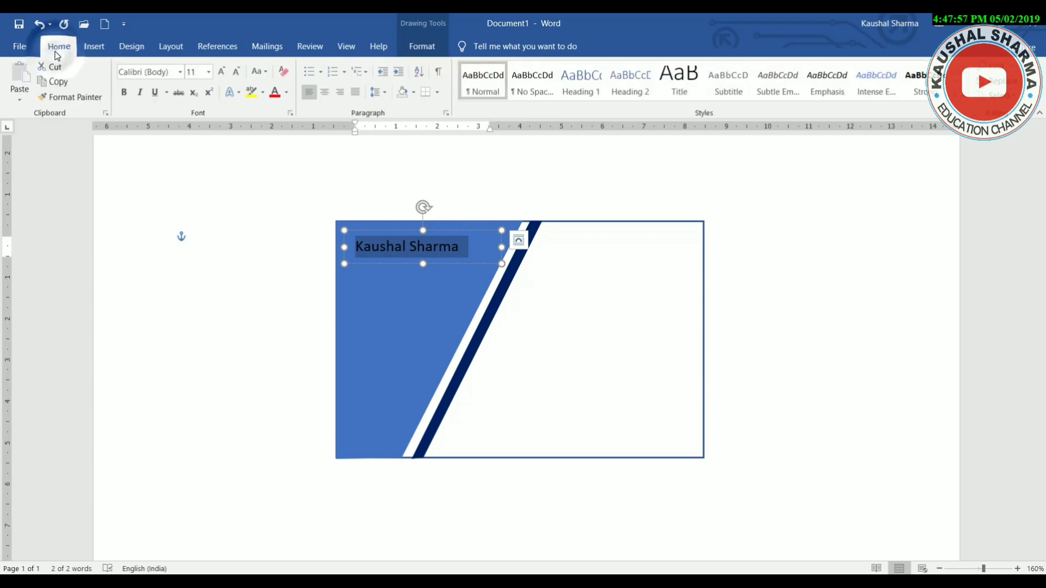
pyautogui.click(180, 71)
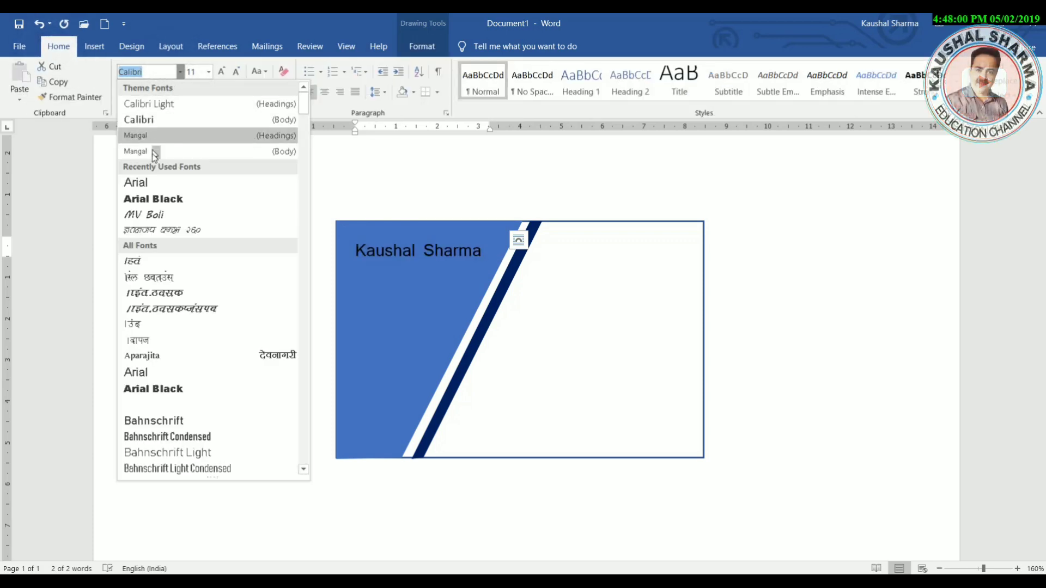
pyautogui.click(166, 217)
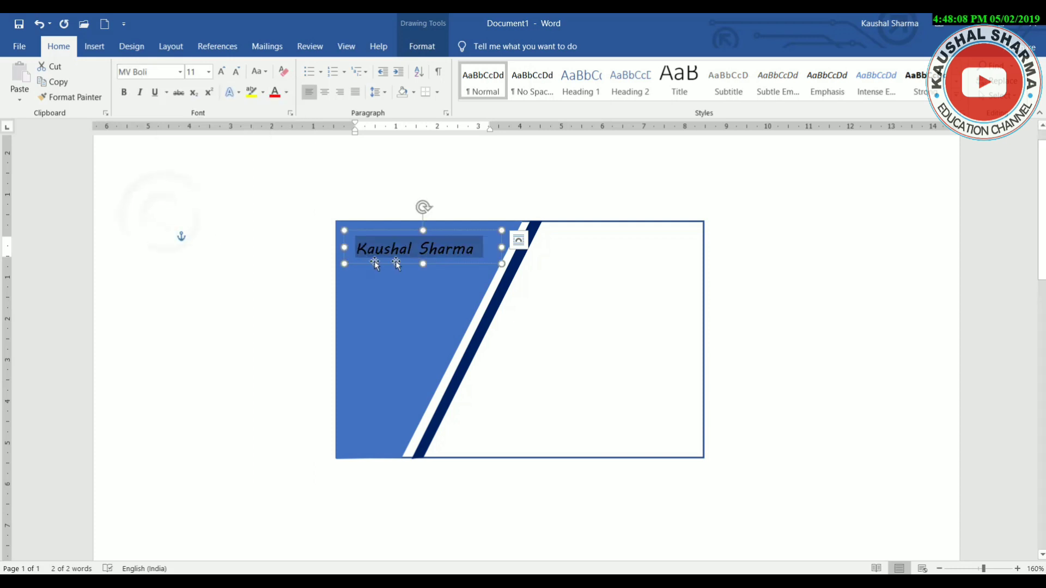
pyautogui.click(222, 72)
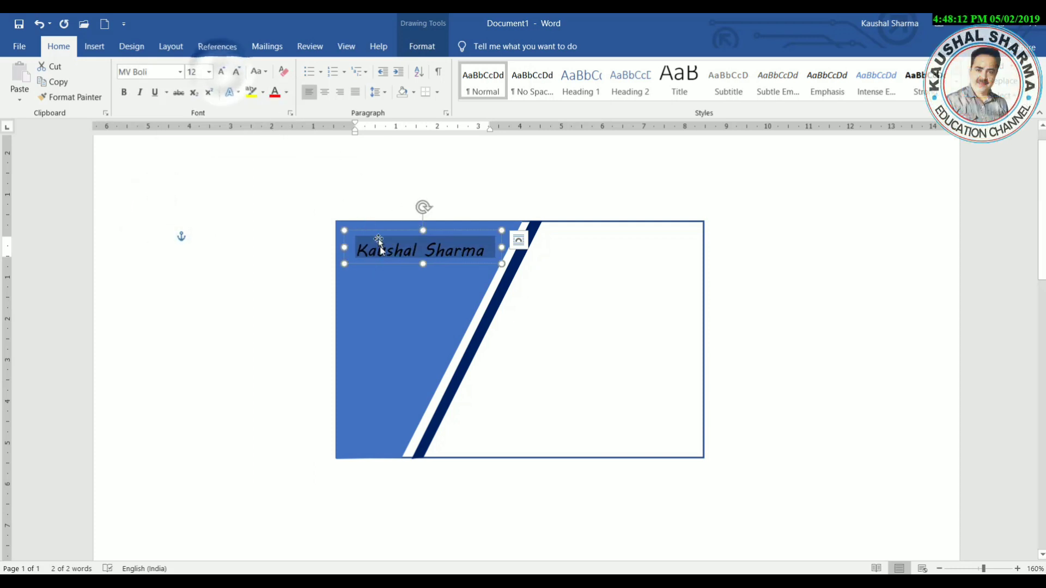
pyautogui.moveTo(423, 264); pyautogui.dragTo(423, 270)
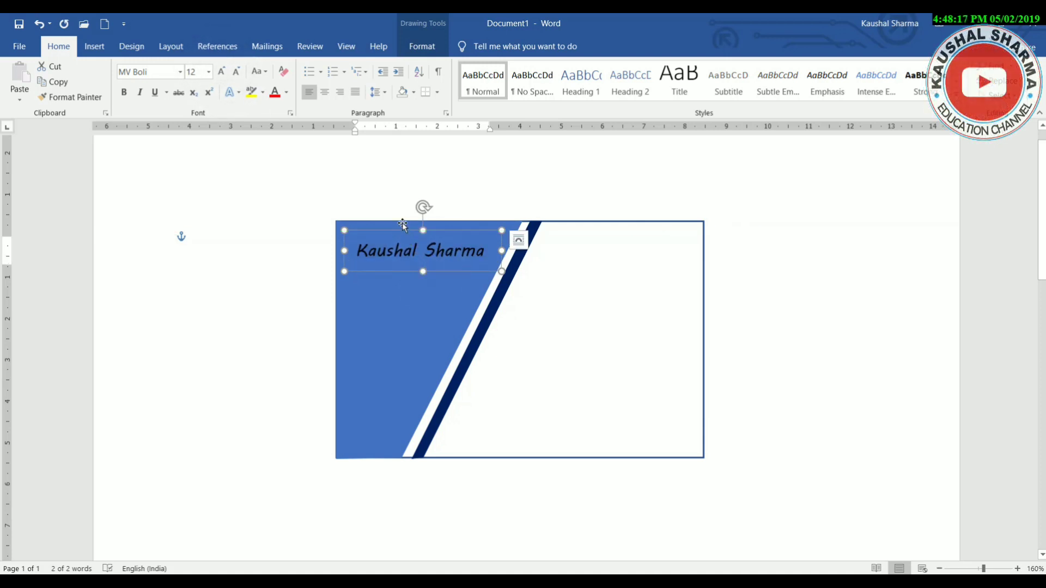
# Colour the name white and apply the outlined shadow text effect
pyautogui.click(289, 97)
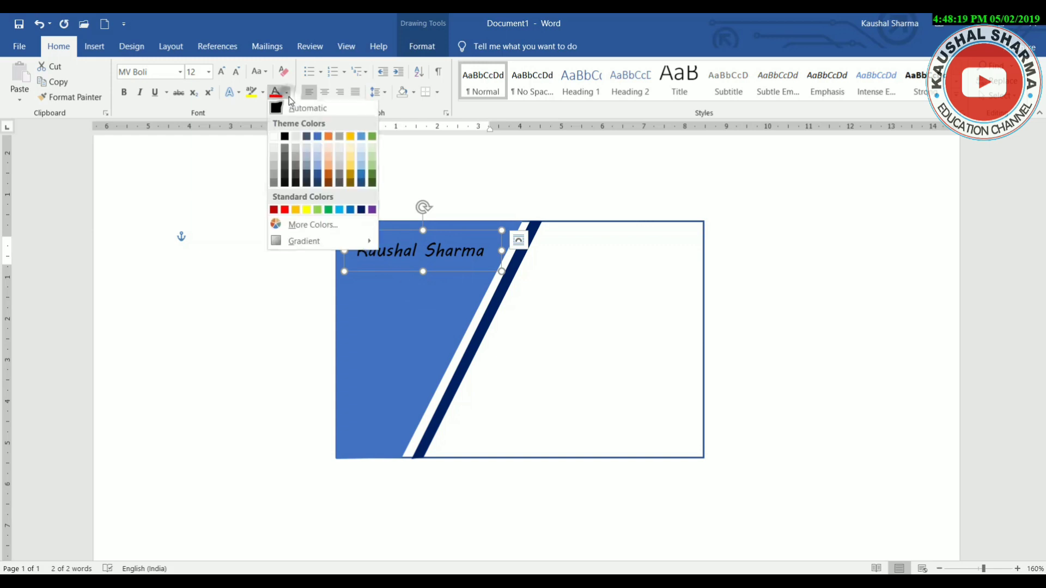
pyautogui.click(272, 137)
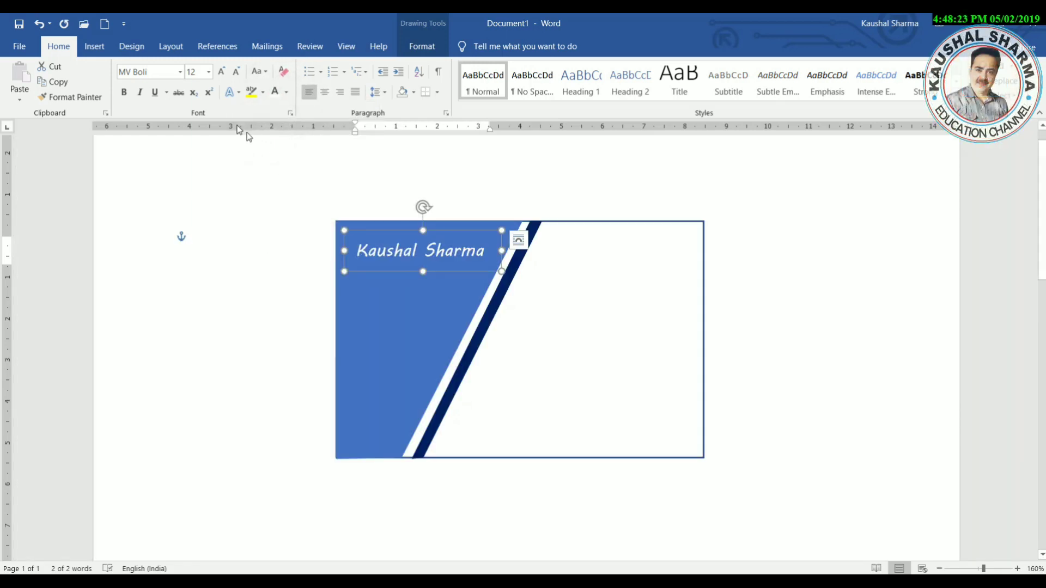
pyautogui.click(239, 93)
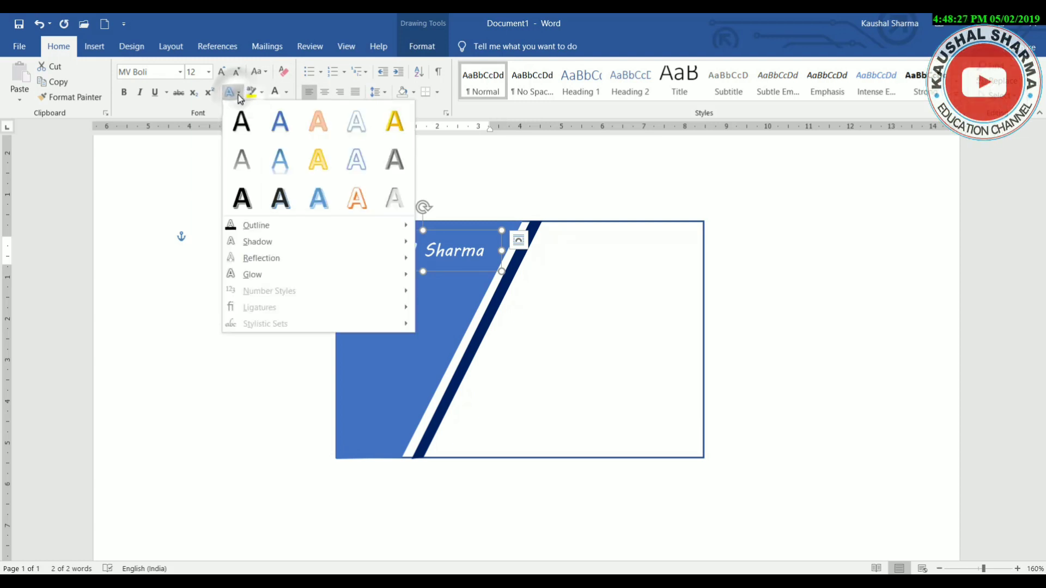
pyautogui.click(241, 199)
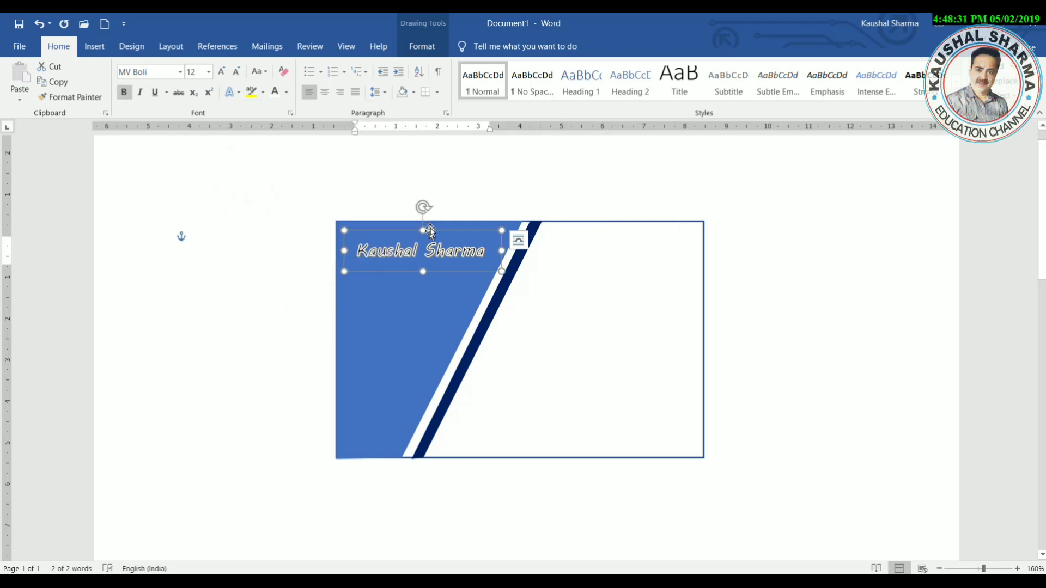
pyautogui.click(429, 218)
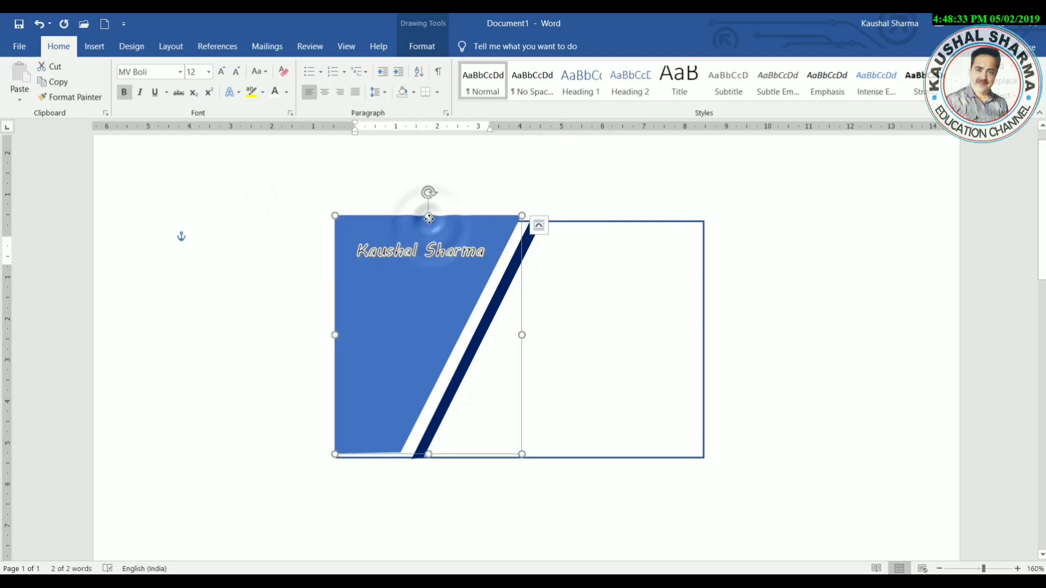
pyautogui.click(490, 170)
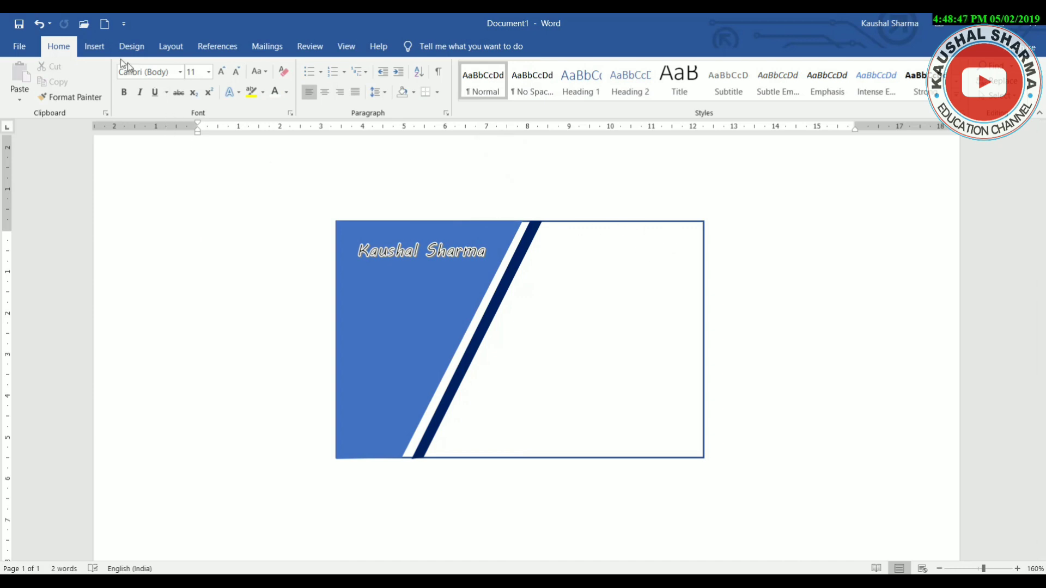
# Draw an empty text box right of the stripe near the card's top and place the caret inside it
pyautogui.click(100, 48)
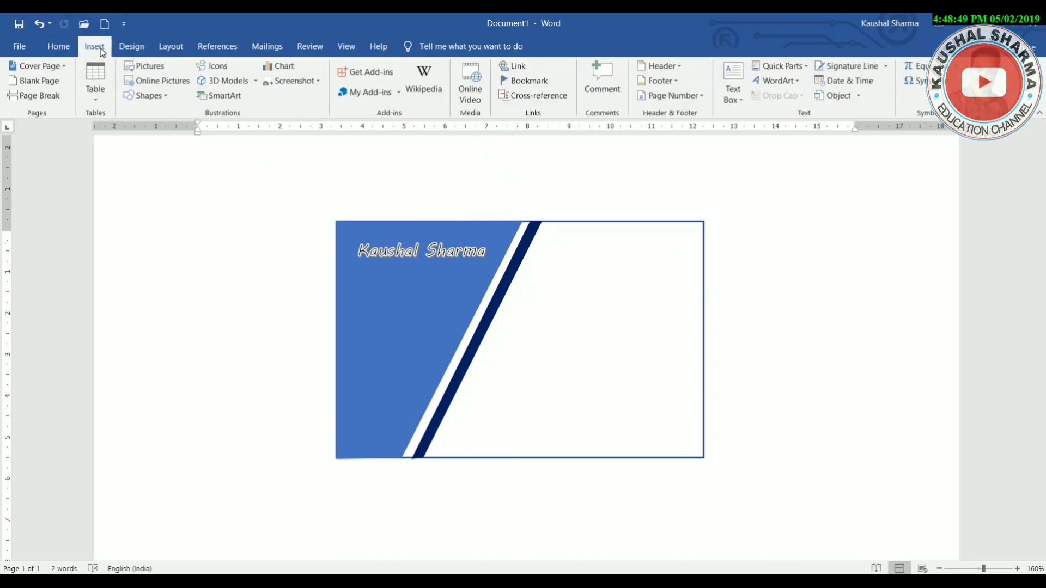
pyautogui.click(745, 97)
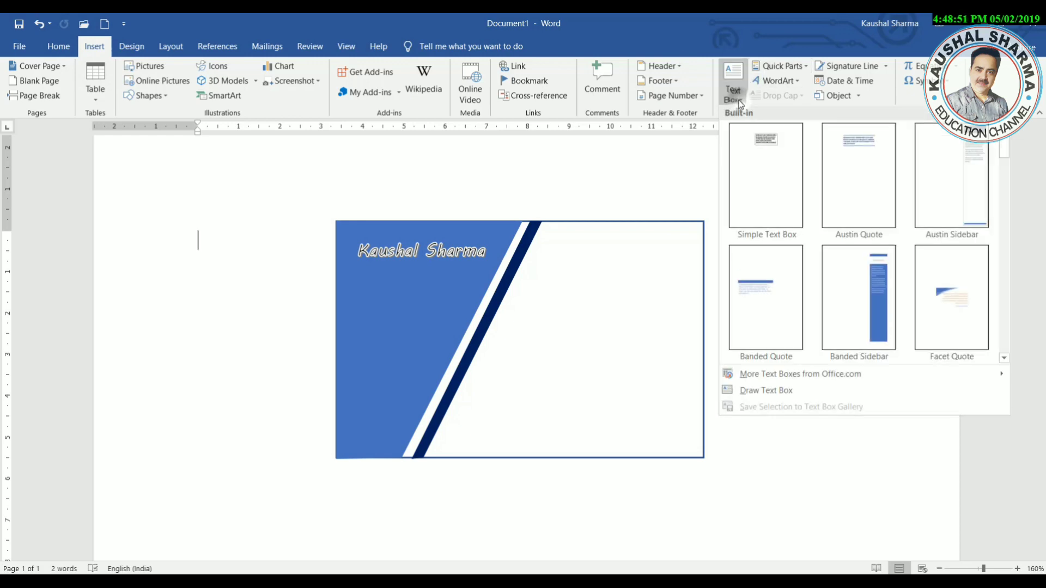
pyautogui.click(761, 391)
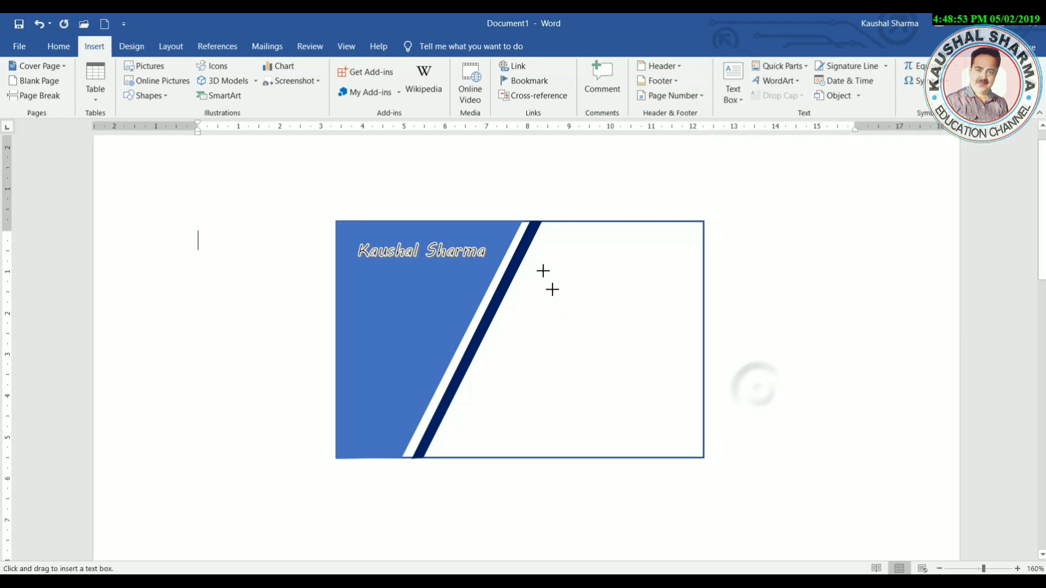
pyautogui.moveTo(546, 231); pyautogui.dragTo(700, 268)
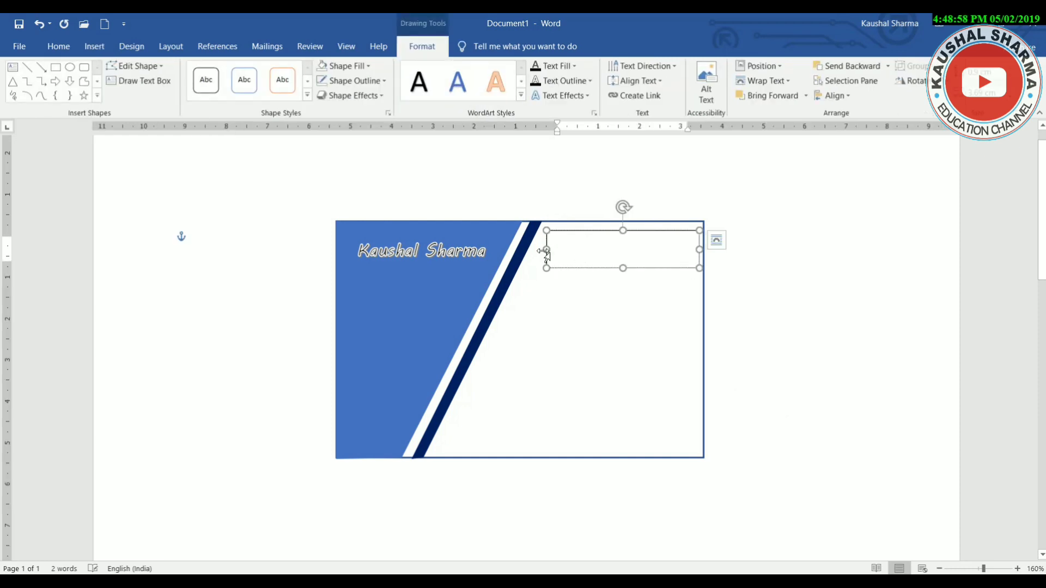
pyautogui.moveTo(547, 251); pyautogui.dragTo(543, 253)
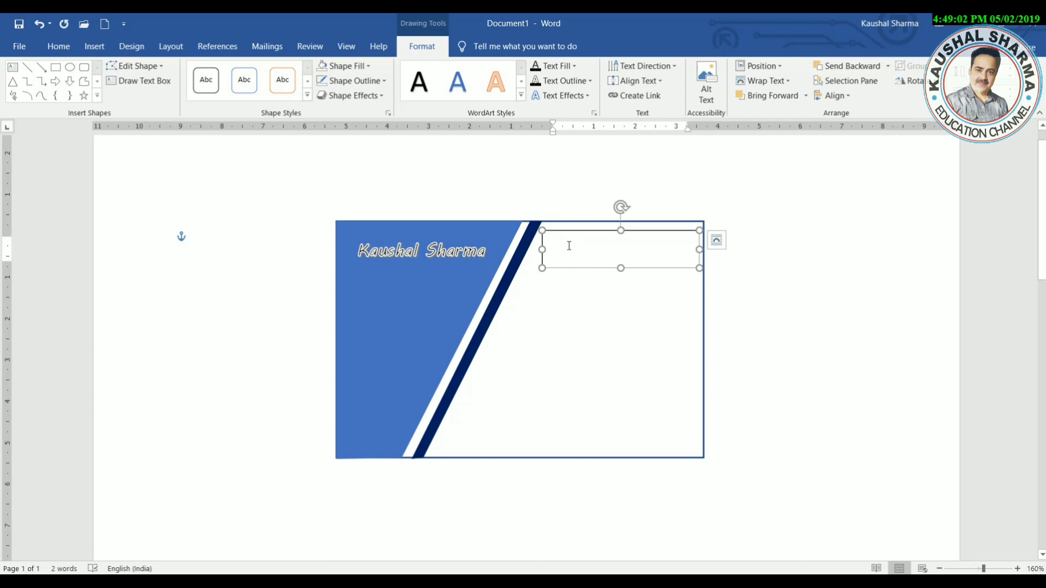
pyautogui.click(568, 246)
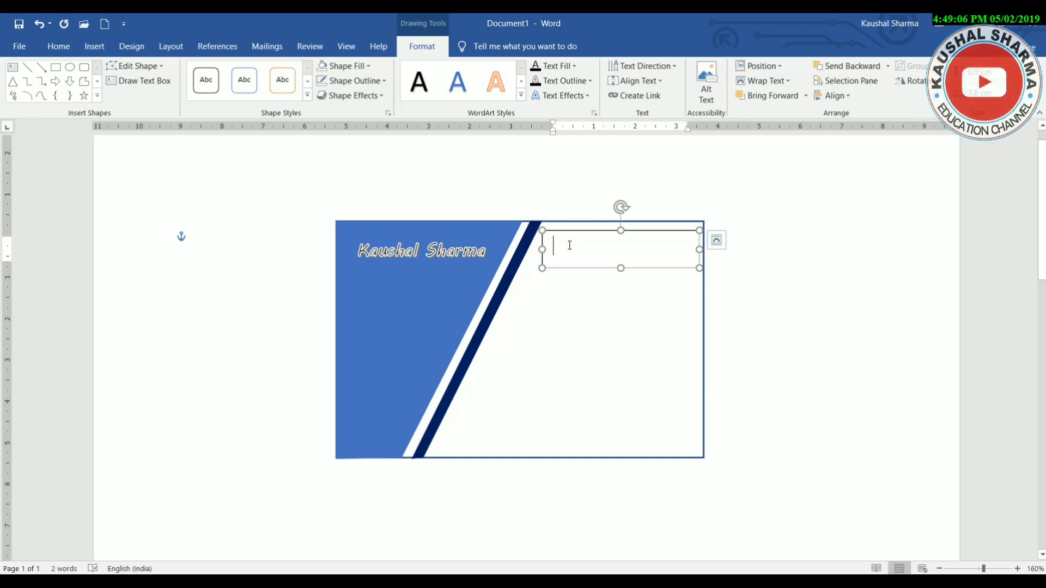
pyautogui.click(95, 46)
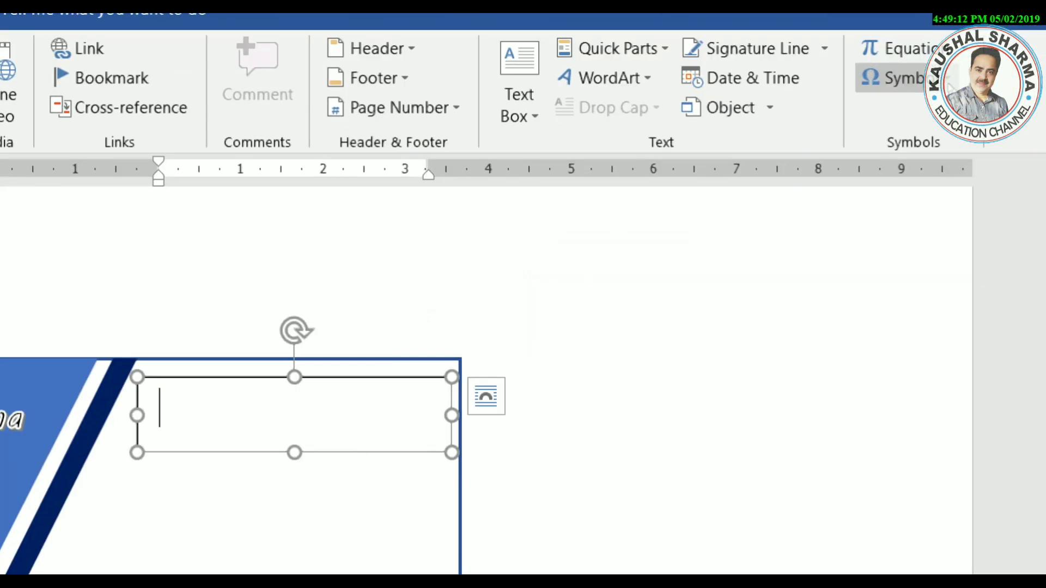
# Insert the Wingdings telephone symbol into the top-right text box via More Symbols
pyautogui.click(949, 89)
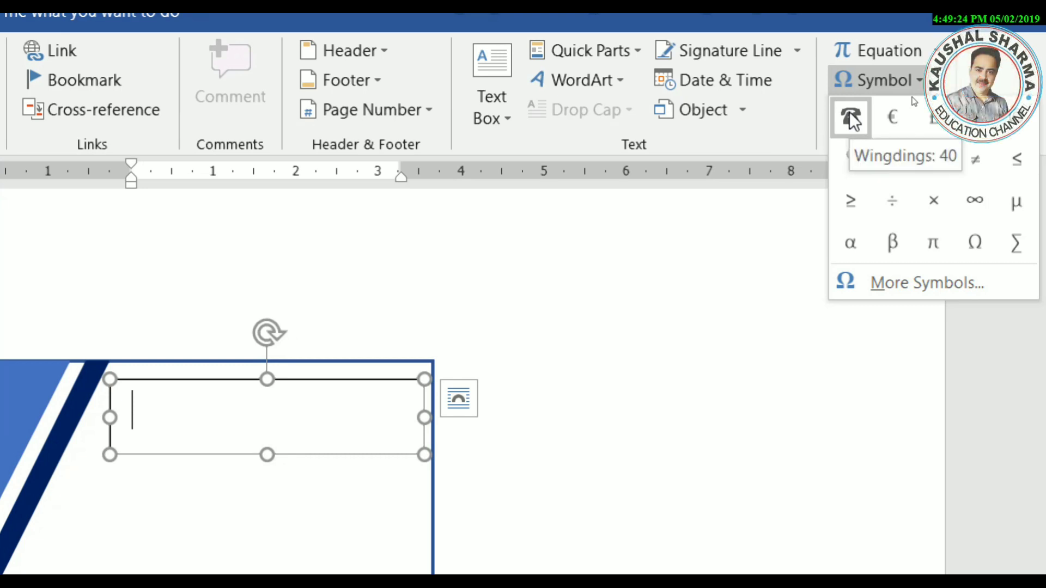
pyautogui.click(909, 294)
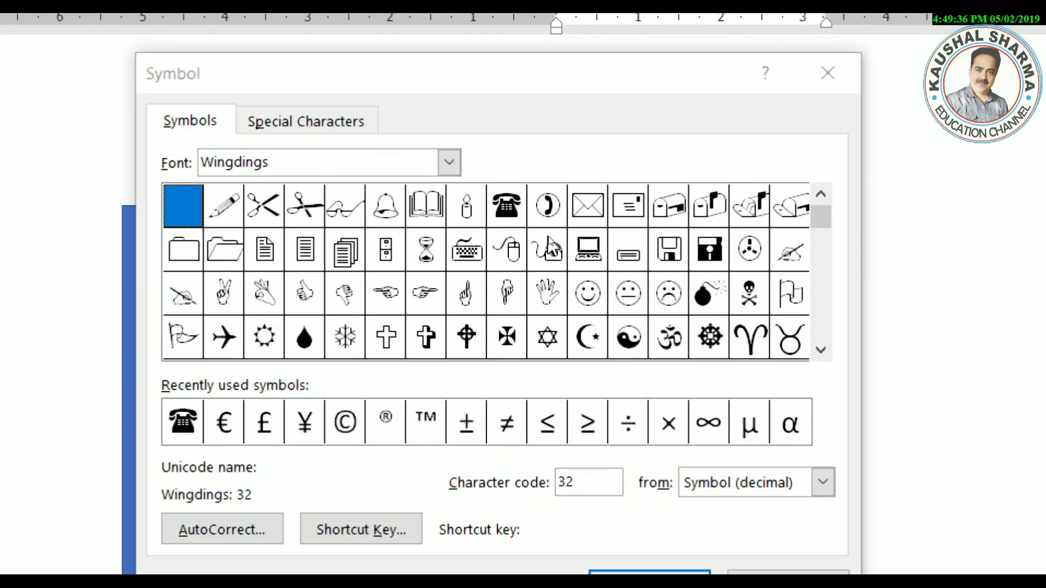
pyautogui.click(507, 212)
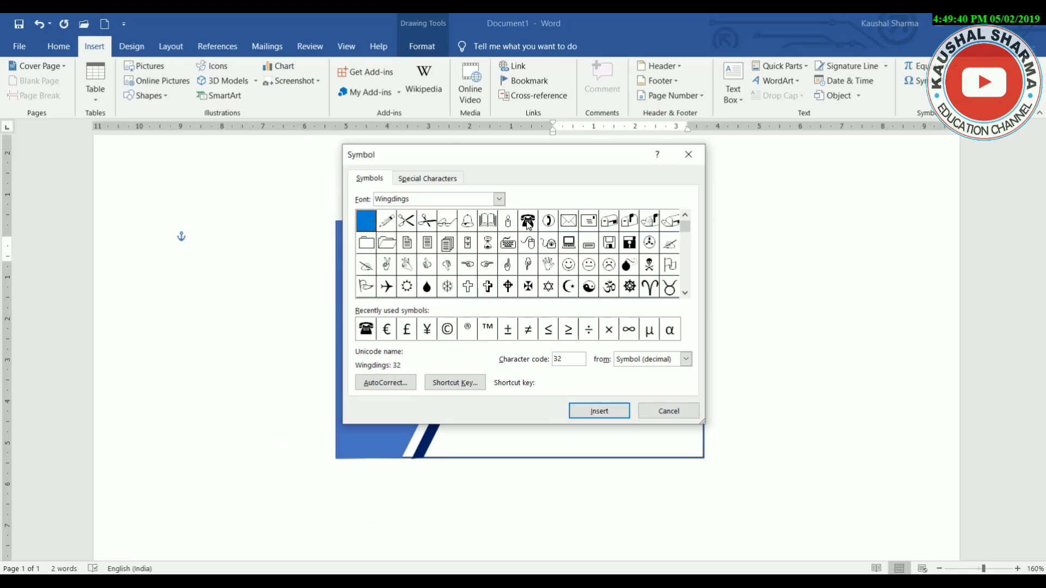
pyautogui.click(592, 412)
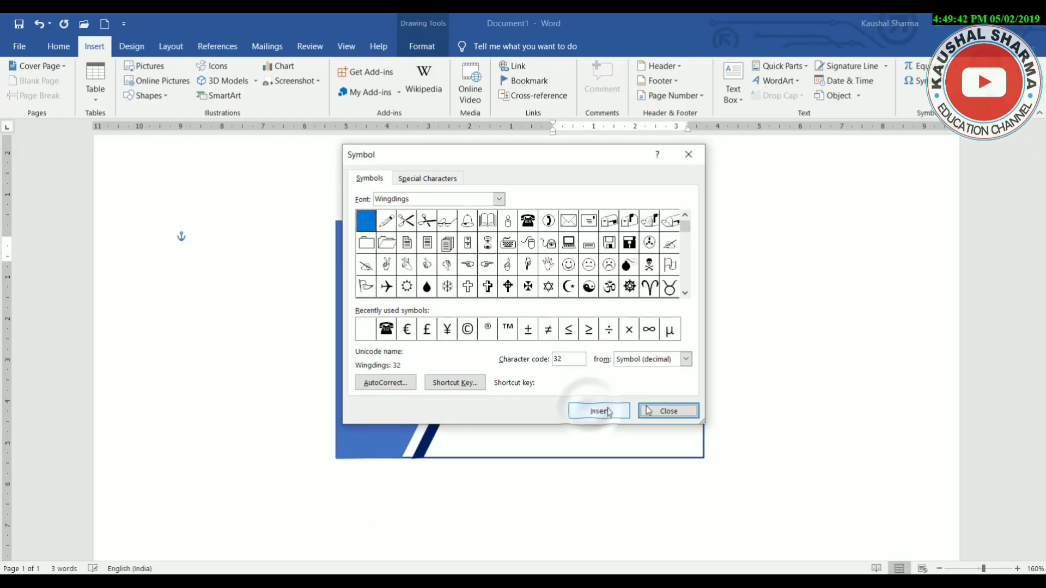
pyautogui.click(663, 412)
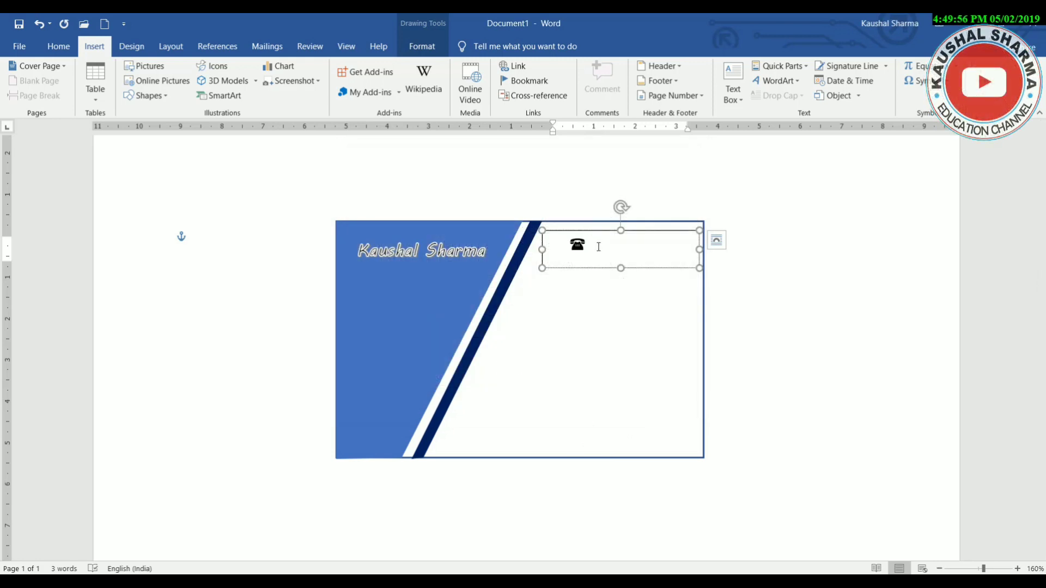
# Type the phone number after the telephone symbol and widen its box slightly
pyautogui.write('0XXX370')
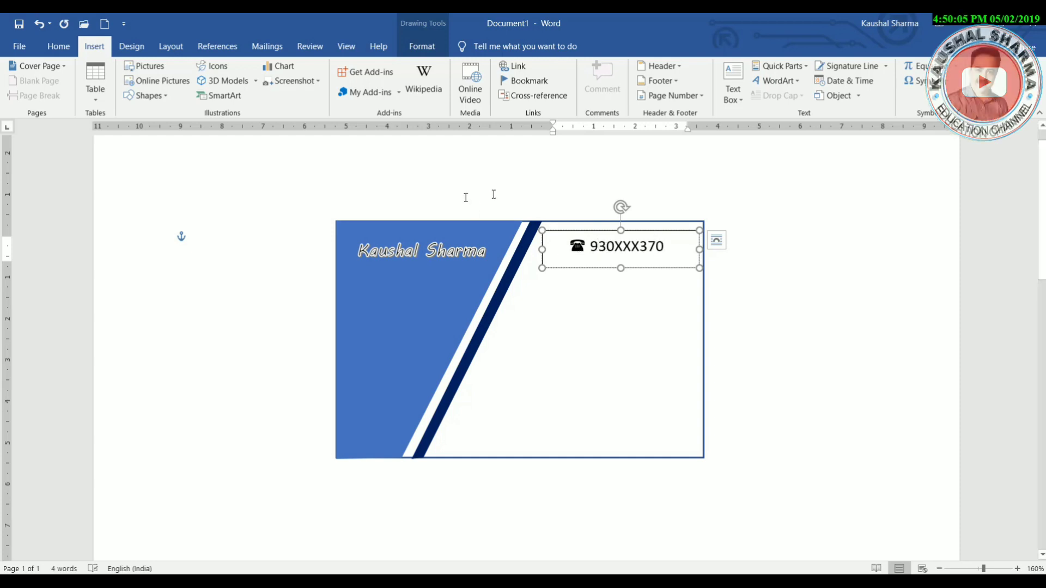
pyautogui.moveTo(698, 250); pyautogui.dragTo(702, 250)
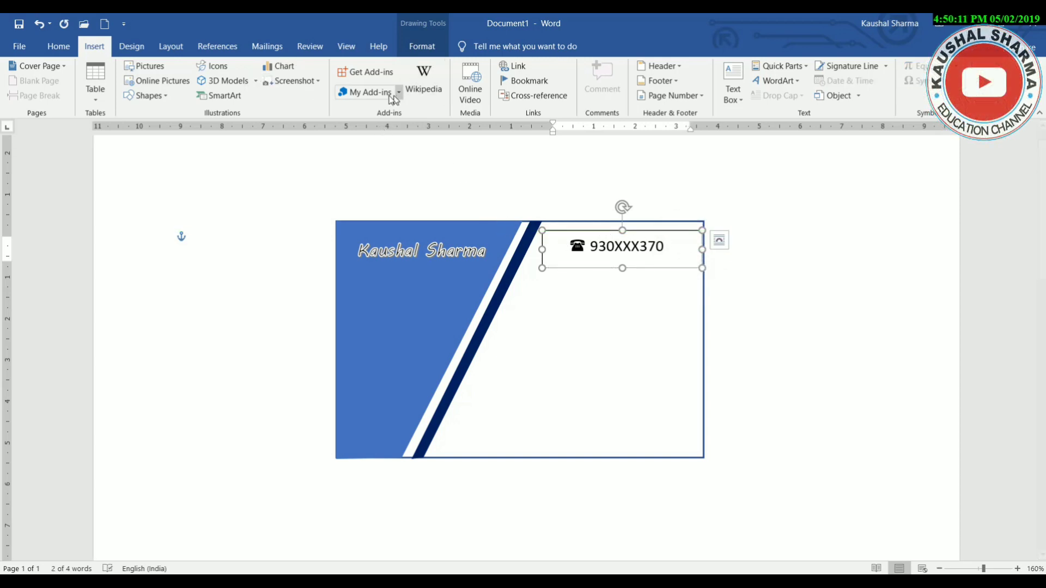
pyautogui.click(438, 51)
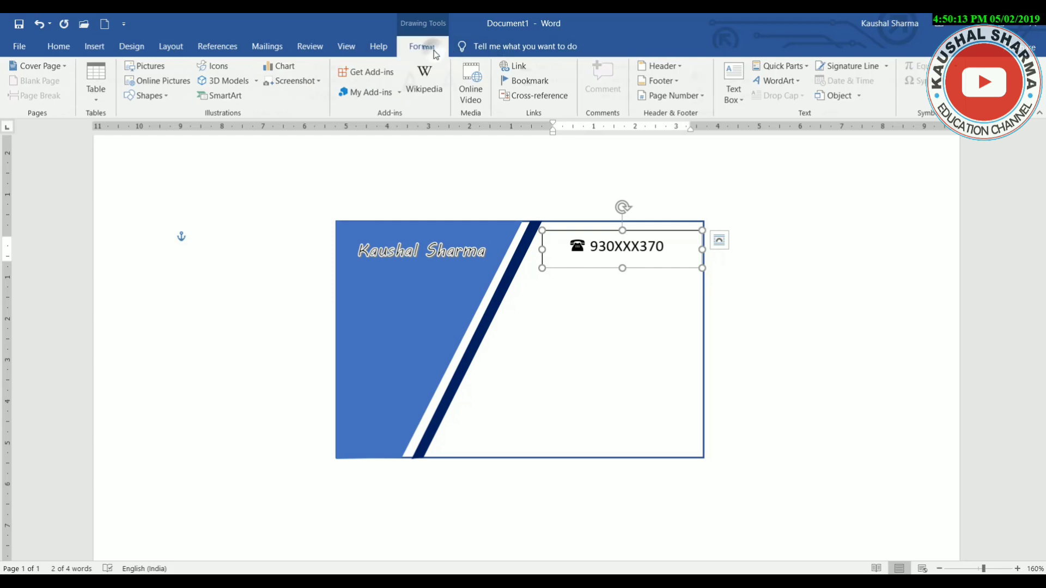
# Set the phone box to No Fill and No Outline and move it toward the card's right edge
pyautogui.click(369, 67)
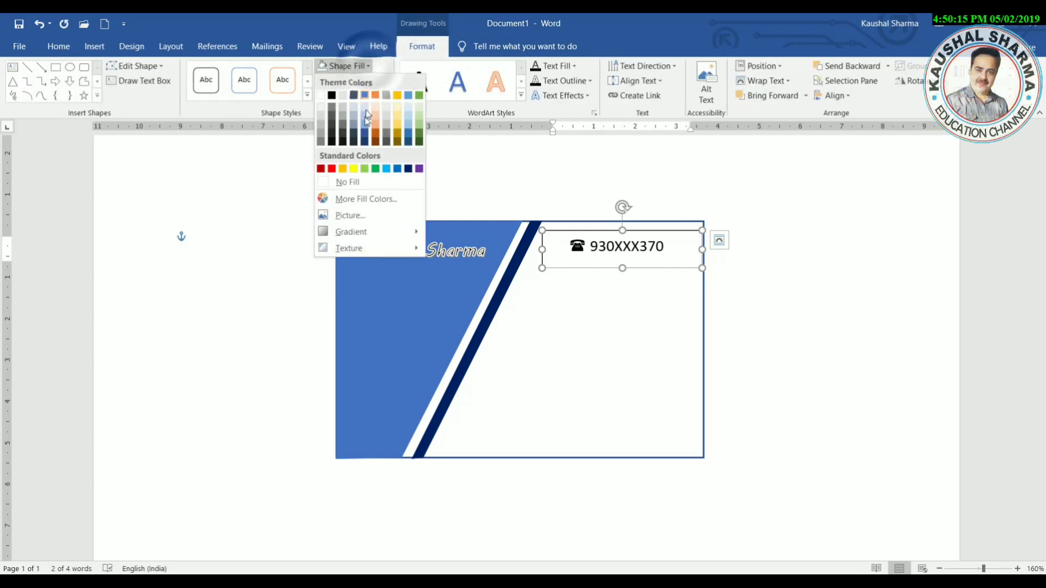
pyautogui.click(362, 183)
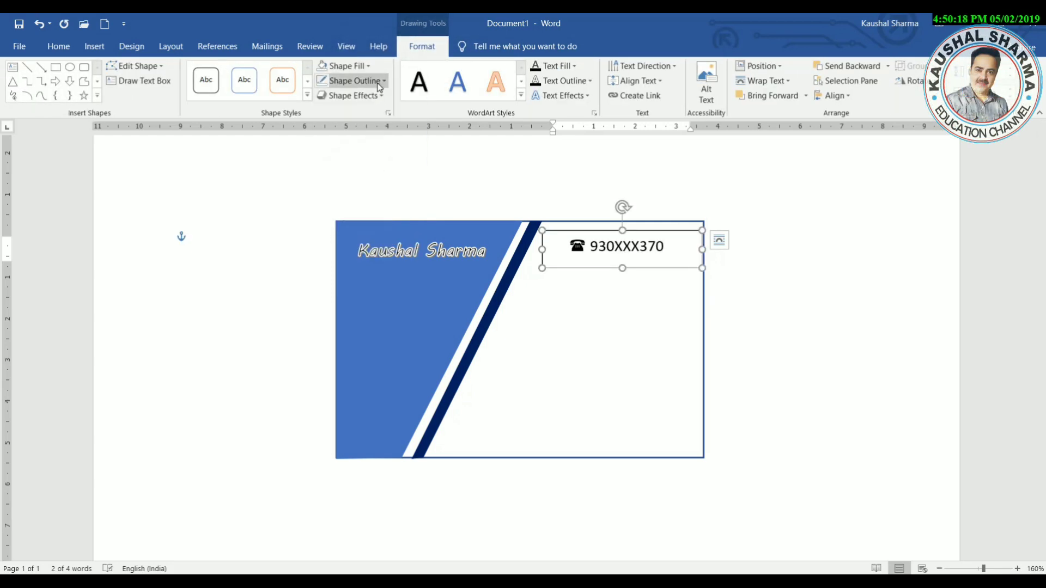
pyautogui.click(351, 80)
pyautogui.click(356, 199)
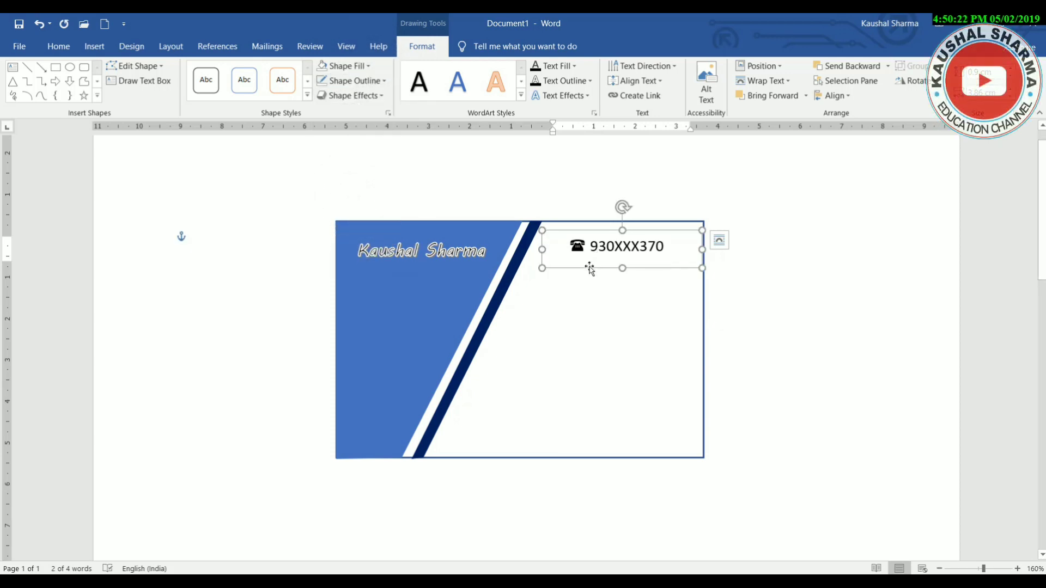
pyautogui.moveTo(590, 268); pyautogui.dragTo(614, 266)
pyautogui.click(728, 312)
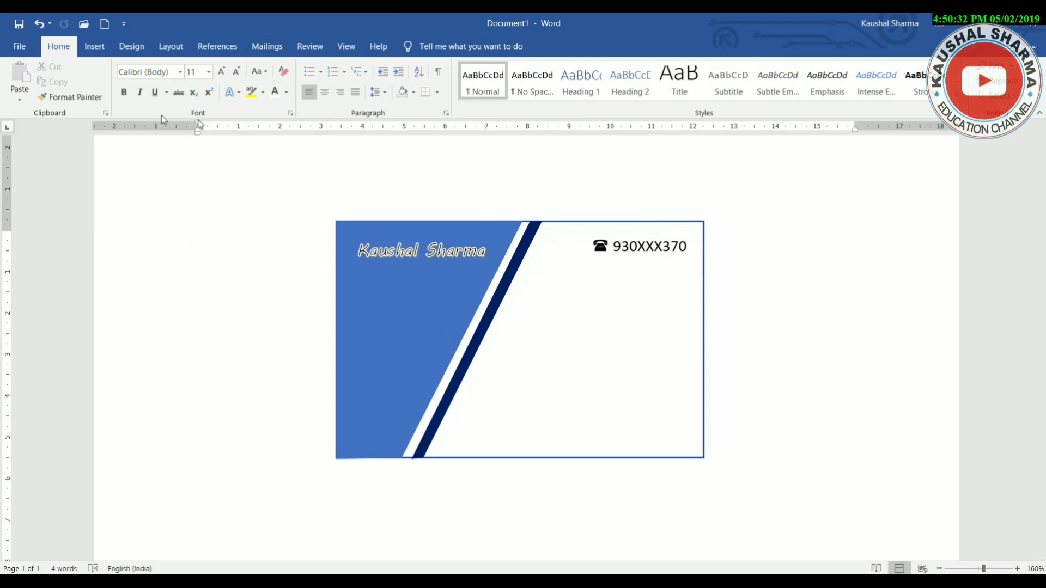
pyautogui.click(96, 47)
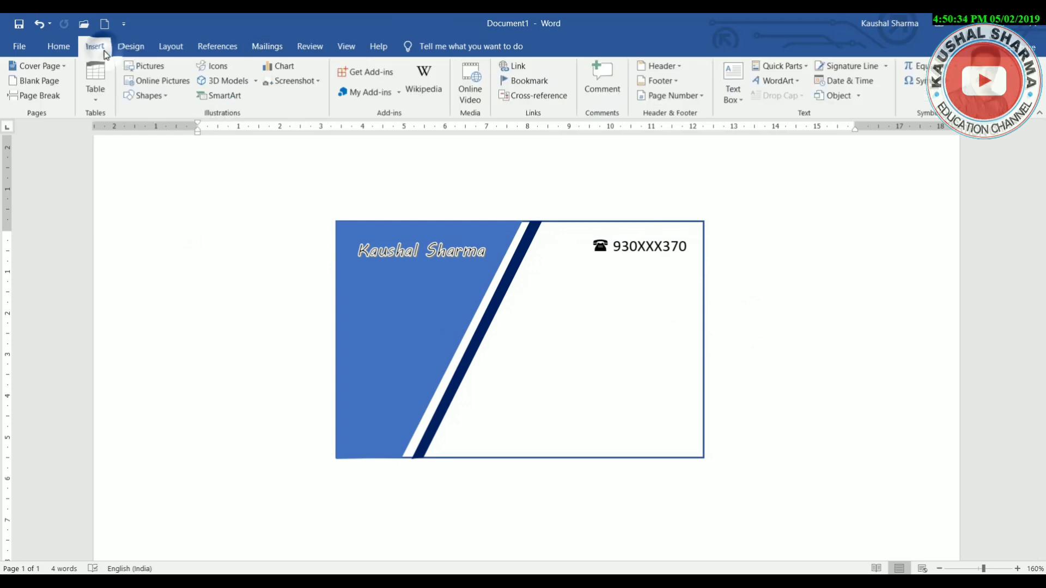
# Draw a text box in the card's middle right and type SENSORS COMPUTER
pyautogui.click(732, 96)
pyautogui.click(750, 391)
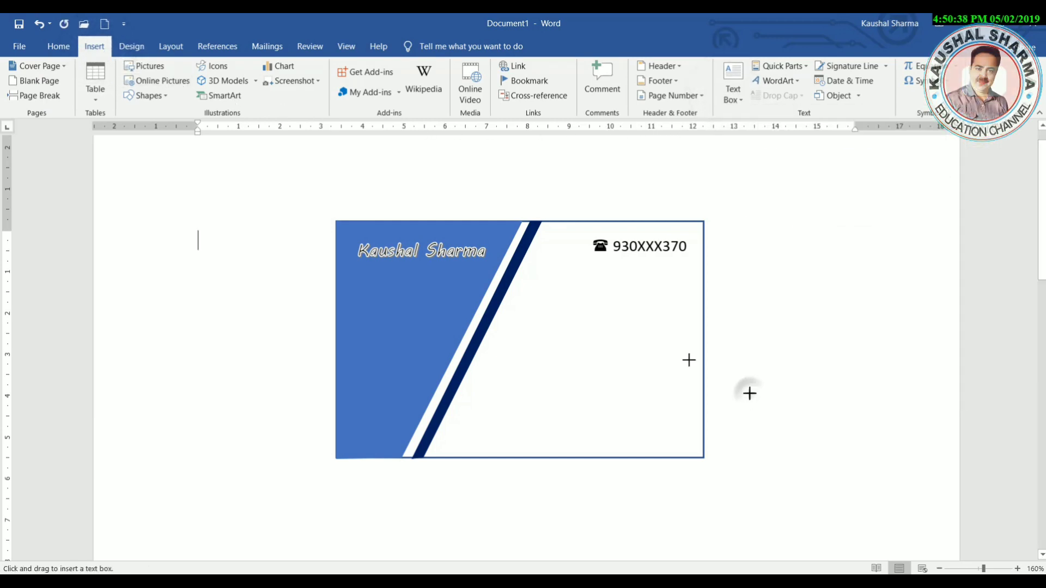
pyautogui.moveTo(495, 327); pyautogui.dragTo(700, 360)
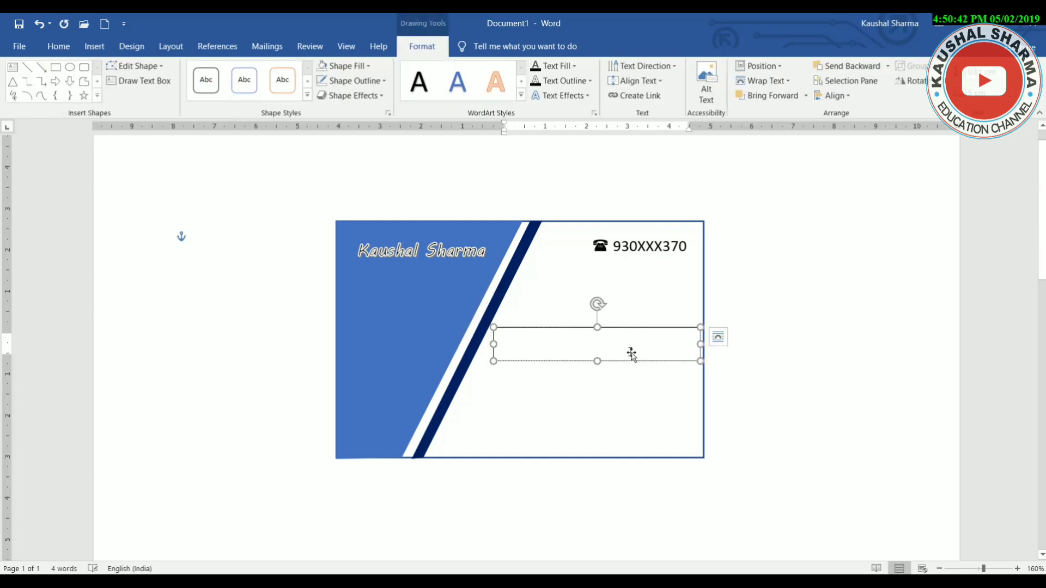
pyautogui.write('SENSORS COMPUTE')
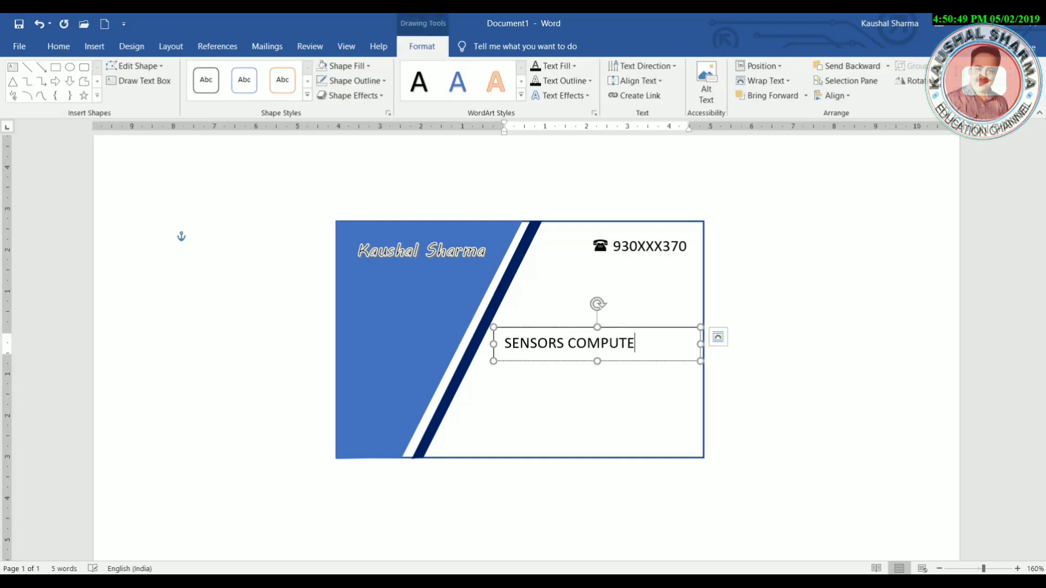
pyautogui.write('R')
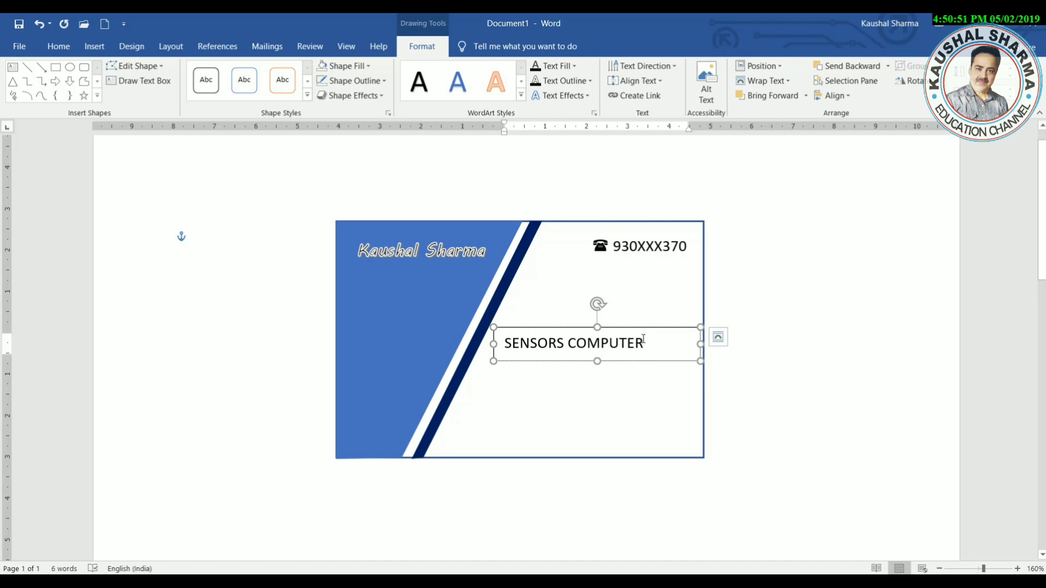
# Format SENSORS COMPUTER in Arial Black 11 pt and widen its box to keep one line
pyautogui.moveTo(644, 343); pyautogui.dragTo(503, 345)
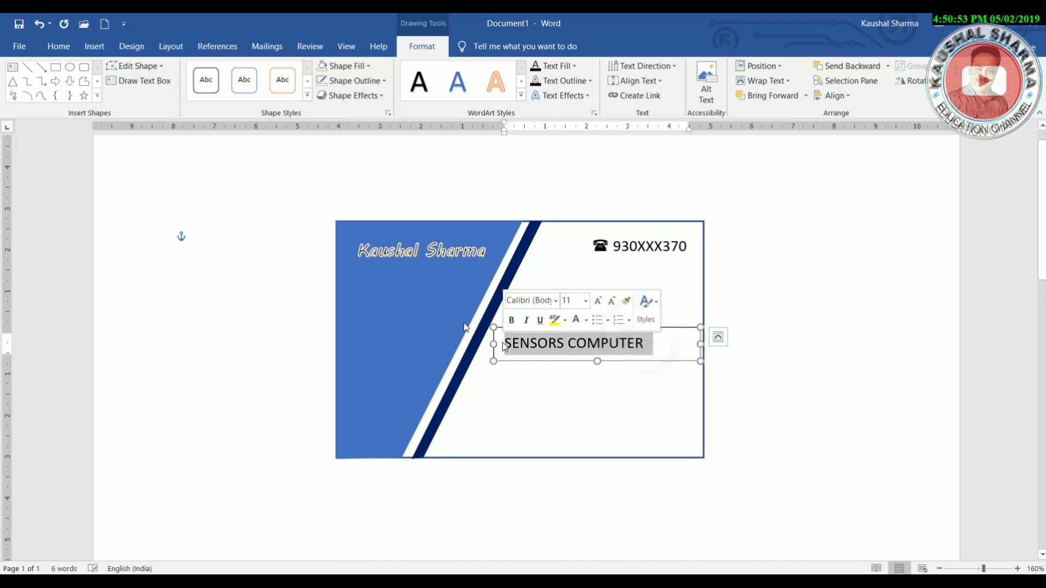
pyautogui.click(58, 46)
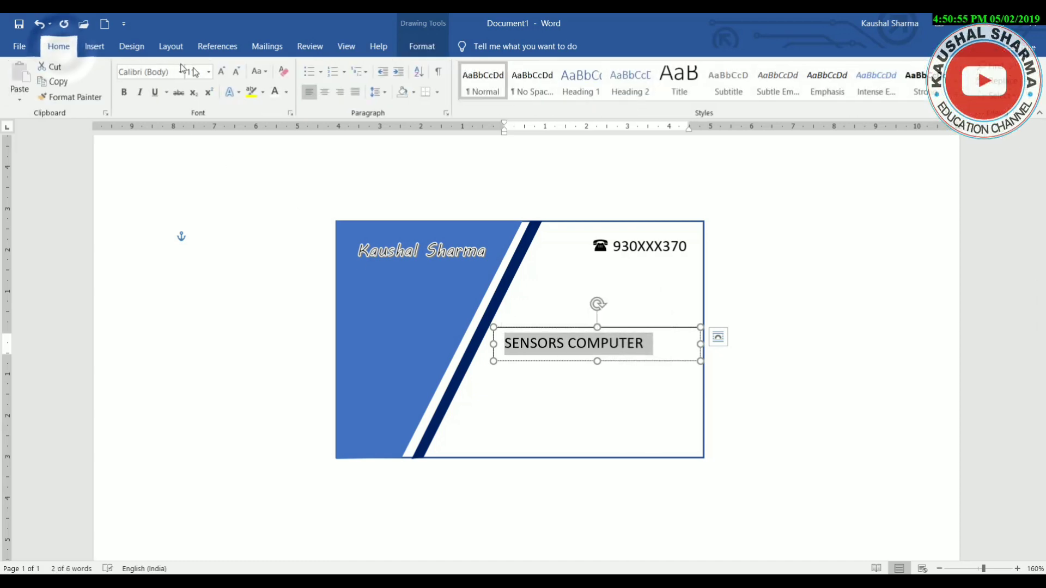
pyautogui.click(217, 78)
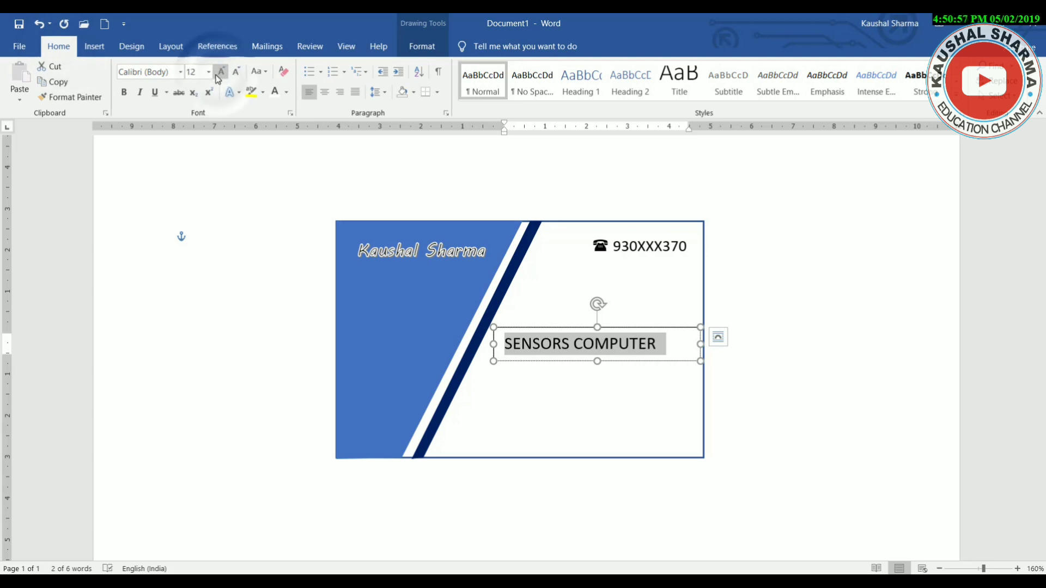
pyautogui.click(181, 73)
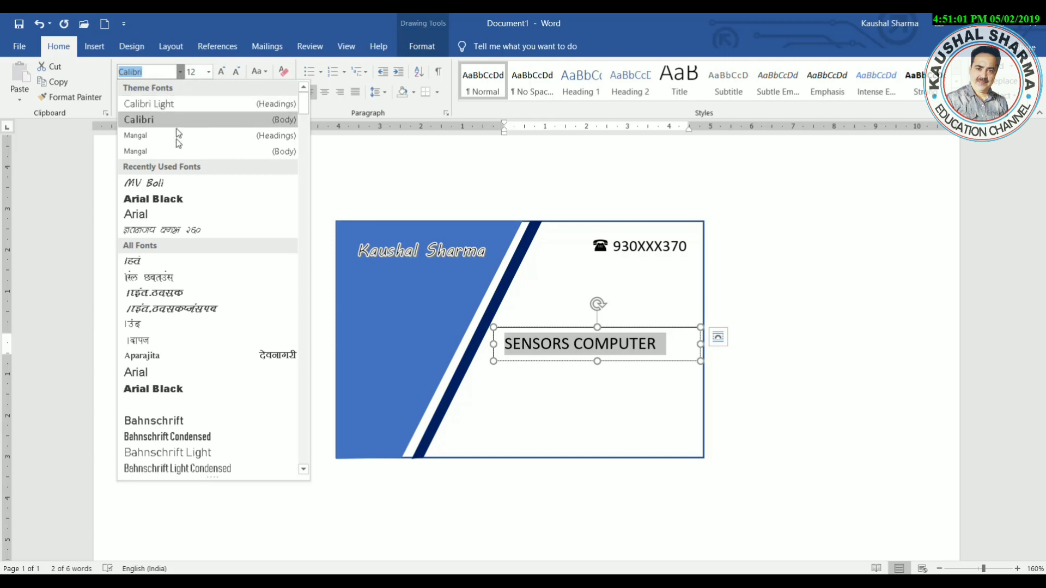
pyautogui.click(176, 199)
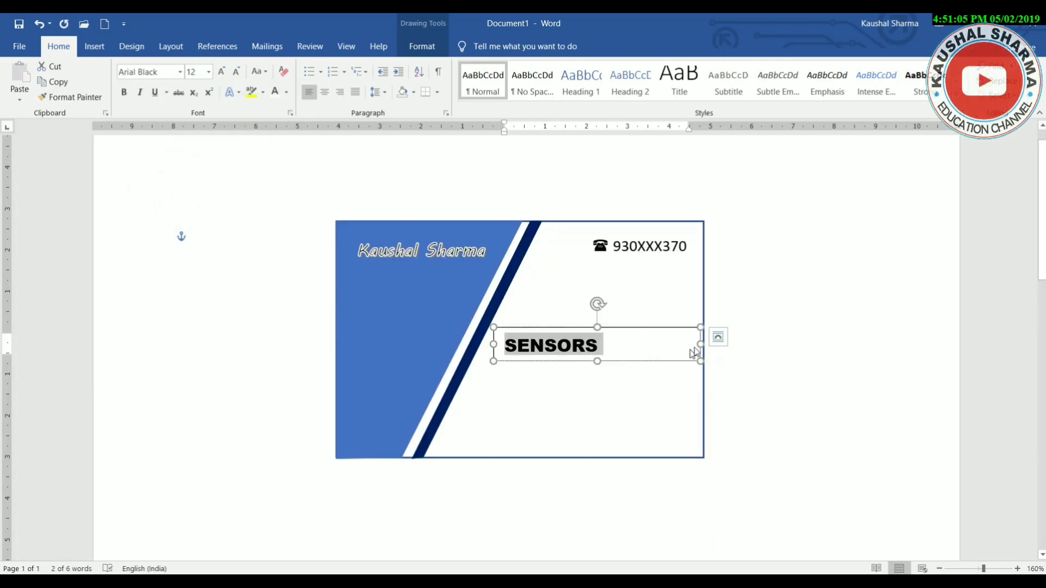
pyautogui.moveTo(700, 345); pyautogui.dragTo(727, 350)
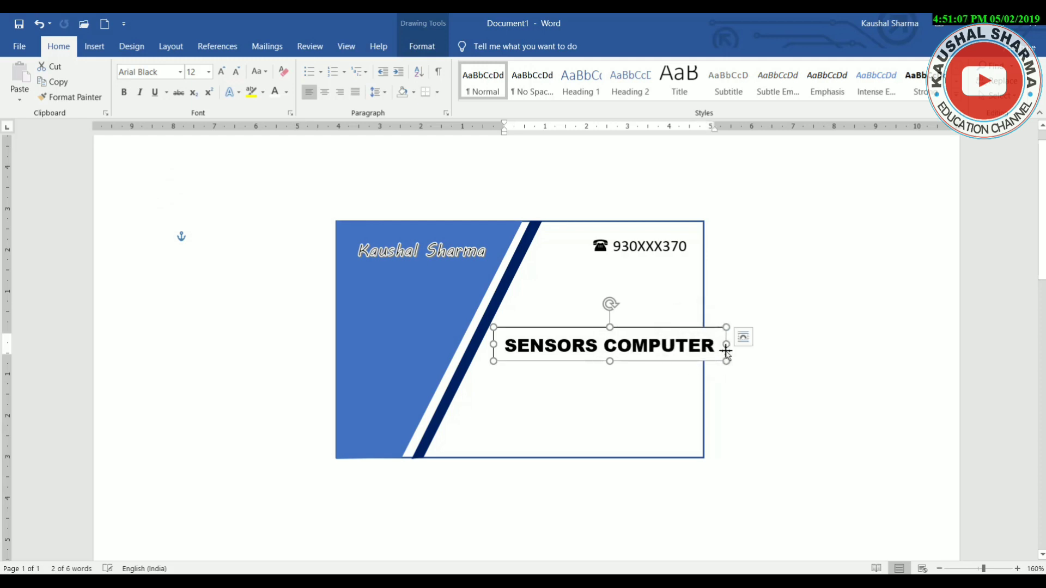
pyautogui.moveTo(625, 328); pyautogui.dragTo(610, 333)
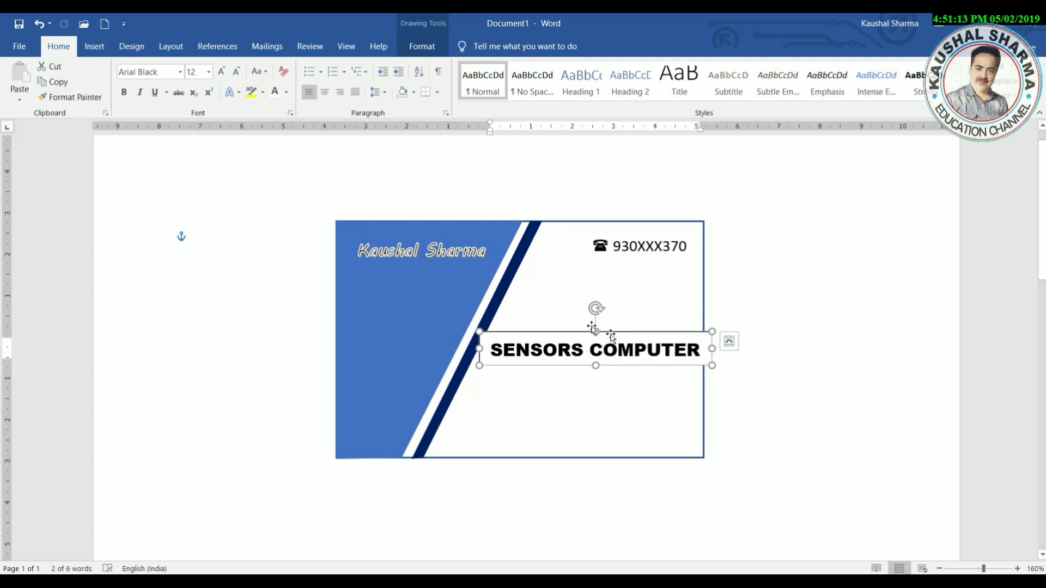
pyautogui.click(238, 72)
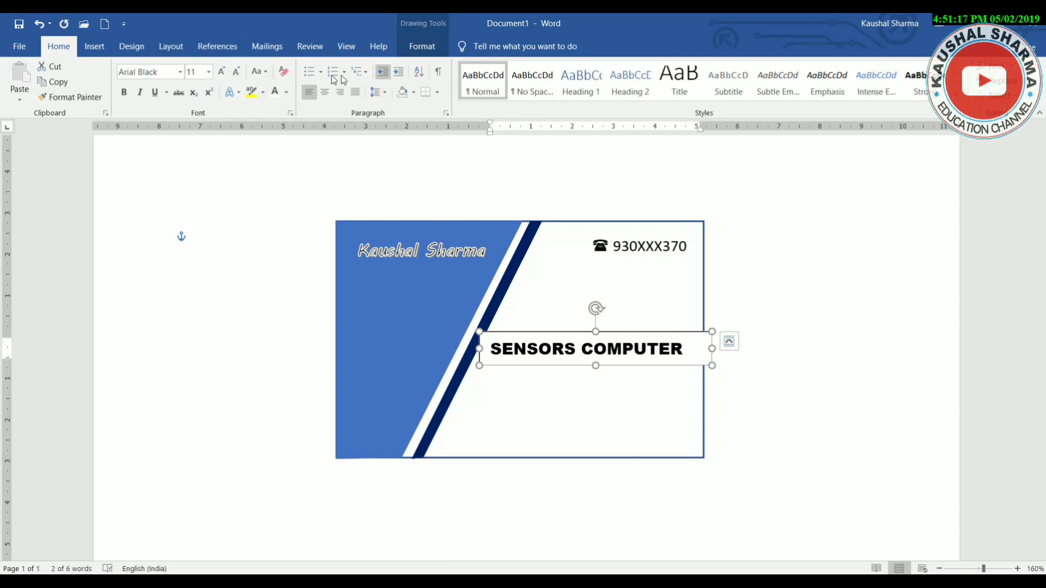
pyautogui.click(419, 48)
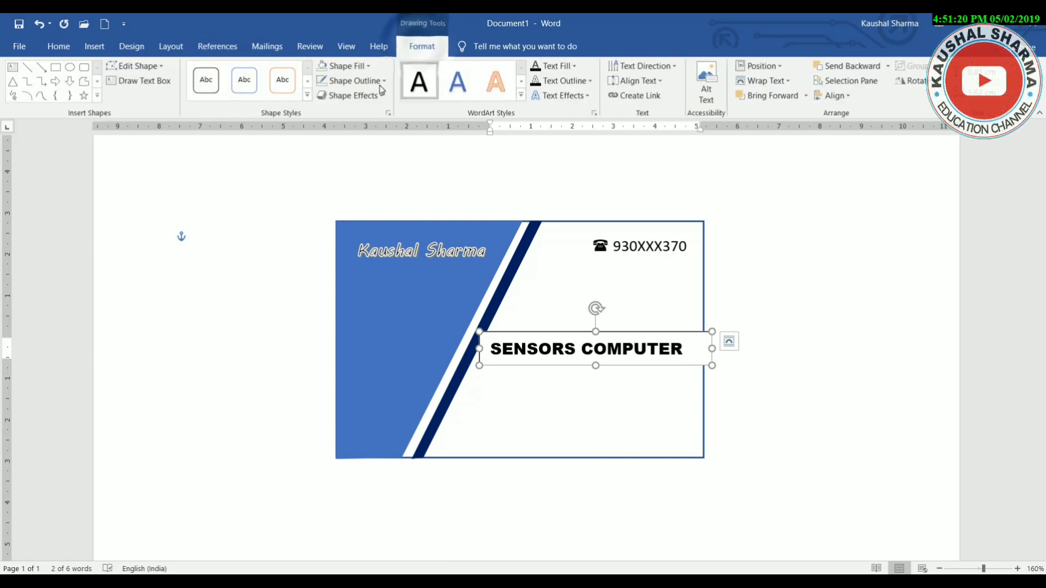
# Give the SENSORS COMPUTER box No Fill and No Outline, then nudge it slightly up and right
pyautogui.click(369, 66)
pyautogui.click(347, 182)
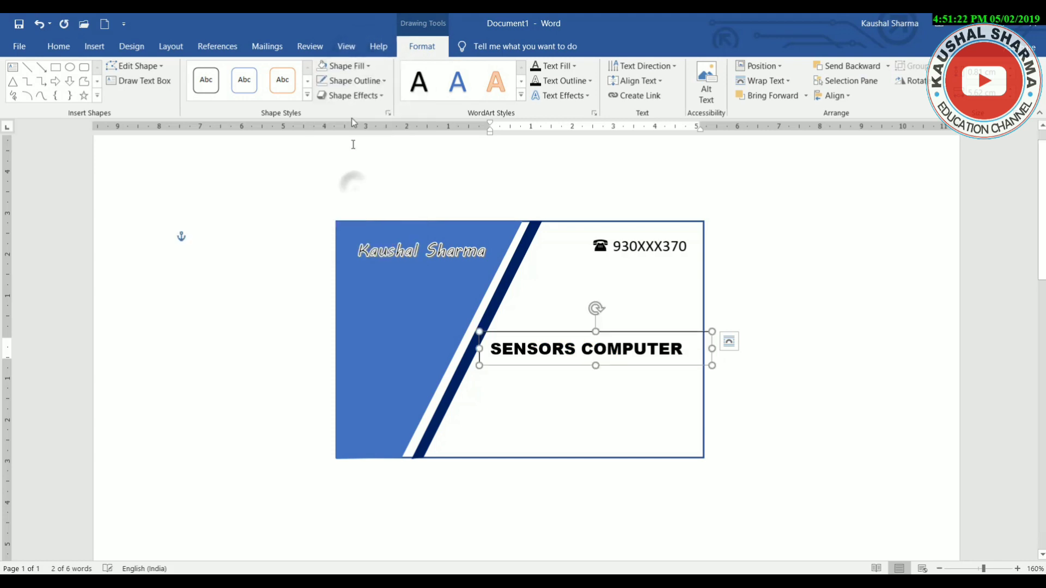
pyautogui.click(356, 81)
pyautogui.click(345, 194)
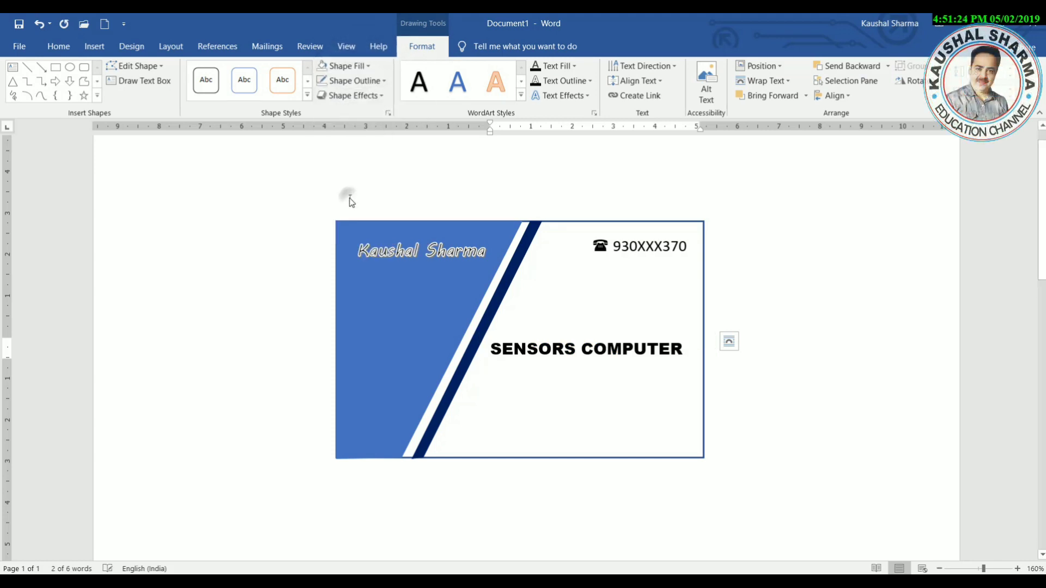
pyautogui.moveTo(619, 335); pyautogui.dragTo(624, 332)
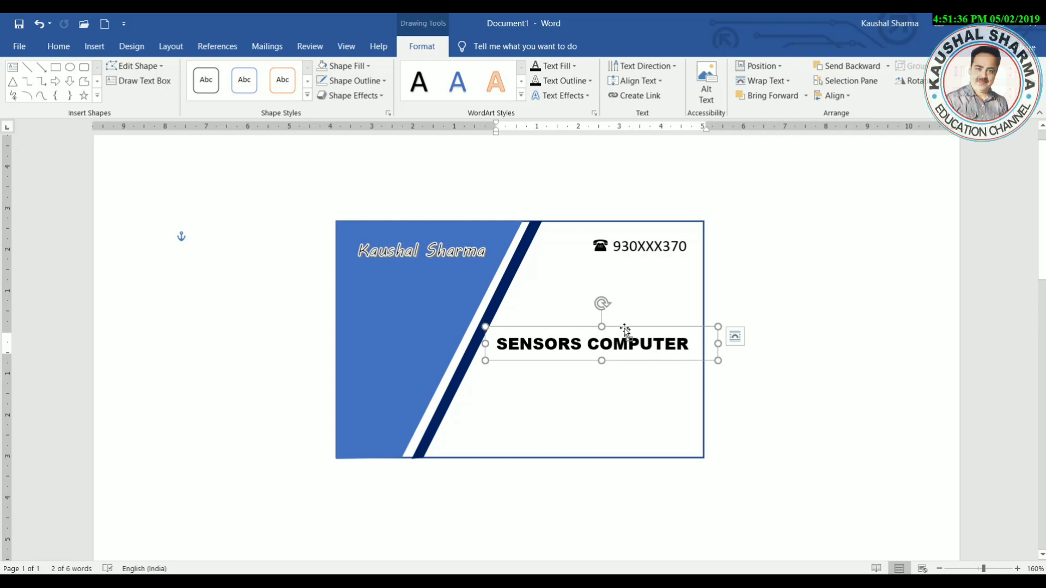
# Ctrl-drag a copy of the company name box below it and retype its text as EDUCATION CENTRE
pyautogui.moveTo(625, 329); pyautogui.dragTo(621, 367)
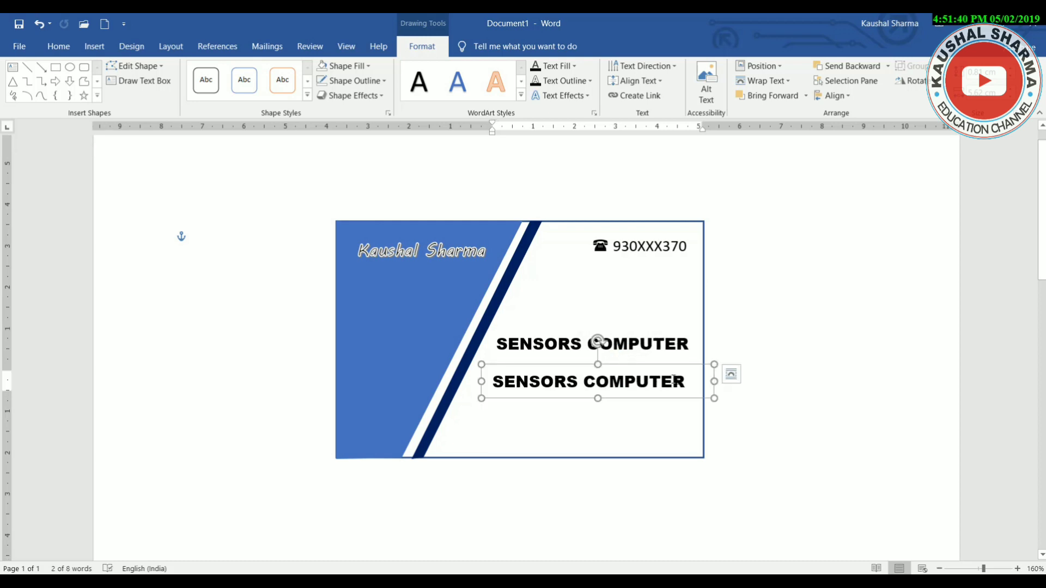
pyautogui.moveTo(697, 381); pyautogui.dragTo(518, 388)
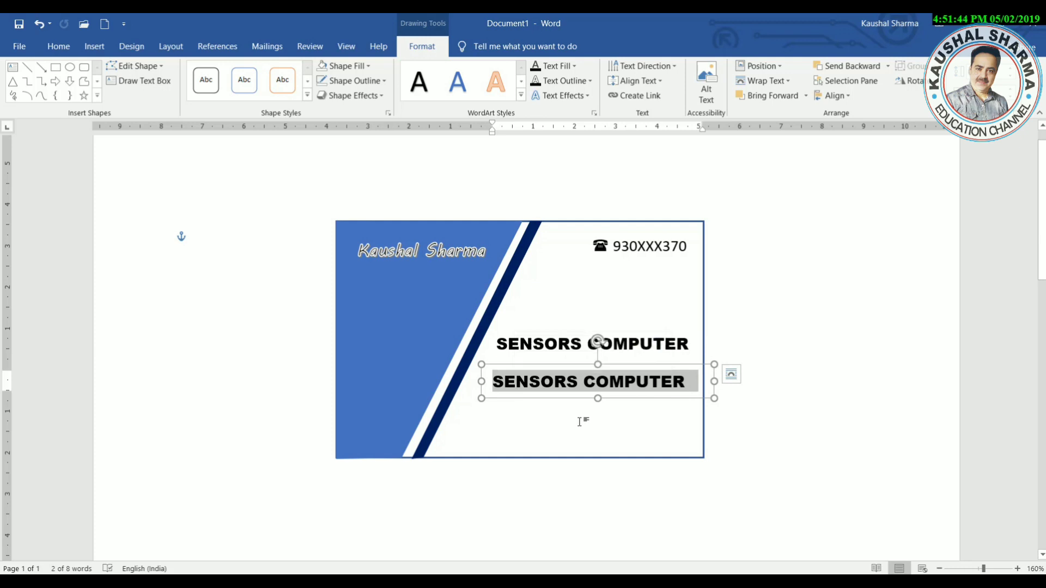
pyautogui.write('EDUCATI')
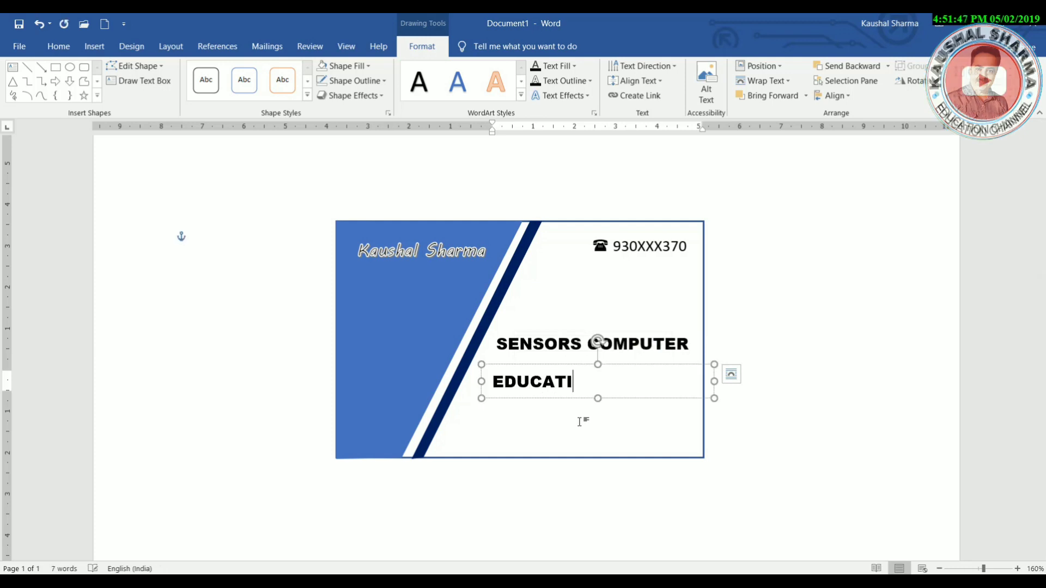
pyautogui.write('ON CENTRE')
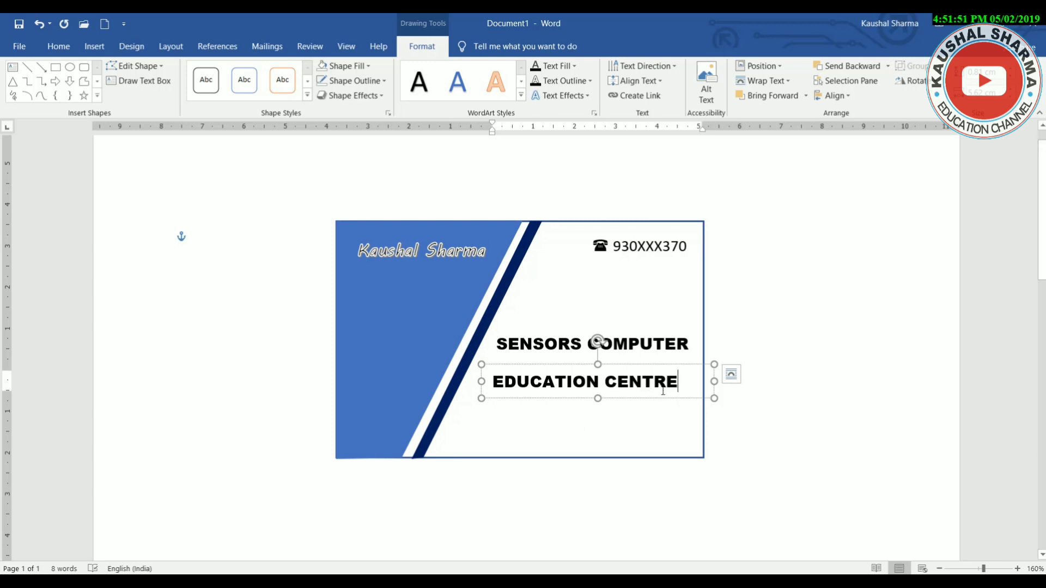
pyautogui.moveTo(678, 381); pyautogui.dragTo(492, 381)
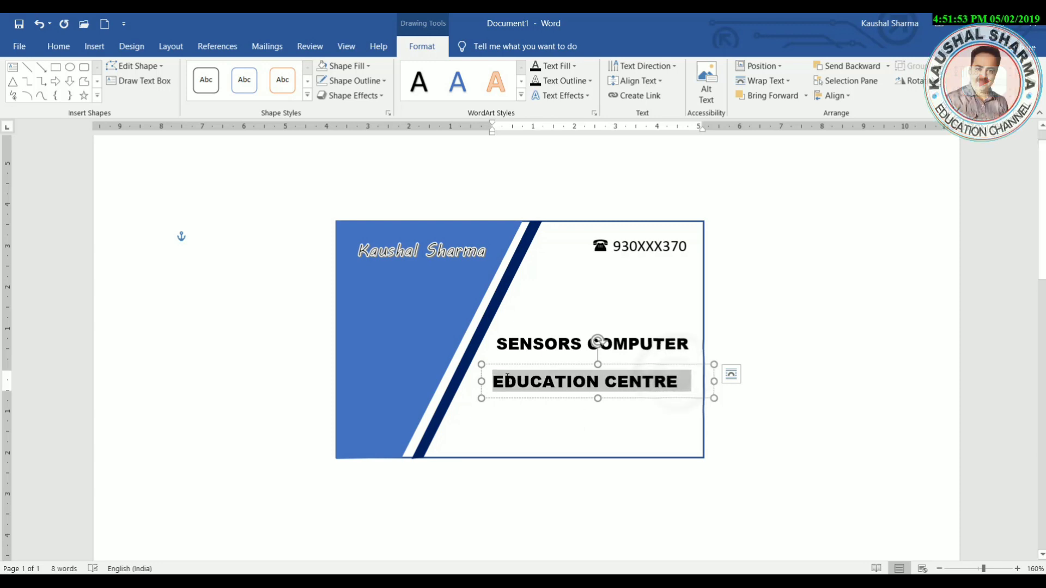
# Change EDUCATION CENTRE to Arial and reduce its size to 10
pyautogui.click(58, 45)
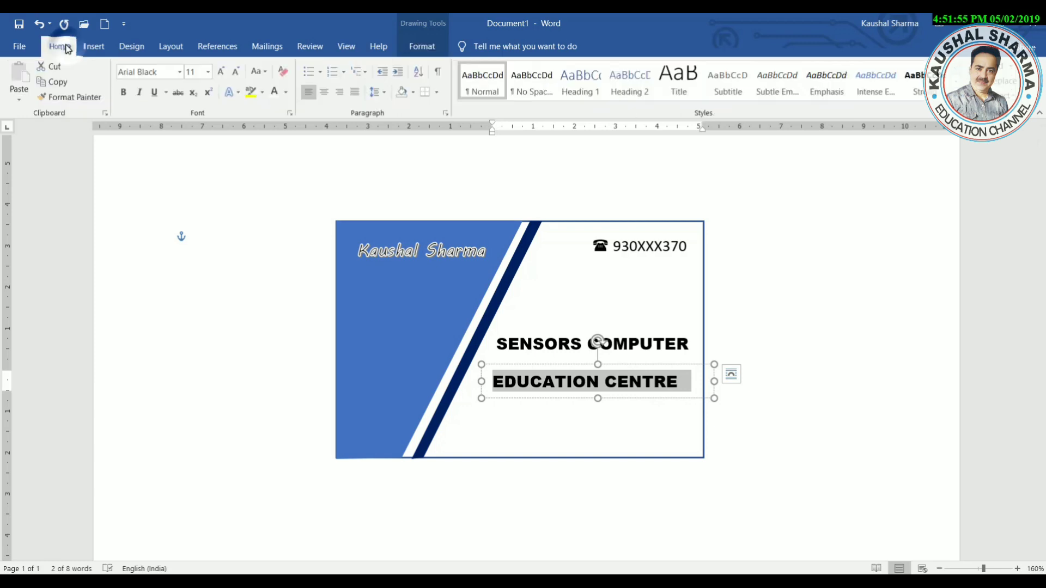
pyautogui.click(180, 71)
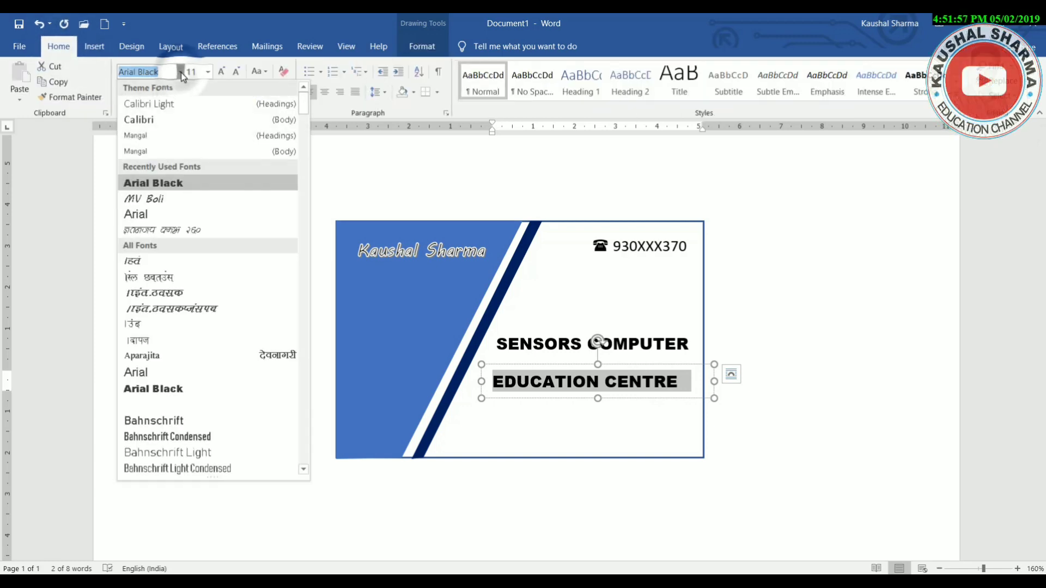
pyautogui.click(165, 216)
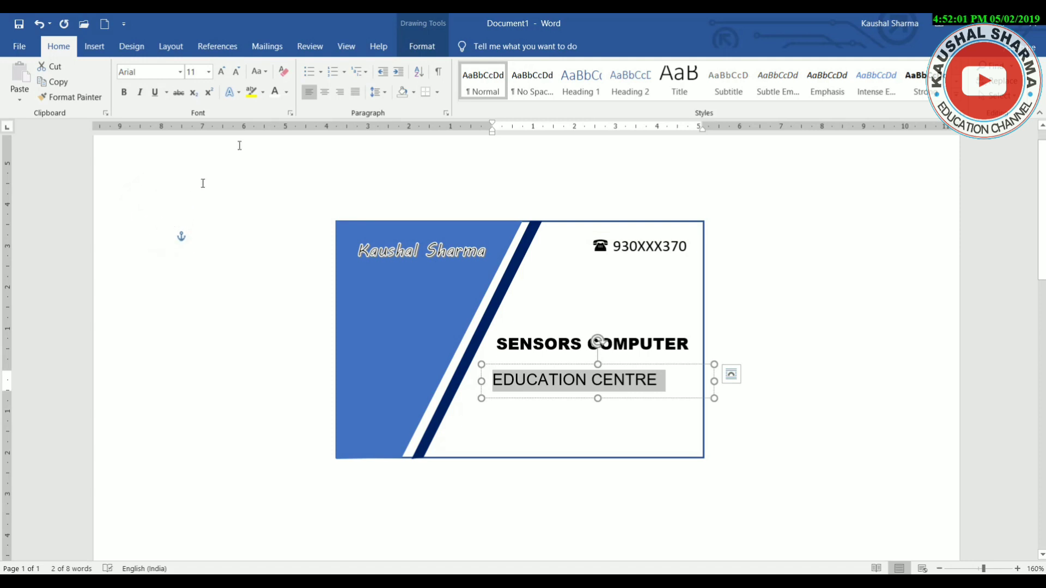
pyautogui.click(236, 72)
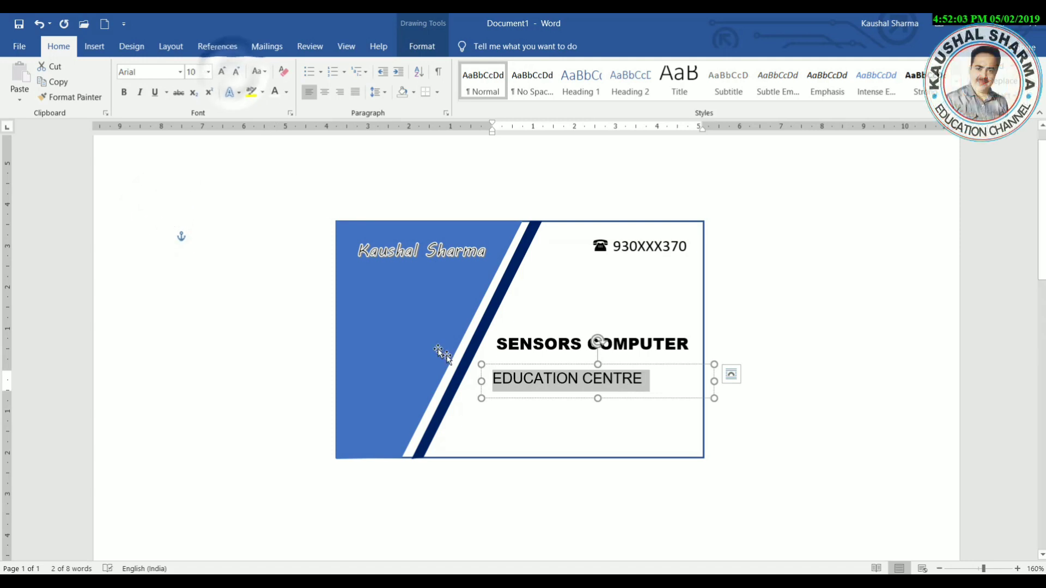
# Spread out EDUCATION CENTRE by inserting a space after each letter
pyautogui.click(502, 382)
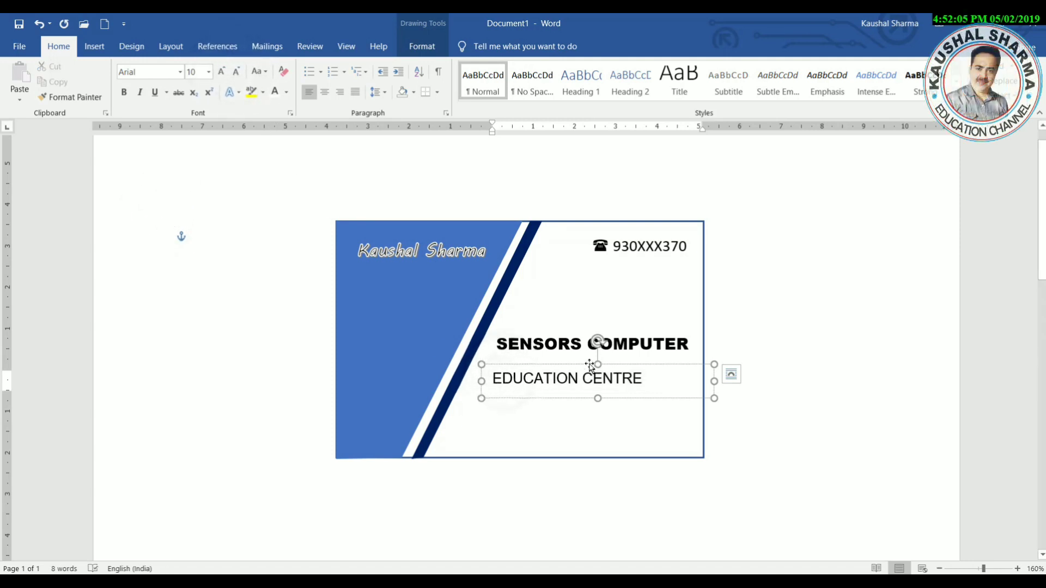
pyautogui.press('space')
pyautogui.press('Right')
pyautogui.press('space')
pyautogui.press('Right')
pyautogui.press('space')
pyautogui.press('Right')
pyautogui.press('space')
pyautogui.press('Right')
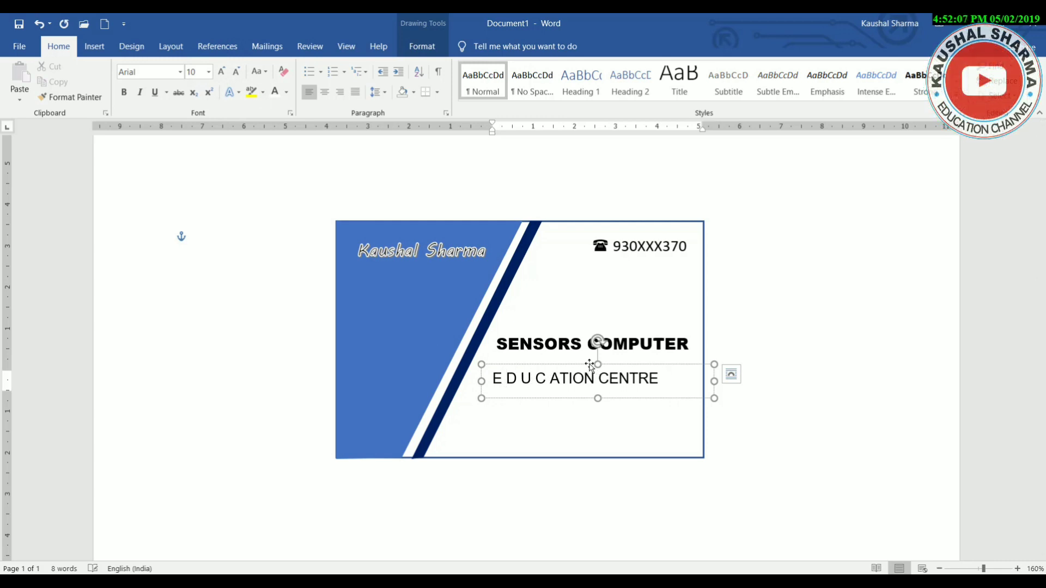
pyautogui.press('space')
pyautogui.press('Right')
pyautogui.press('space')
pyautogui.press('Right')
pyautogui.press('space')
pyautogui.press('Right')
pyautogui.press('space')
pyautogui.press('Right')
pyautogui.press('space')
pyautogui.press('Right')
pyautogui.press('Right')
pyautogui.press('space')
pyautogui.press('Right')
pyautogui.press('space')
pyautogui.press('Right')
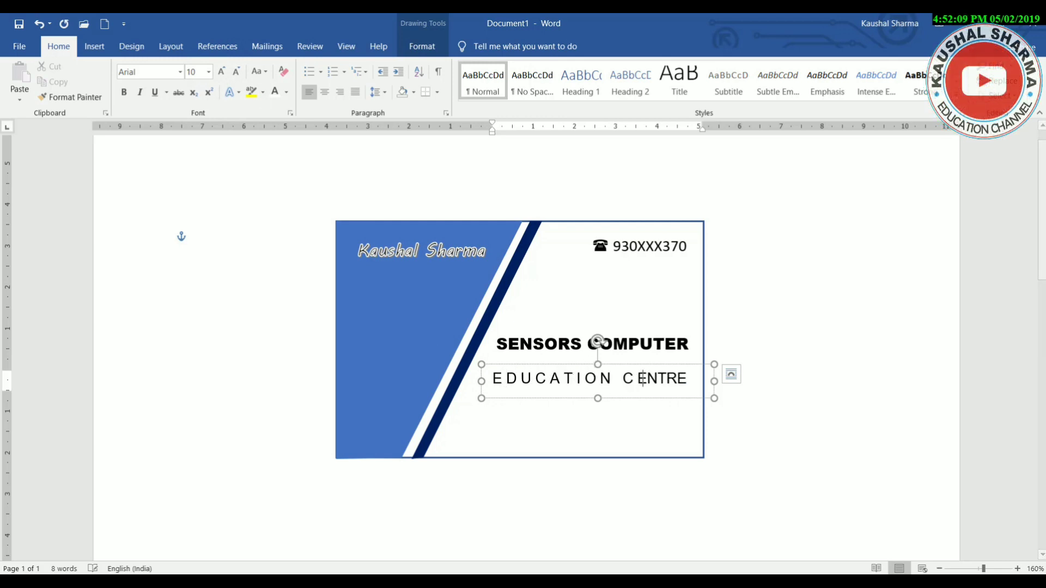
pyautogui.press('space')
pyautogui.press('Right')
pyautogui.press('space')
pyautogui.press('Right')
pyautogui.press('space')
pyautogui.press('Right')
pyautogui.press('space')
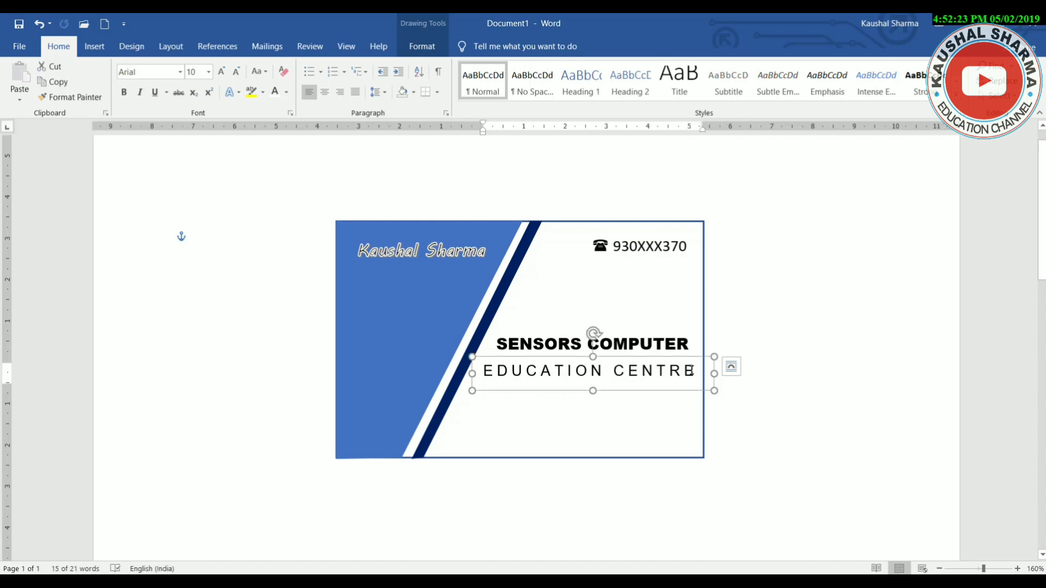
pyautogui.hotkey('ctrl', 'a')
# Shrink the spaced line to 9 pt, centre it under SENSORS COMPUTER, and narrow its box
pyautogui.moveTo(636, 374); pyautogui.dragTo(487, 378)
pyautogui.click(237, 72)
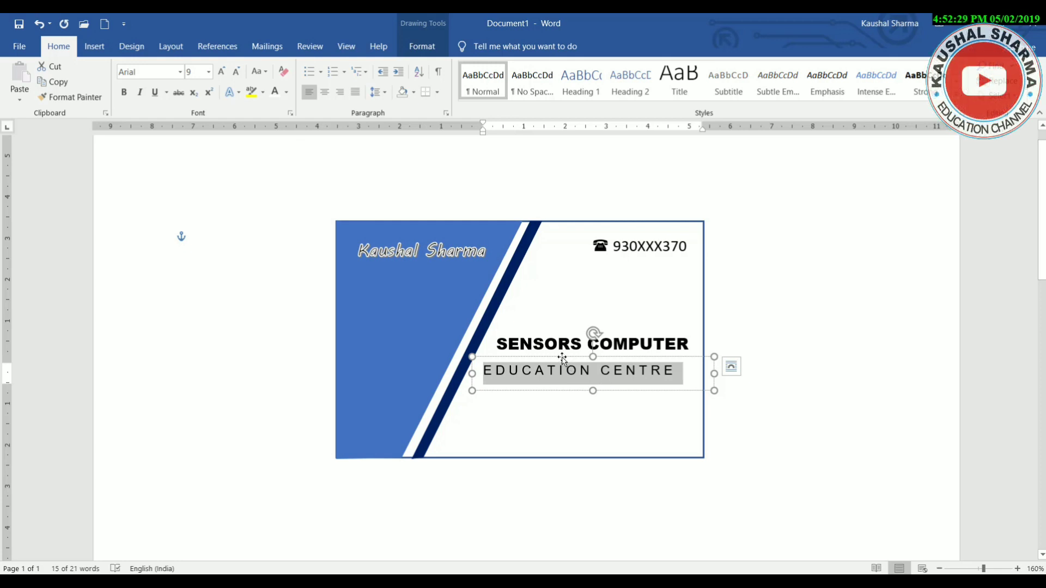
pyautogui.moveTo(563, 358); pyautogui.dragTo(577, 356)
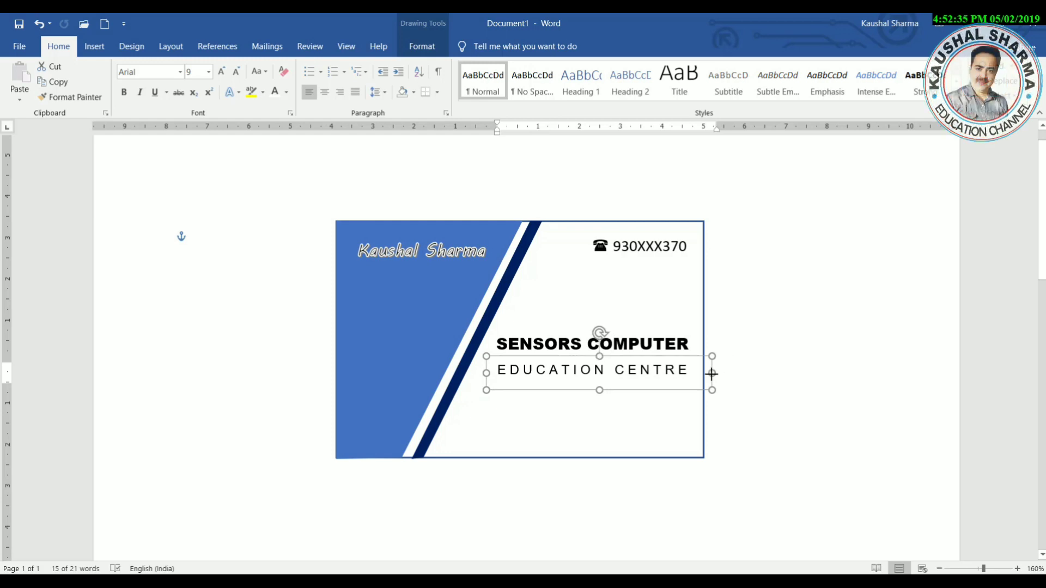
pyautogui.moveTo(725, 373); pyautogui.dragTo(703, 374)
pyautogui.click(733, 302)
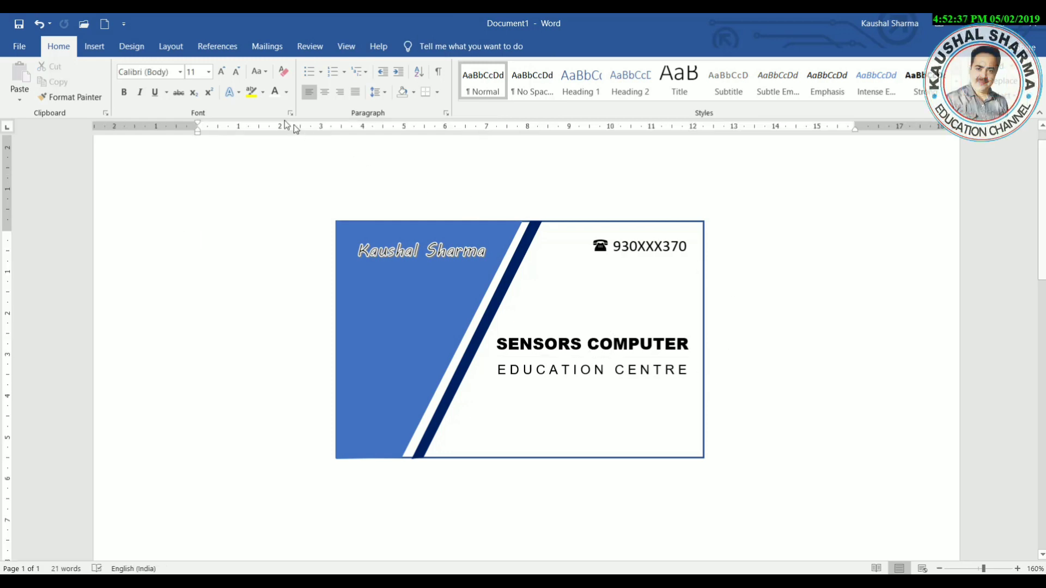
# Draw a straight horizontal line under EDUCATION CENTRE and colour it dark blue
pyautogui.click(102, 49)
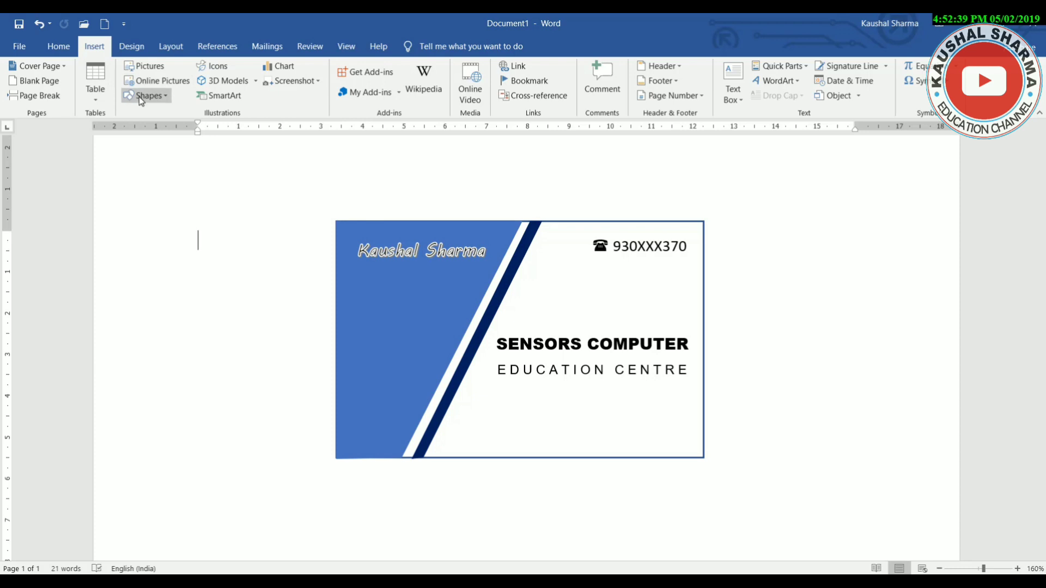
pyautogui.click(140, 97)
pyautogui.click(144, 127)
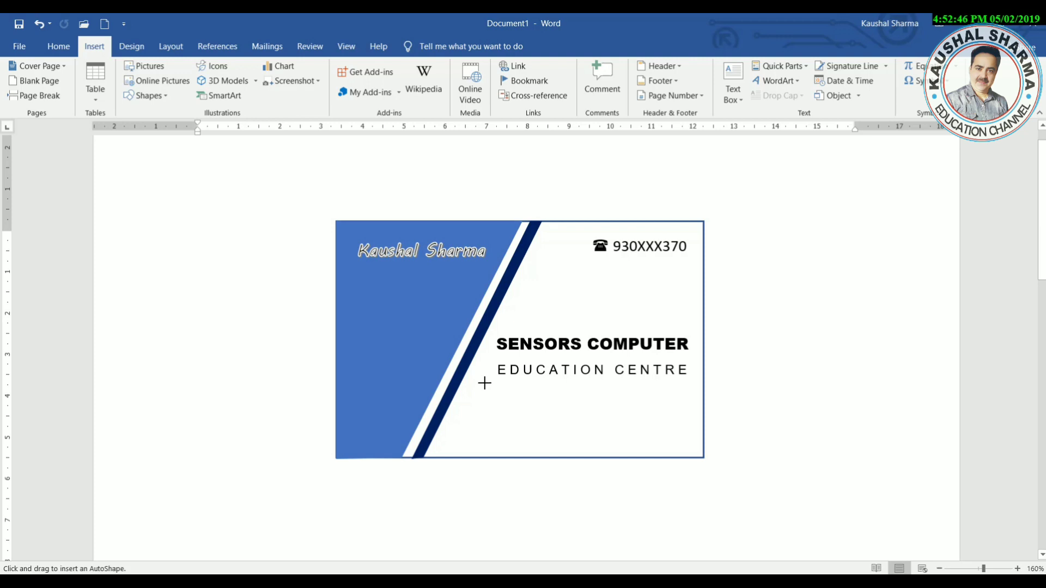
pyautogui.press('Escape')
pyautogui.moveTo(622, 387); pyautogui.dragTo(697, 387)
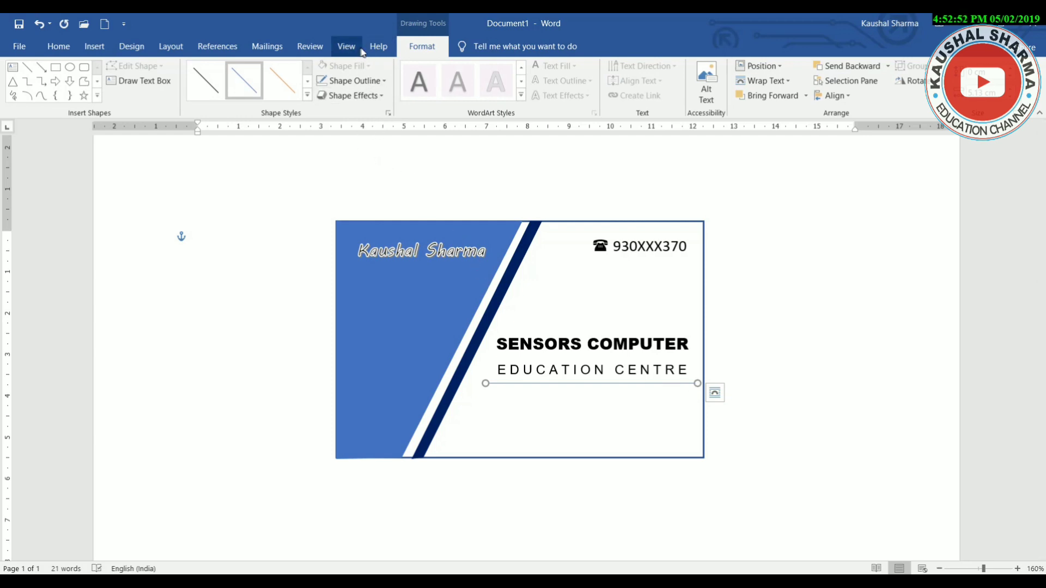
pyautogui.click(374, 85)
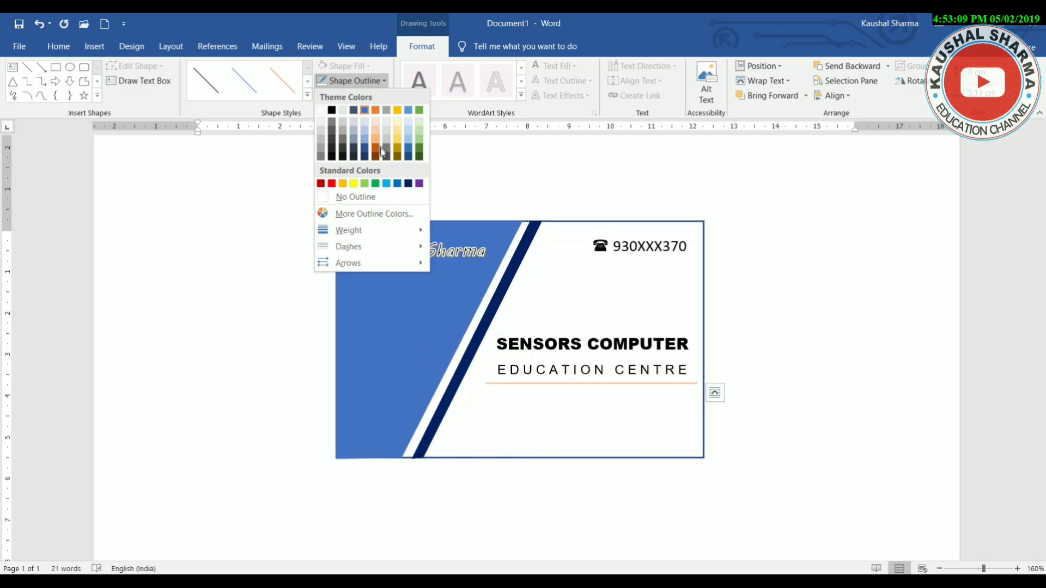
pyautogui.click(408, 185)
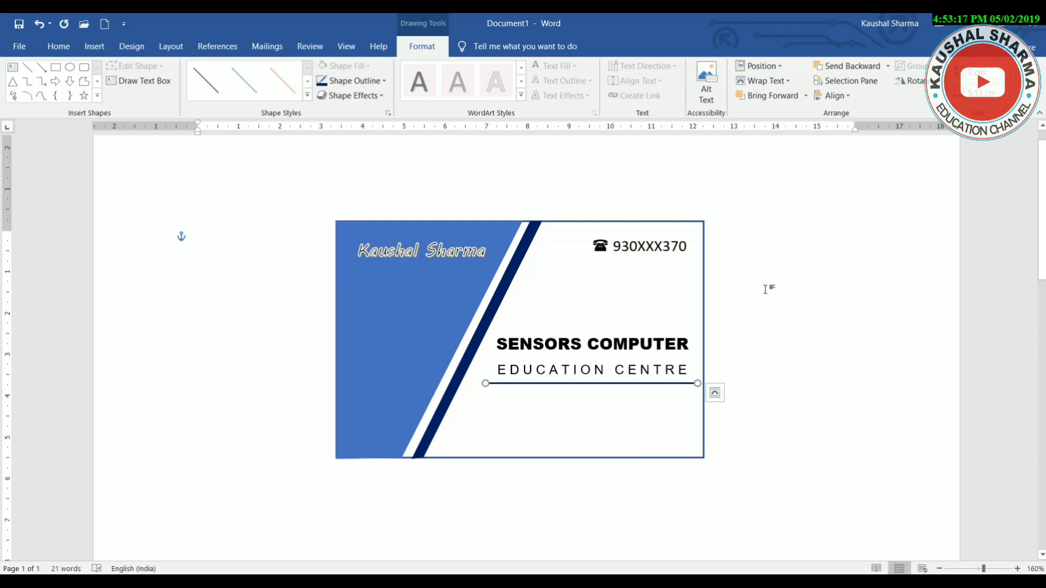
# Copy-paste the dark blue line and nudge the duplicate up above EDUCATION CENTRE
pyautogui.hotkey('ctrl', 'c')
pyautogui.hotkey('ctrl', 'v')
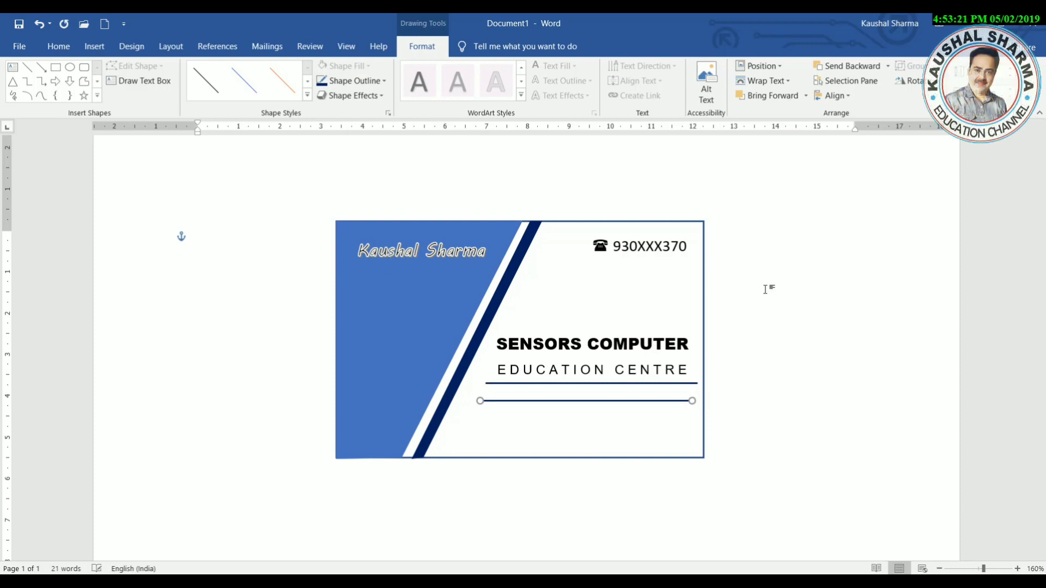
pyautogui.press('Right')
pyautogui.press('Right')
pyautogui.press('Right')
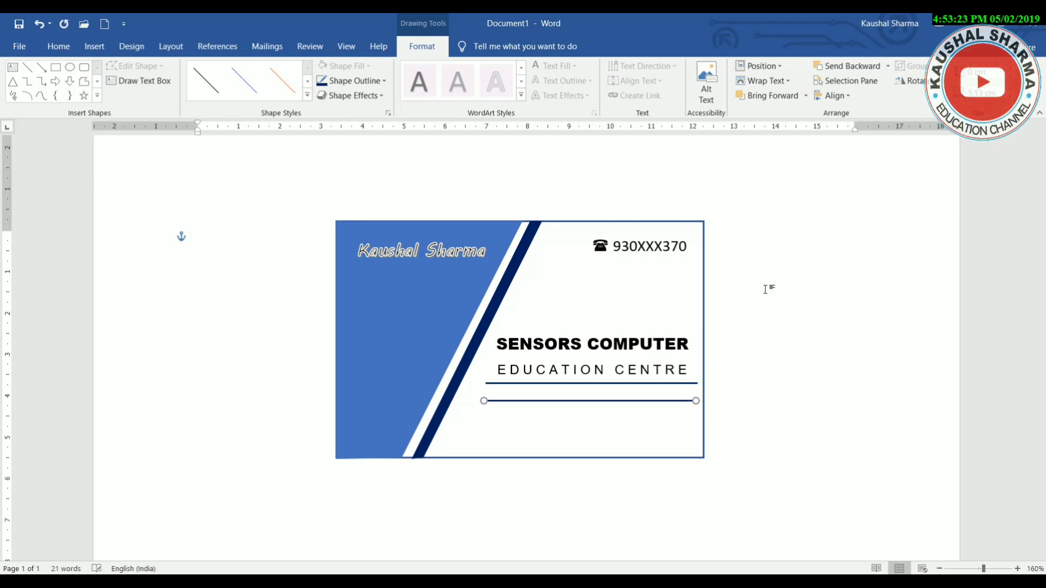
pyautogui.press('Up')
pyautogui.press('Up')
pyautogui.press('Up')
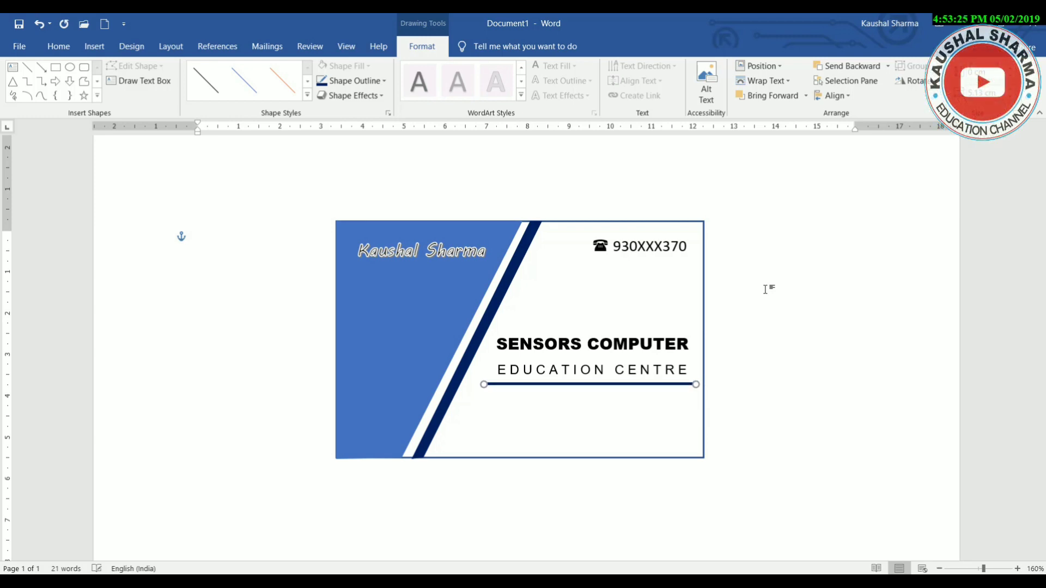
pyautogui.press('Up')
pyautogui.press('Up')
pyautogui.press('Up')
pyautogui.press('Up')
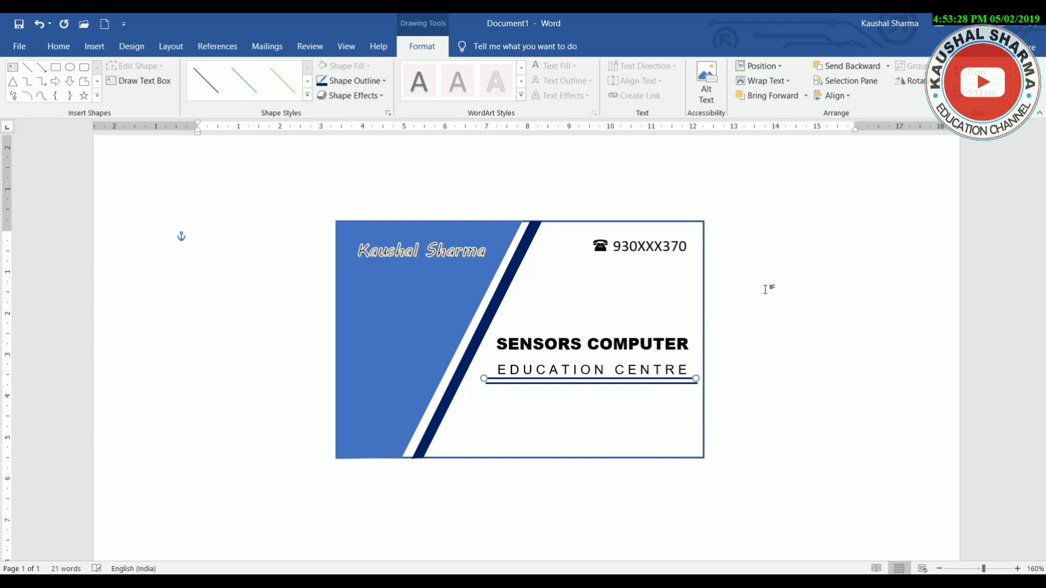
pyautogui.press('Up')
pyautogui.press('Up')
pyautogui.press('Up')
pyautogui.press('Up')
pyautogui.press('Up')
pyautogui.press('Up')
pyautogui.press('Up')
pyautogui.press('Up')
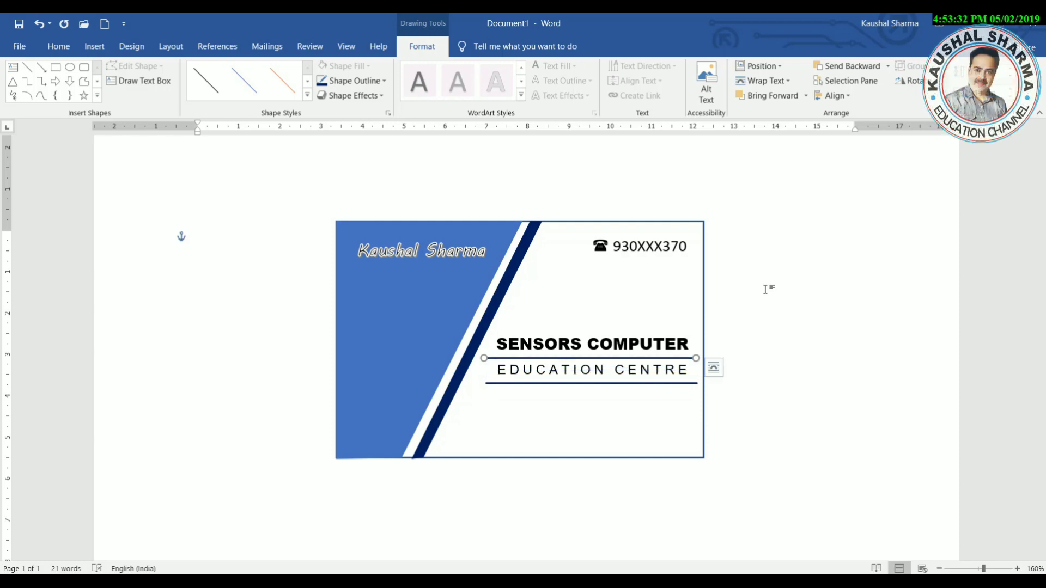
pyautogui.click(736, 321)
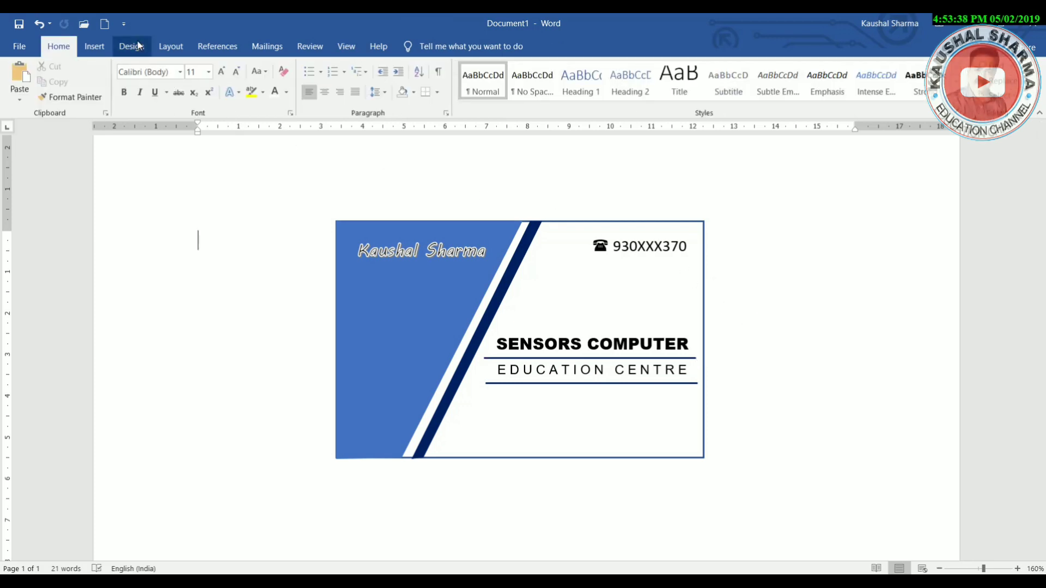
# Draw a text box at the card's bottom-right and set its font size to 9
pyautogui.click(95, 46)
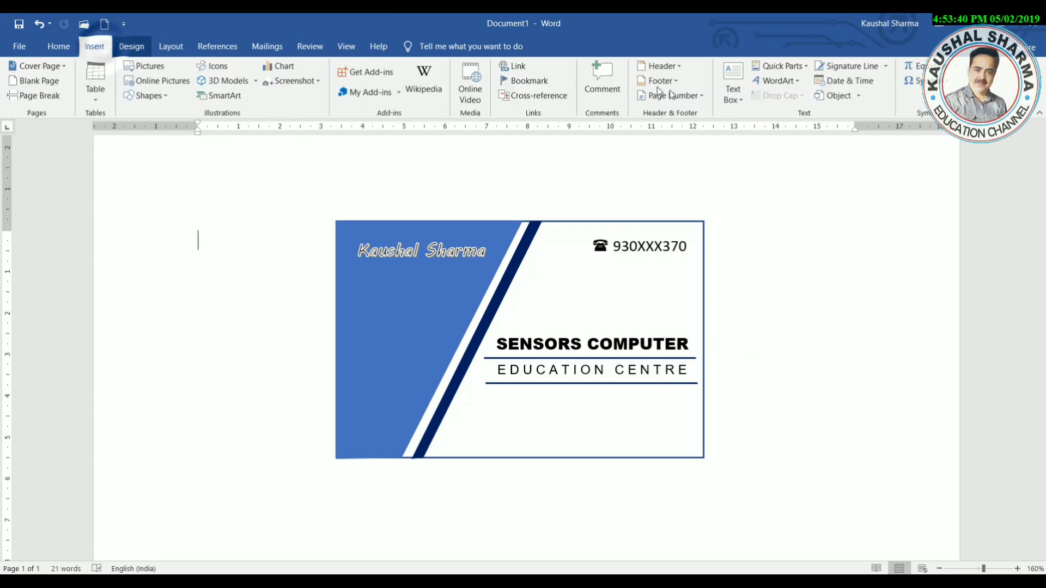
pyautogui.click(733, 90)
pyautogui.click(763, 391)
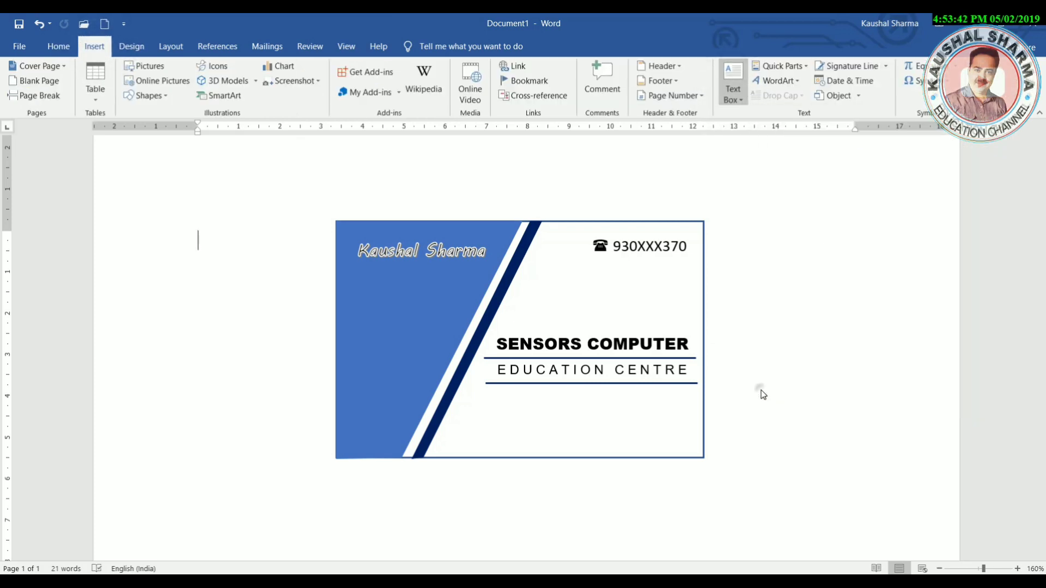
pyautogui.moveTo(454, 407); pyautogui.dragTo(701, 453)
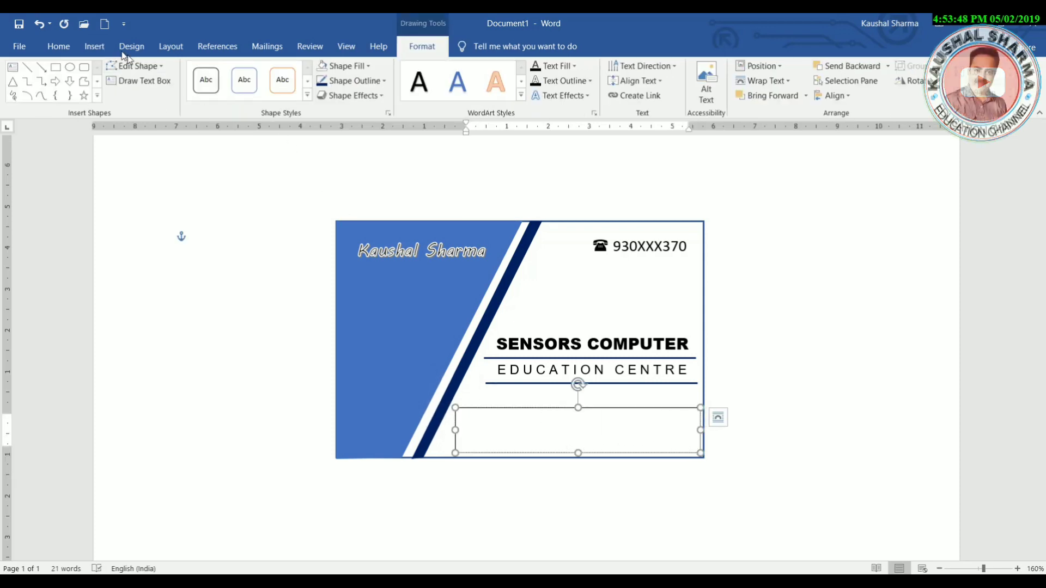
pyautogui.click(58, 46)
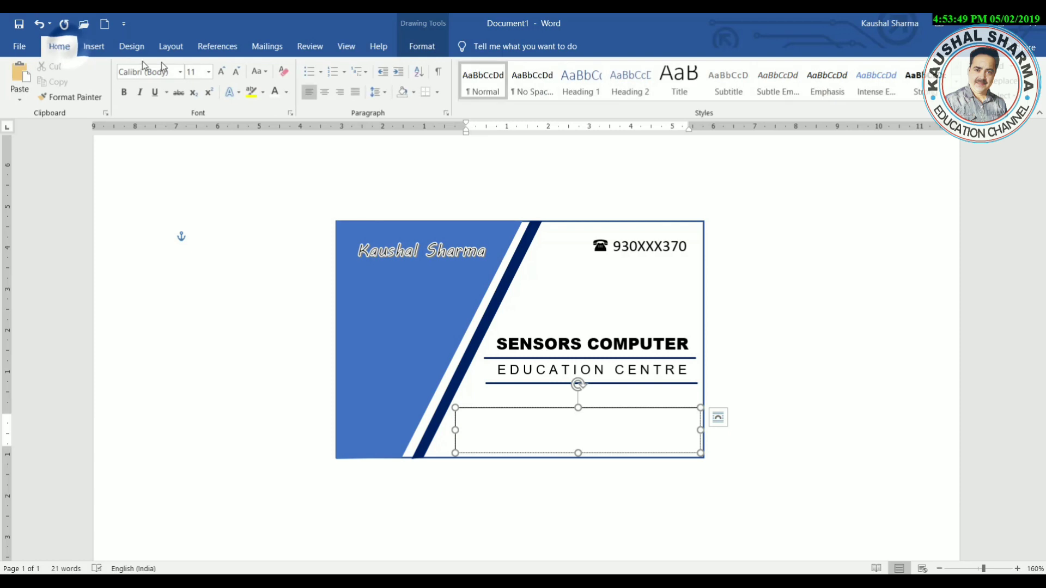
pyautogui.click(237, 73)
pyautogui.click(238, 72)
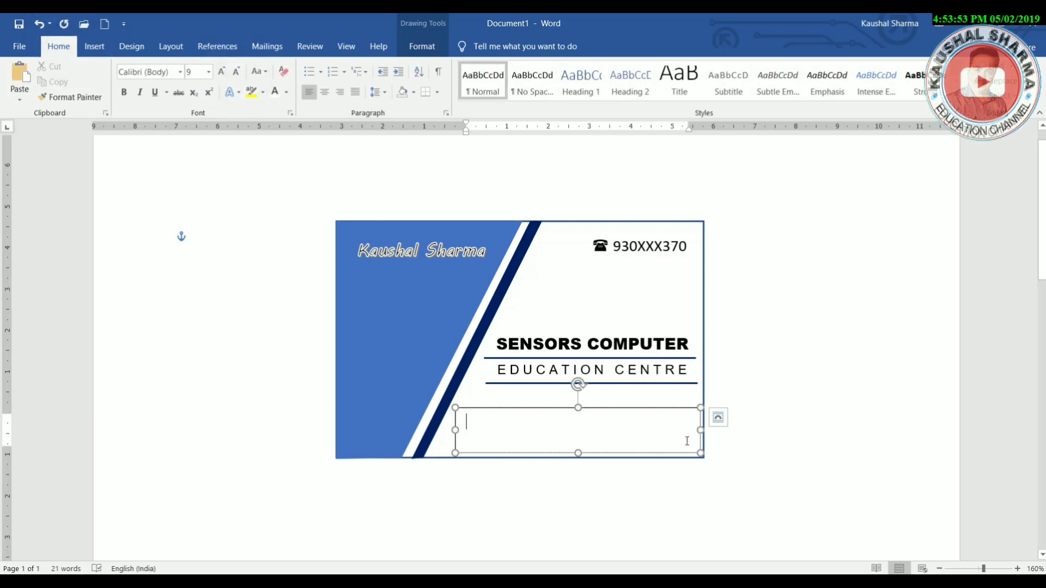
# Type the postal address on two lines, clearing stray characters, and select all the text
pyautogui.write('Near City Bazar, Thatipur Chauraha')
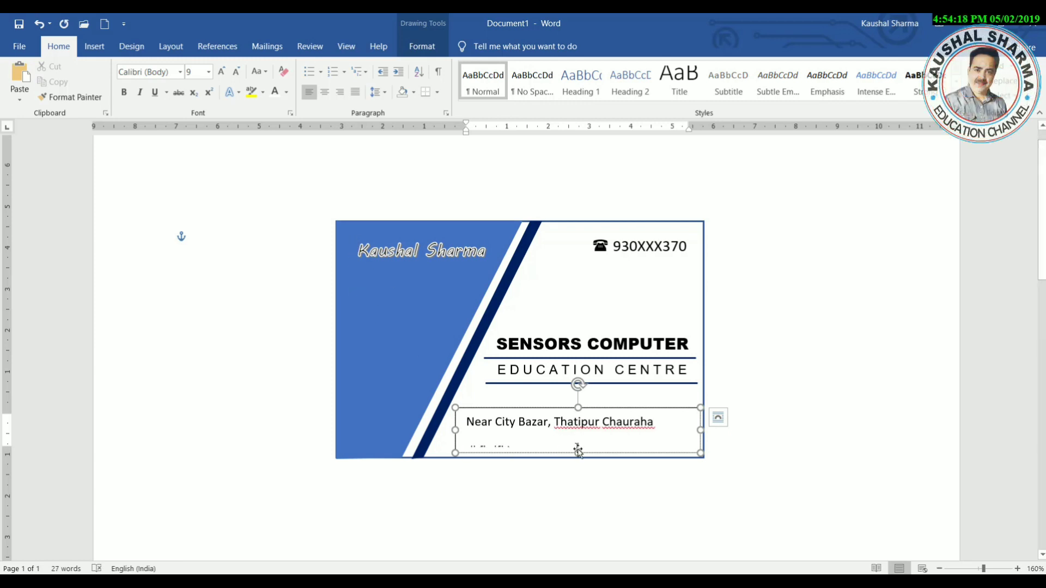
pyautogui.moveTo(578, 463); pyautogui.dragTo(578, 471)
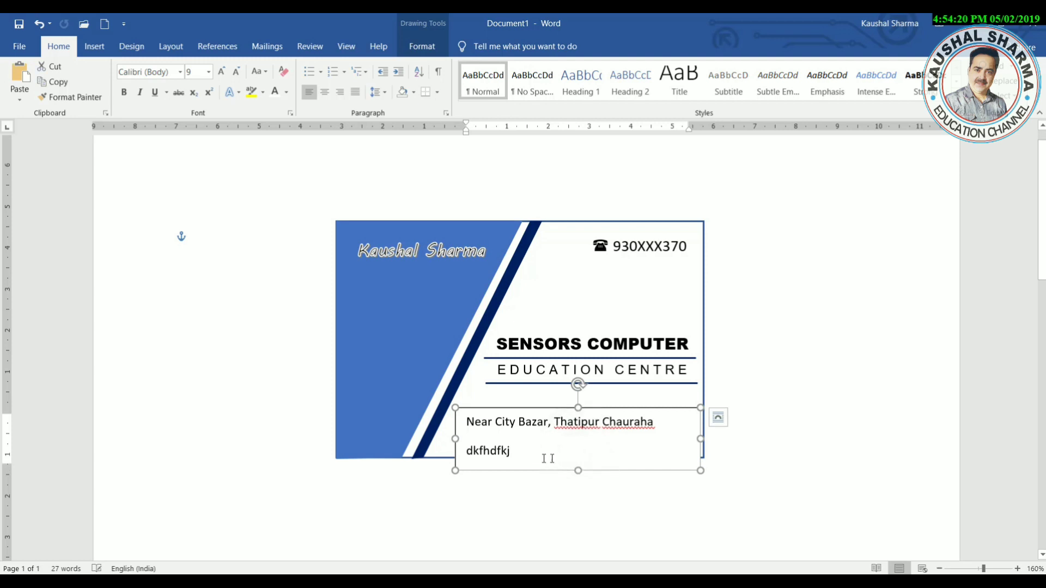
pyautogui.press('BackSpace')
pyautogui.press('BackSpace')
pyautogui.press('BackSpace')
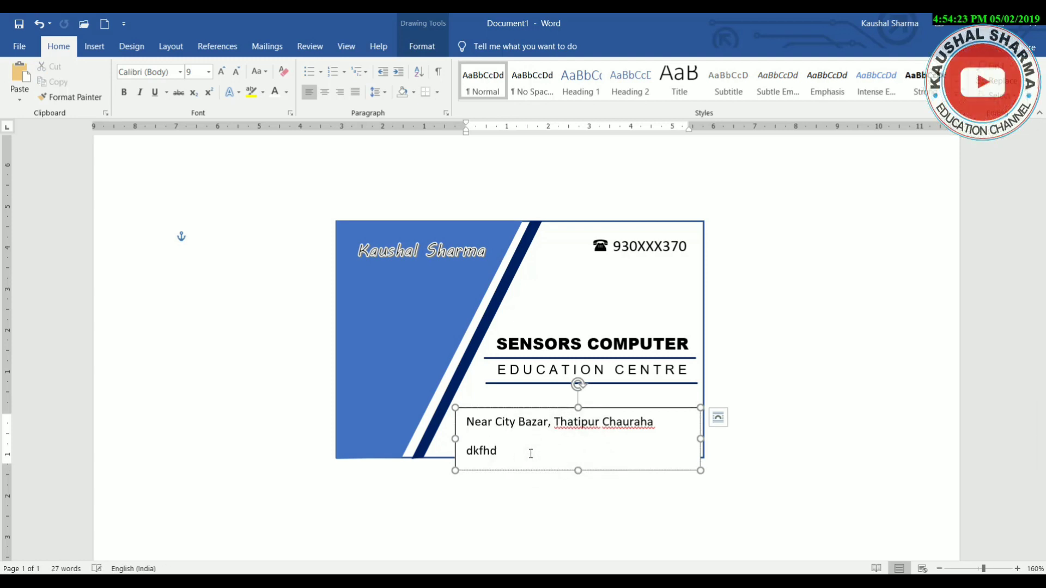
pyautogui.press('BackSpace')
pyautogui.press('BackSpace')
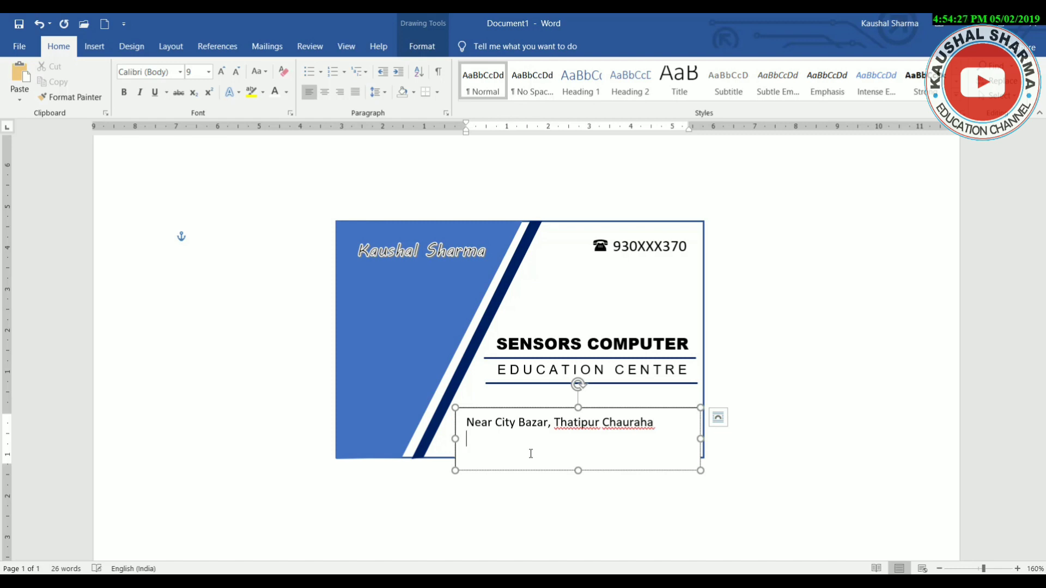
pyautogui.press('Return')
pyautogui.write('.')
pyautogui.write('.], 4740')
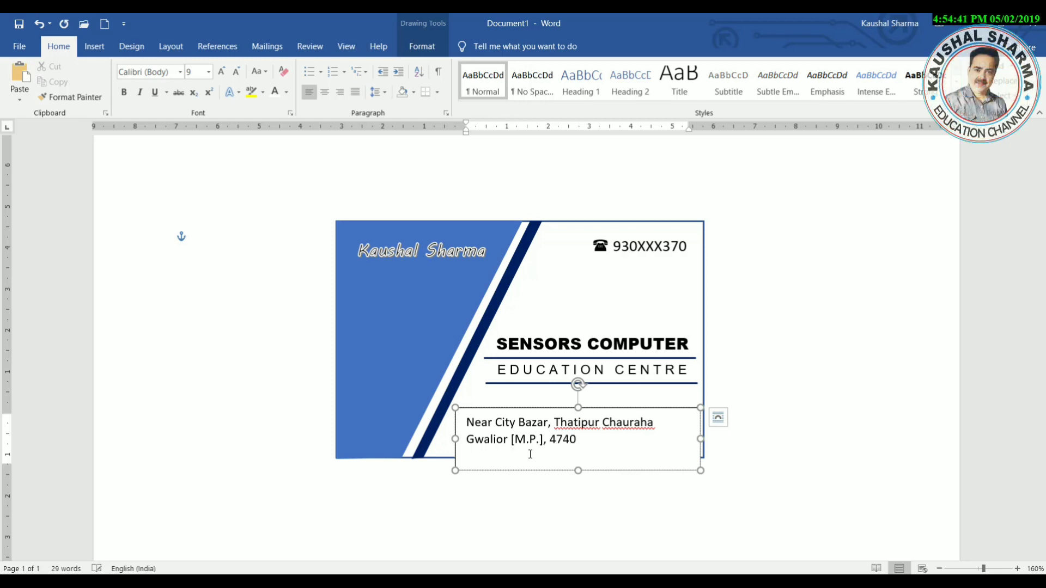
pyautogui.write('11')
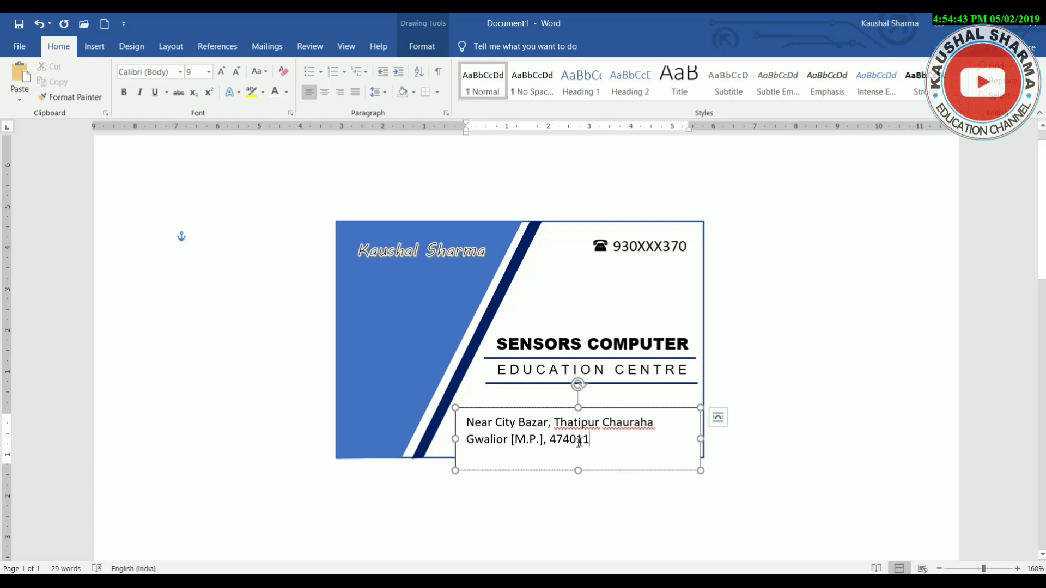
pyautogui.hotkey('ctrl', 'a')
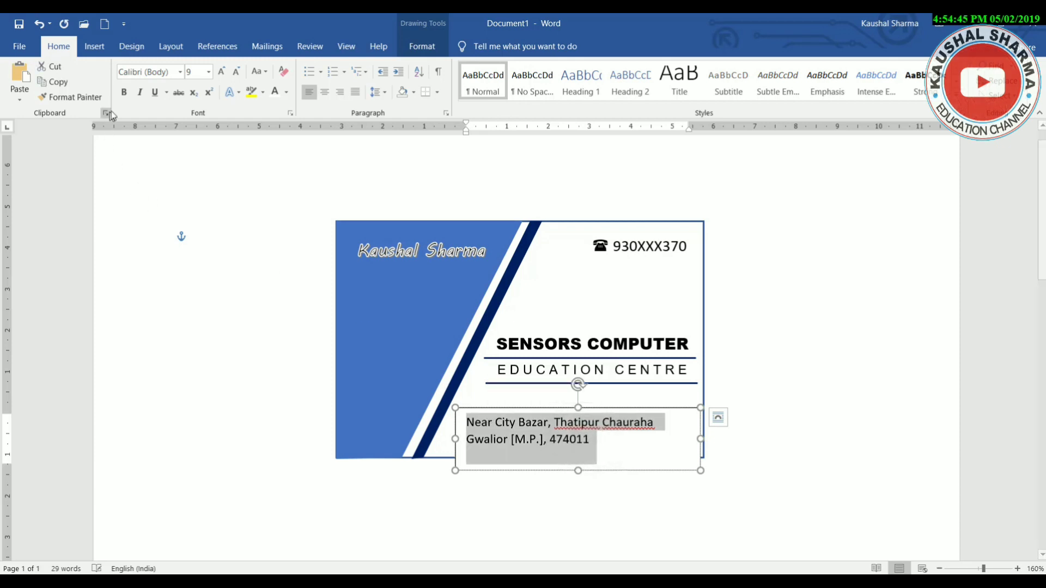
# Centre the two address lines, remove the address box's fill and border, and nudge it down-left
pyautogui.click(328, 94)
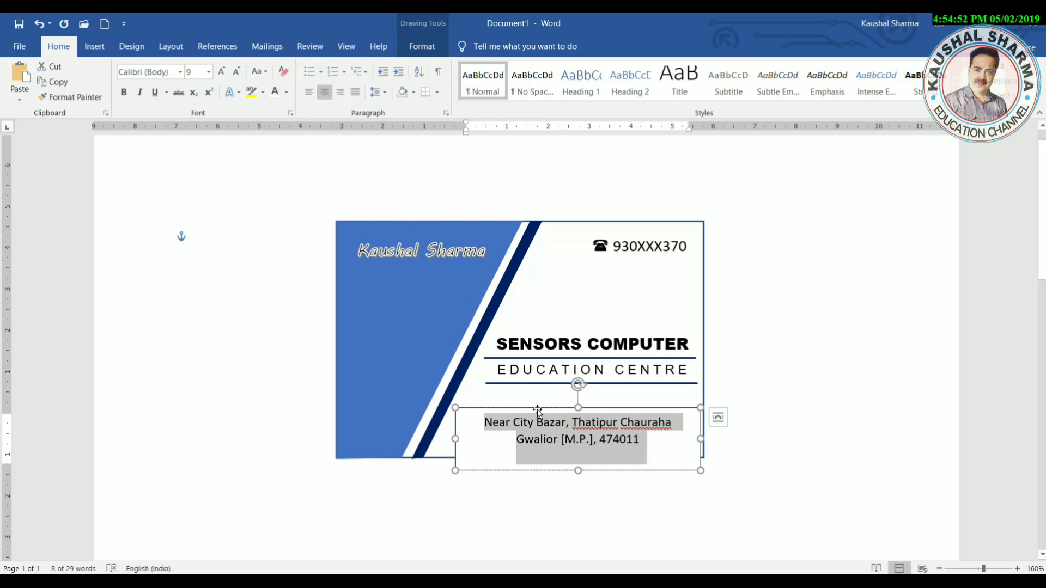
pyautogui.click(420, 47)
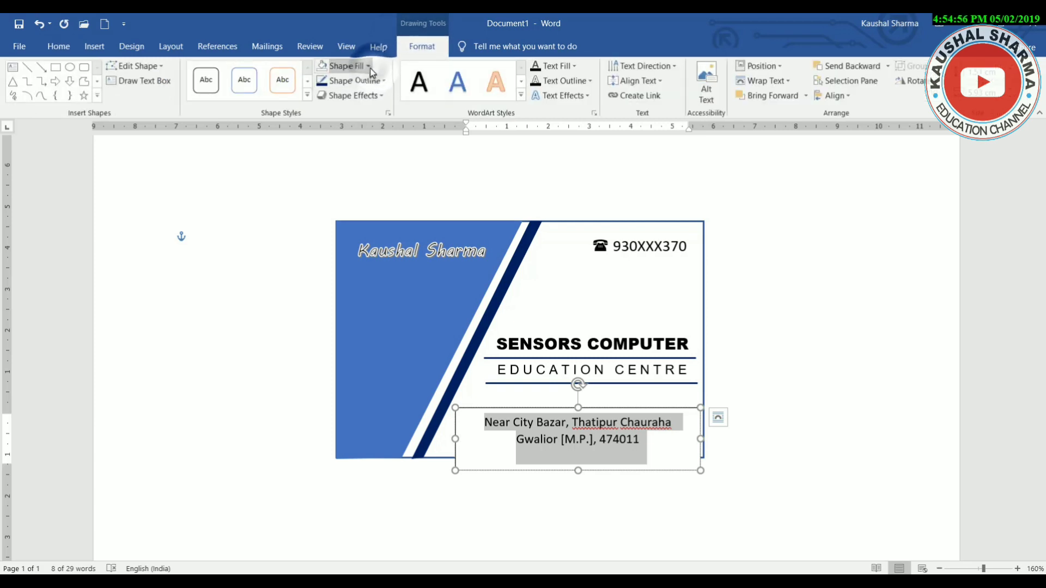
pyautogui.click(346, 66)
pyautogui.click(349, 183)
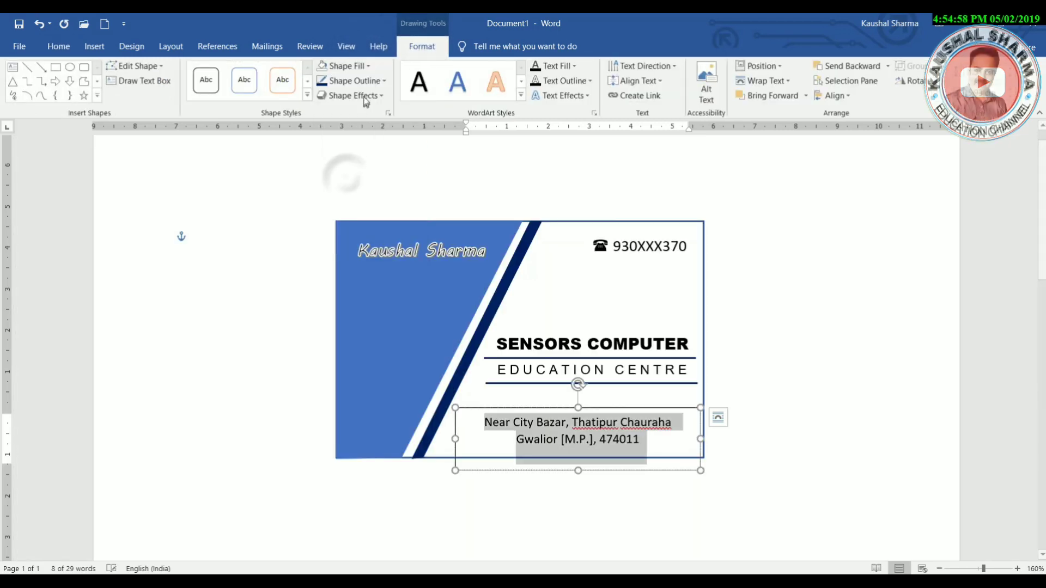
pyautogui.click(353, 81)
pyautogui.click(354, 196)
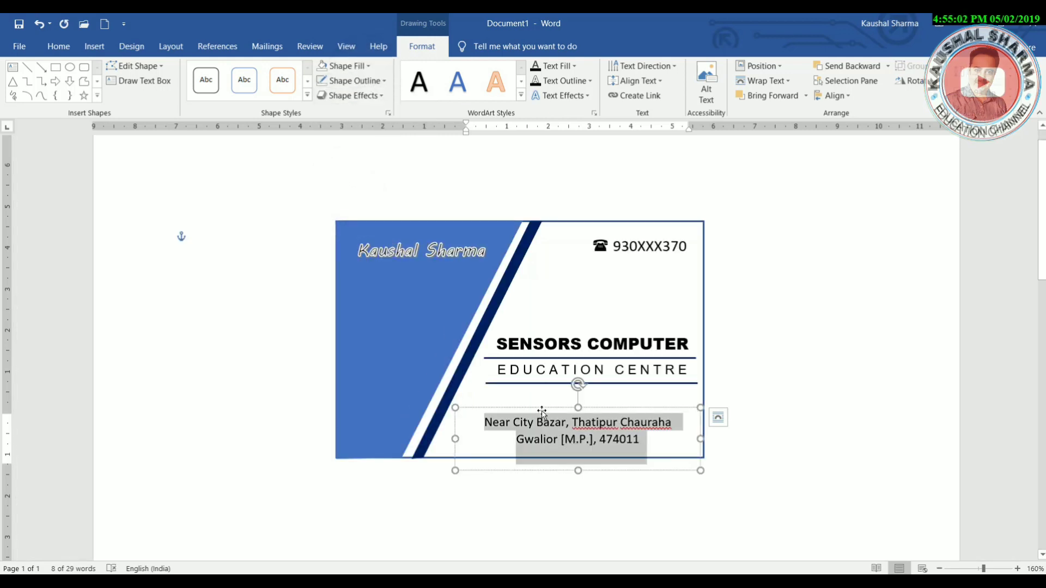
pyautogui.moveTo(545, 408); pyautogui.dragTo(539, 414)
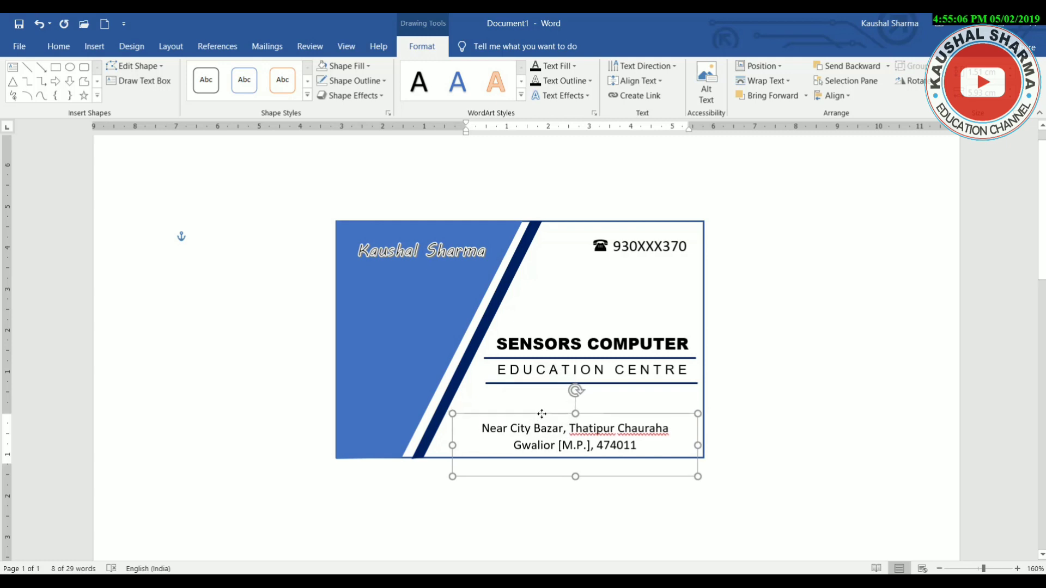
pyautogui.click(787, 428)
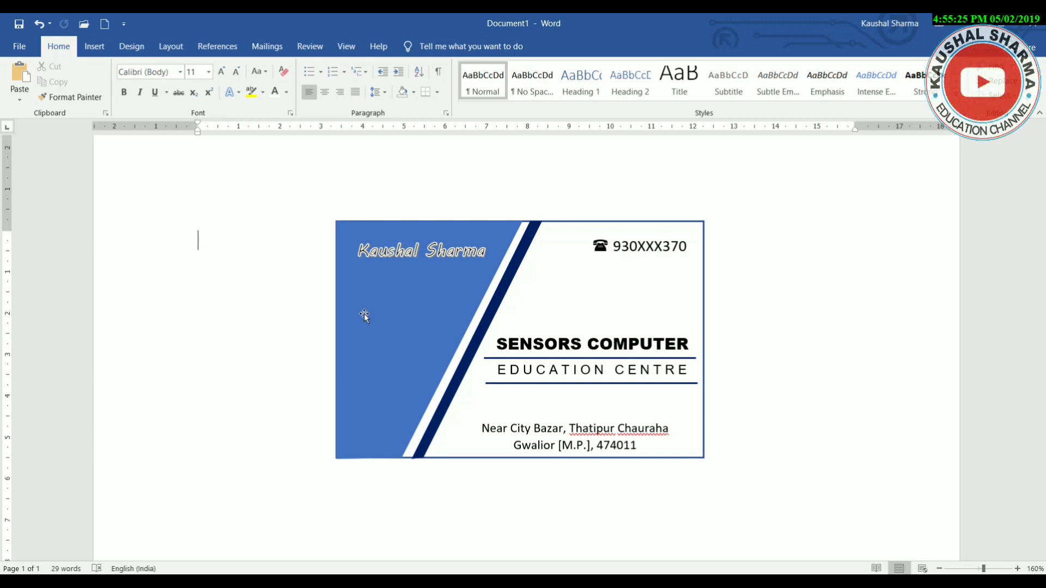
# Insert the SENSORS COMPUTER logo picture from the Pictures folder
pyautogui.click(95, 46)
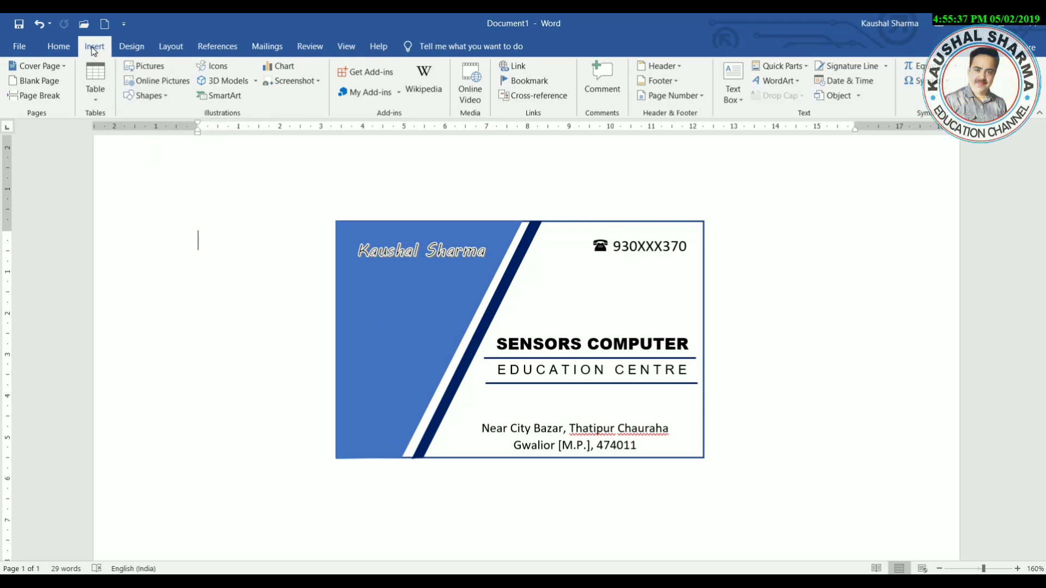
pyautogui.click(145, 68)
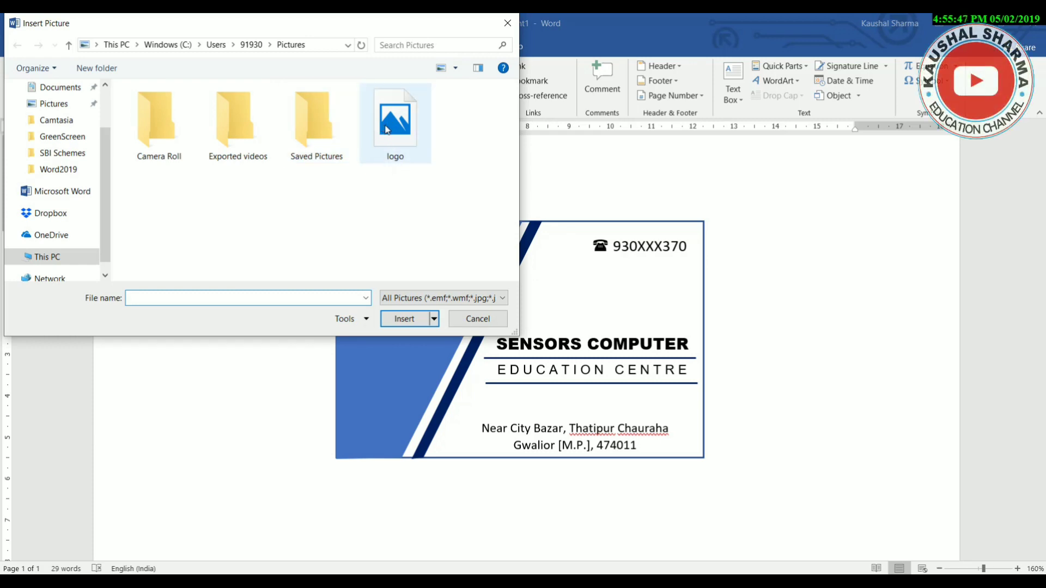
pyautogui.click(388, 128)
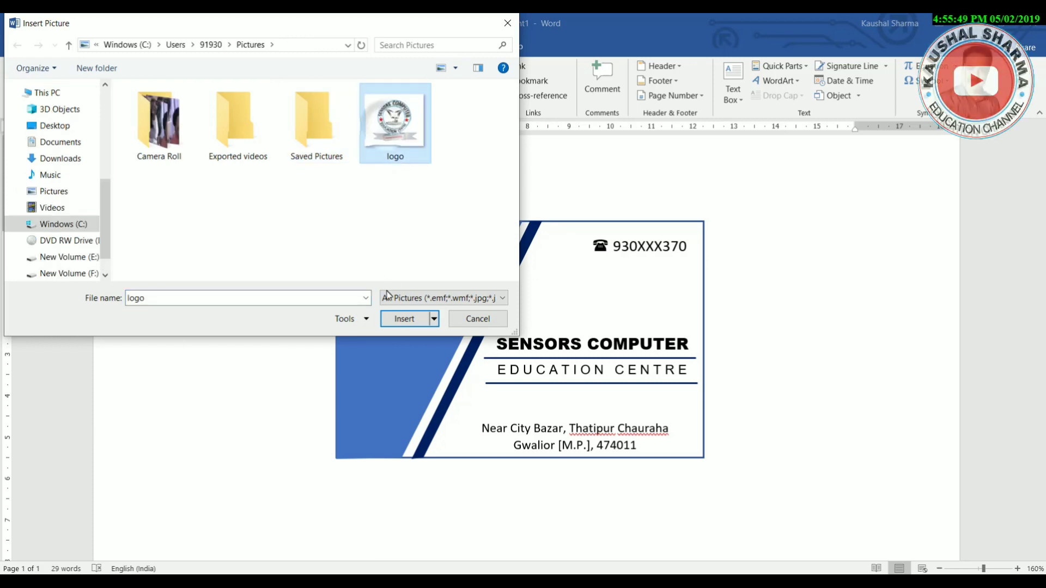
pyautogui.click(403, 318)
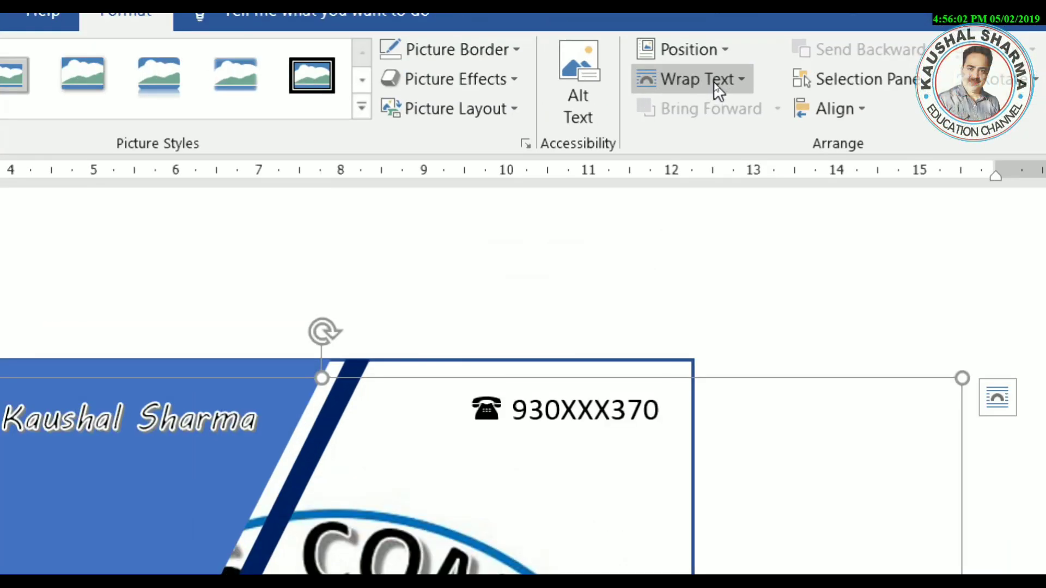
# Set the logo's wrapping to In Front of Text and shrink it
pyautogui.click(742, 80)
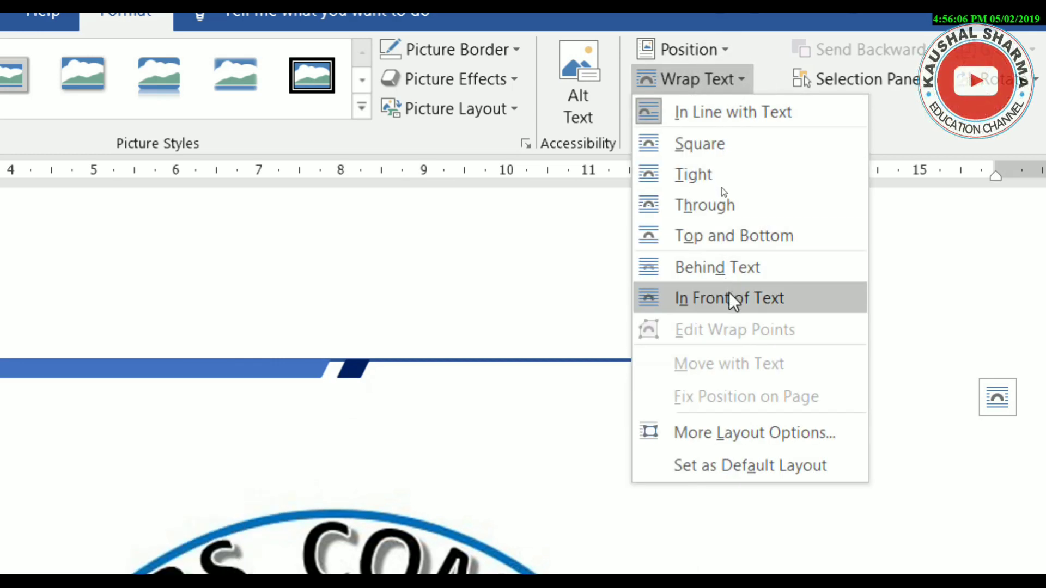
pyautogui.click(728, 297)
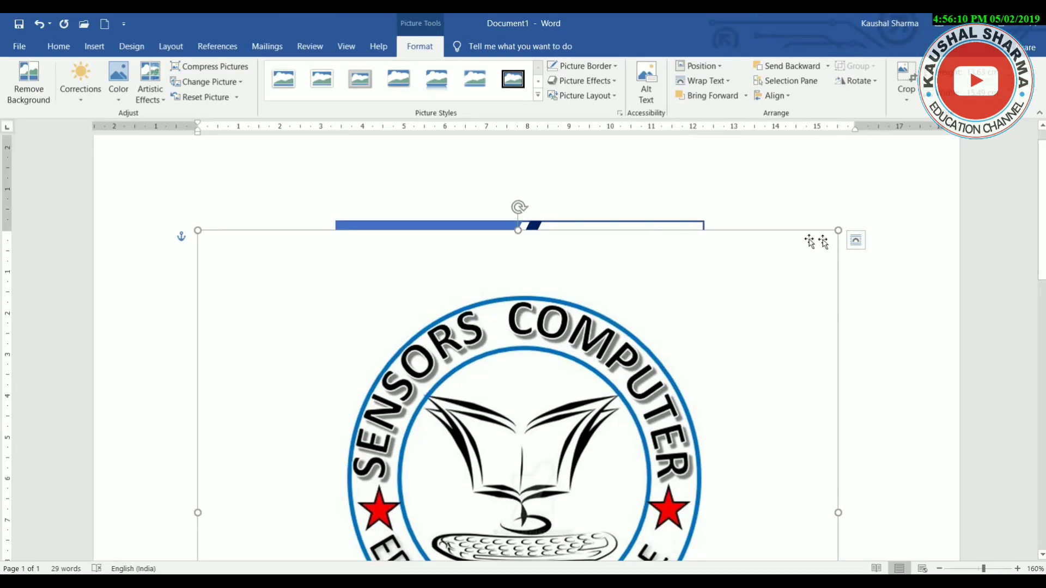
pyautogui.moveTo(838, 230)
pyautogui.mouseDown()
pyautogui.moveTo(763, 290)
pyautogui.moveTo(358, 515)
pyautogui.moveTo(332, 544)
pyautogui.mouseUp()
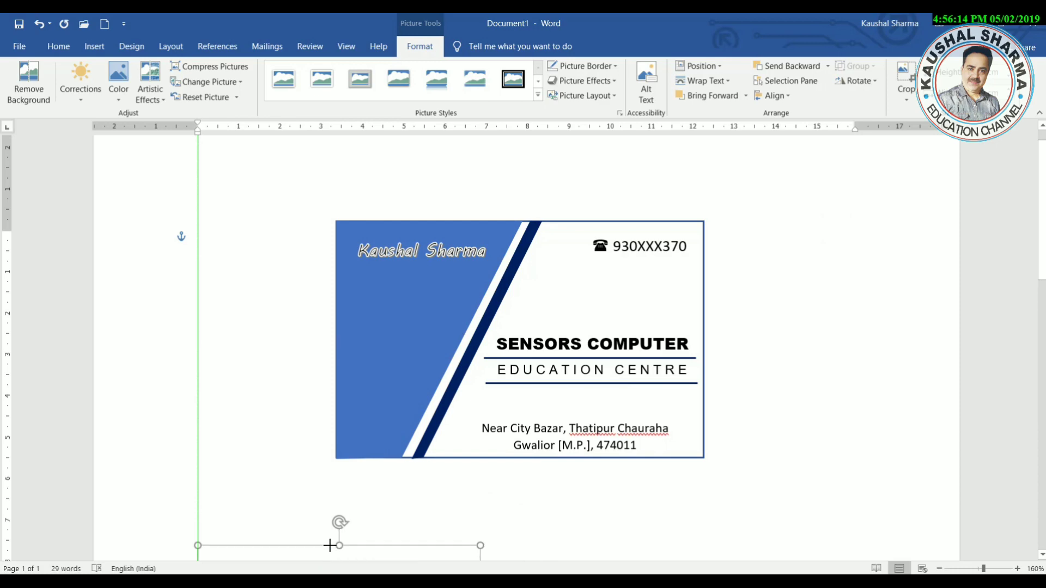
# Move the logo onto the blue panel just below the name
pyautogui.scroll(-5, 310, 398)
pyautogui.moveTo(235, 245); pyautogui.dragTo(299, 174)
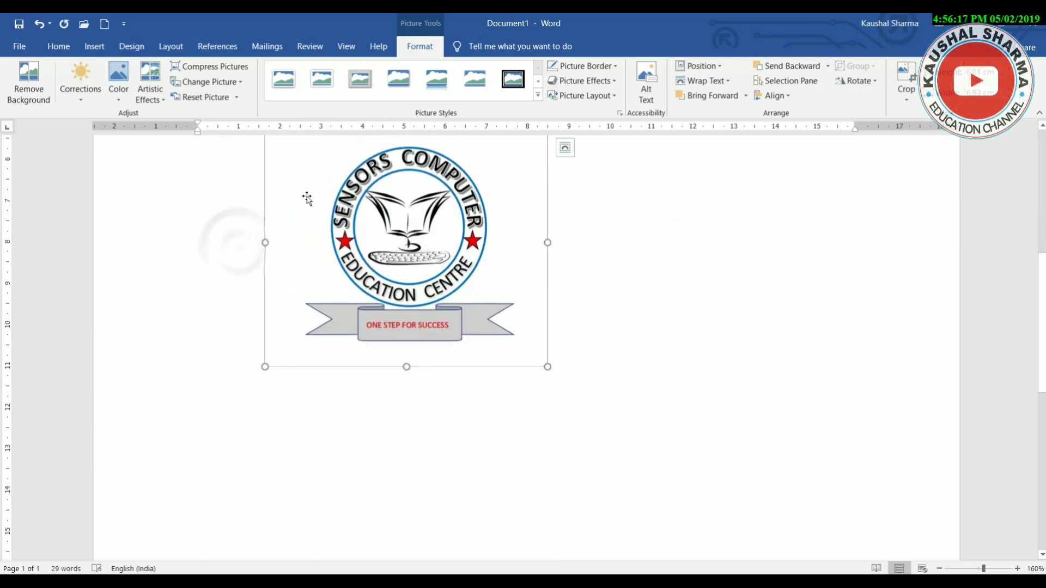
pyautogui.scroll(5, 299, 202)
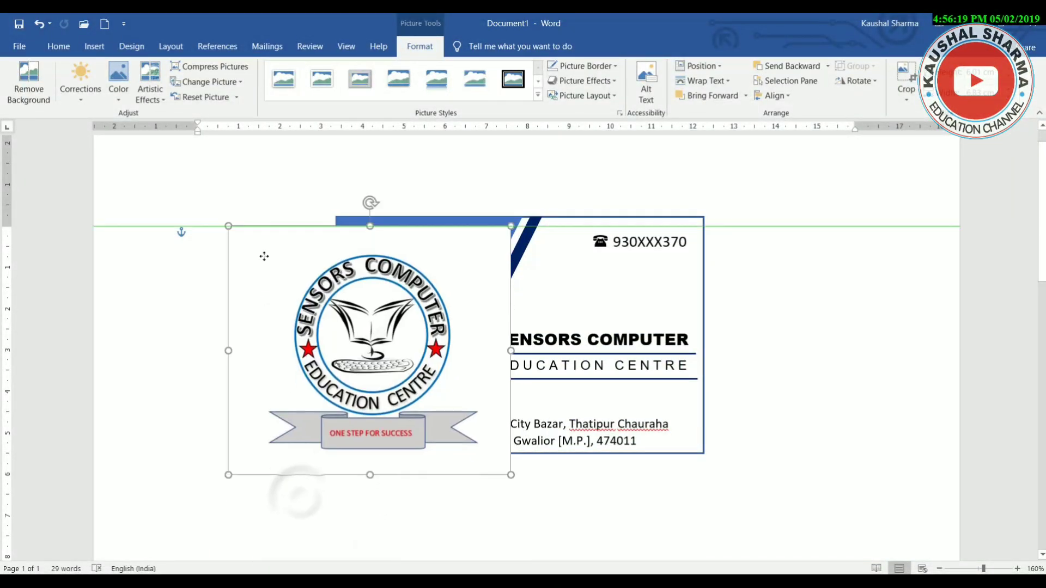
pyautogui.moveTo(295, 440)
pyautogui.mouseDown()
pyautogui.moveTo(243, 250)
pyautogui.moveTo(389, 368)
pyautogui.mouseUp()
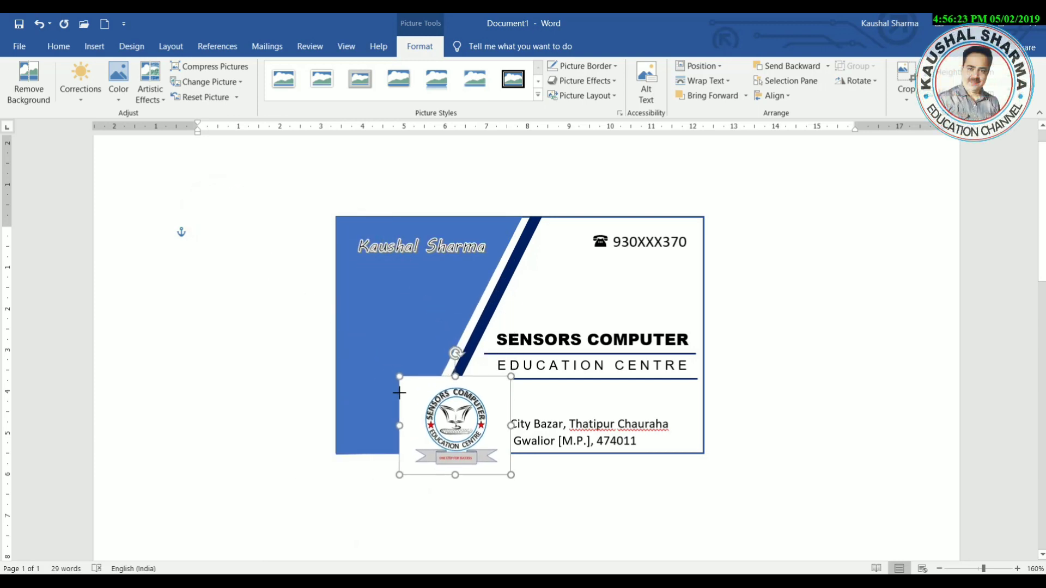
pyautogui.moveTo(423, 399); pyautogui.dragTo(371, 275)
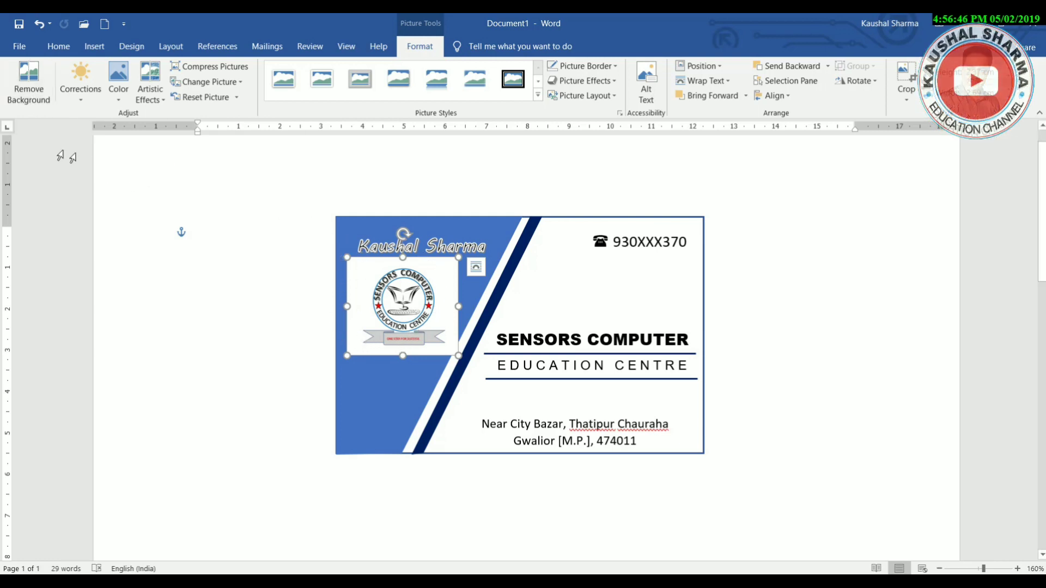
# Try Remove Background on the logo, then undo and cancel that first attempt
pyautogui.click(35, 100)
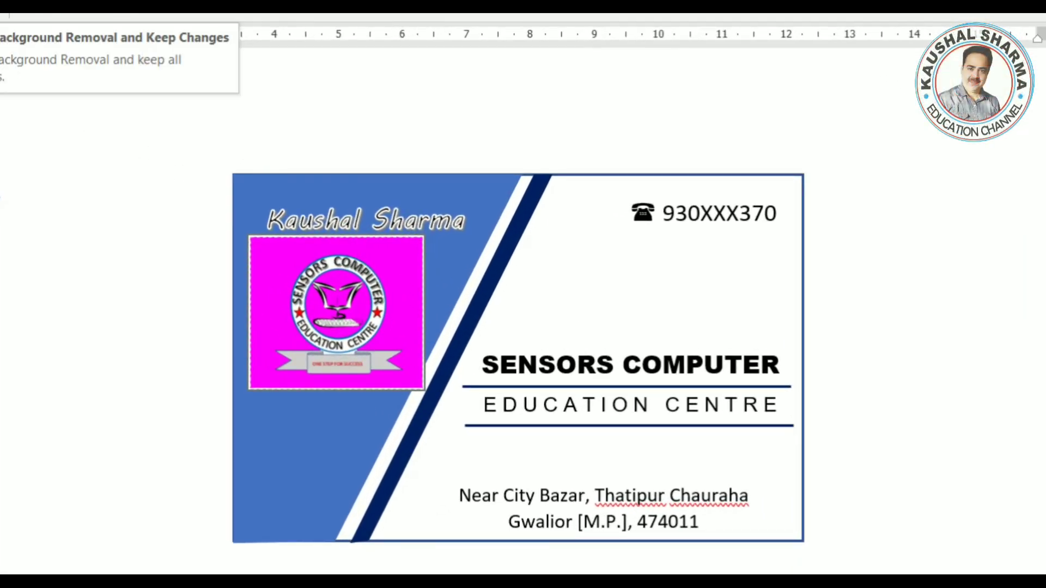
pyautogui.click(19, 10)
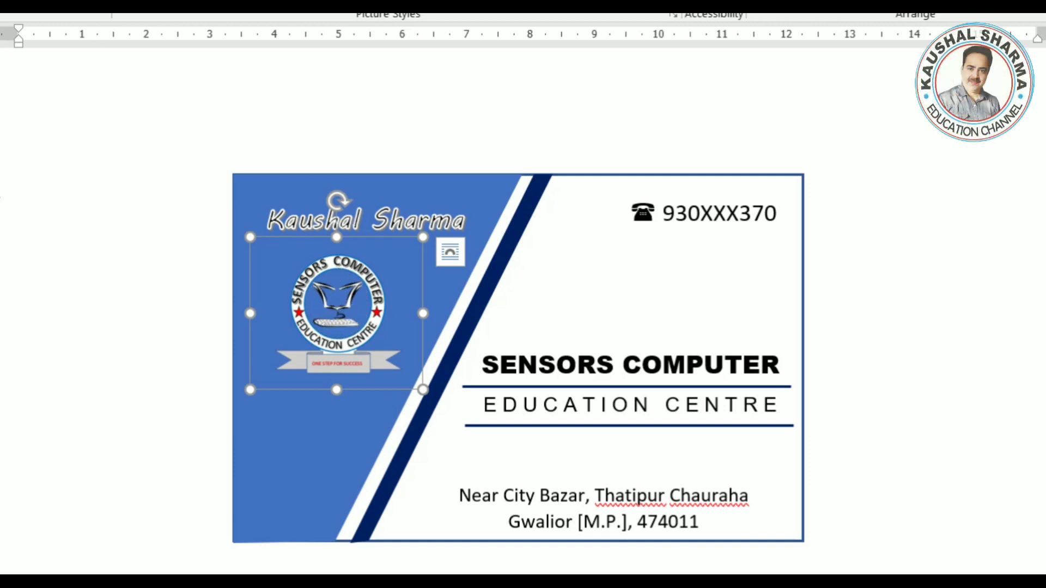
pyautogui.hotkey('alt', 'j')
pyautogui.press('p')
pyautogui.press('e')
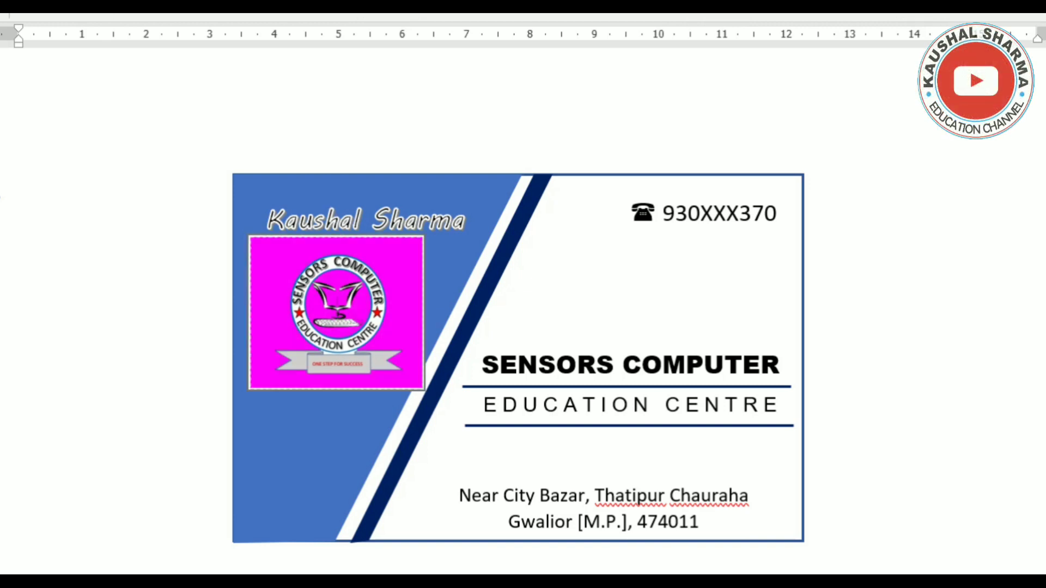
pyautogui.press('Escape')
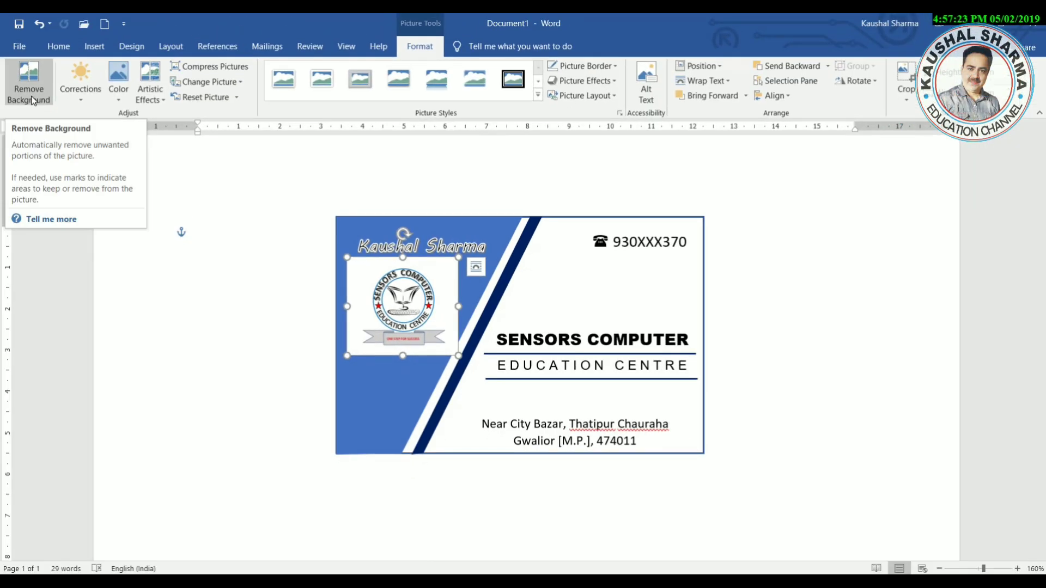
# Remove the logo's background, marking the circular emblem's areas to keep
pyautogui.click(31, 95)
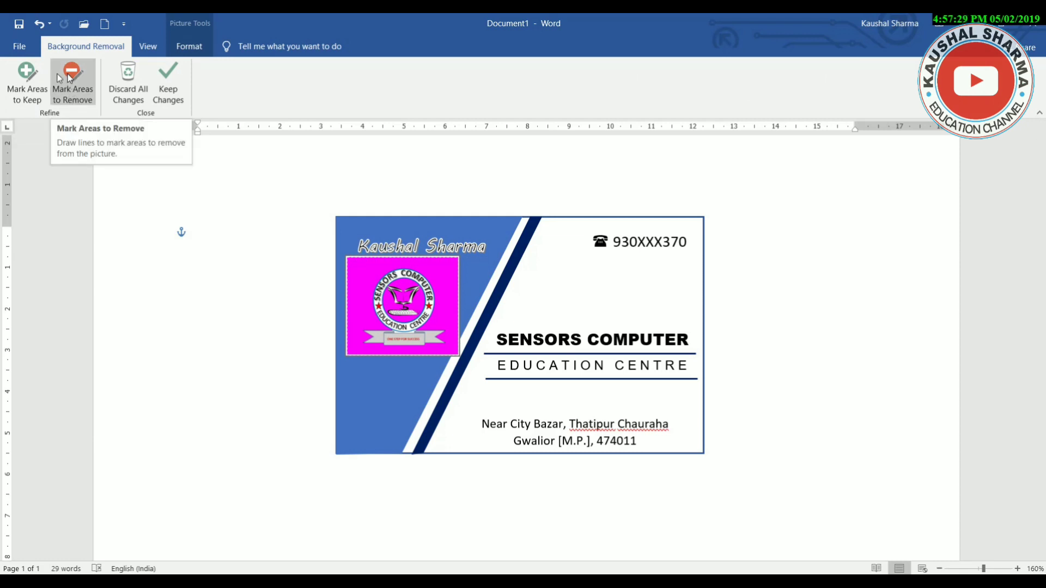
pyautogui.click(28, 76)
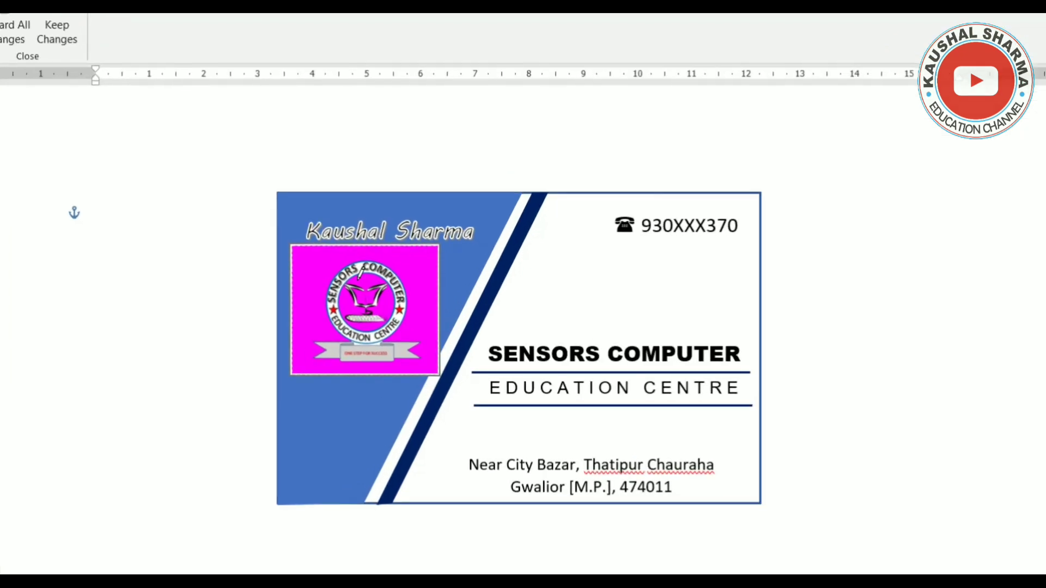
pyautogui.moveTo(393, 282); pyautogui.dragTo(409, 282)
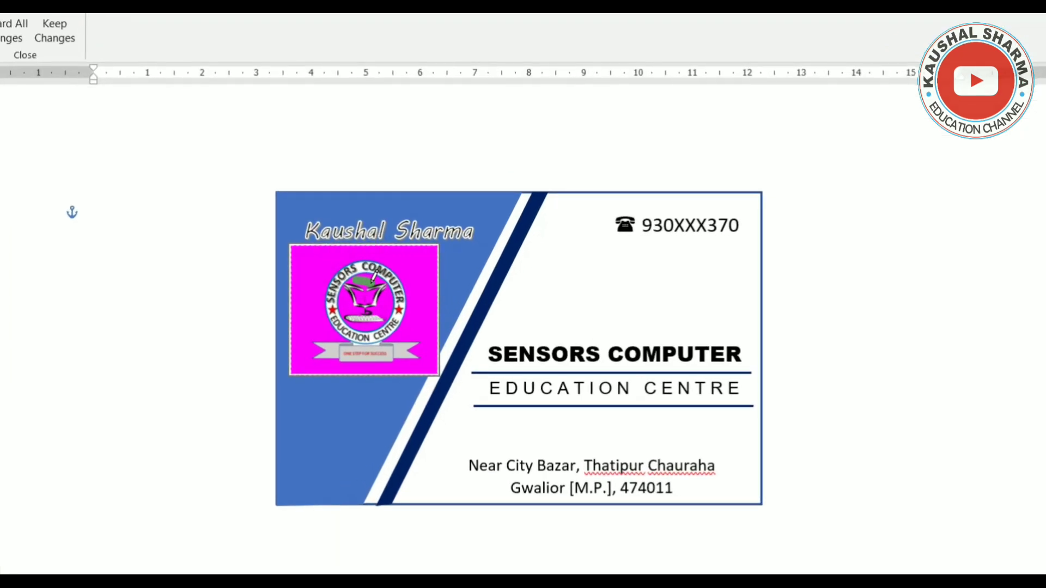
pyautogui.click(374, 279)
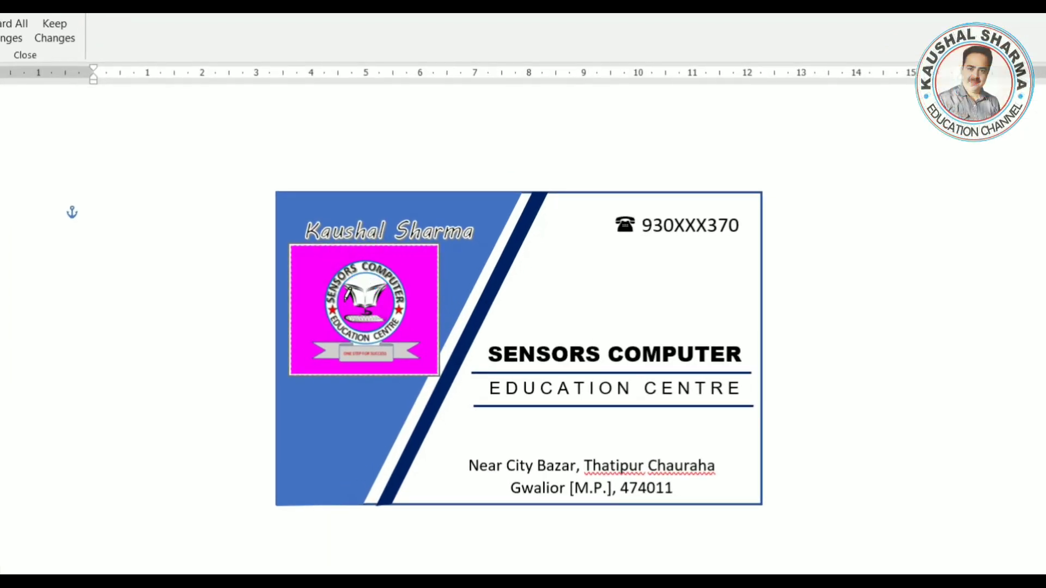
pyautogui.moveTo(347, 292); pyautogui.dragTo(352, 301)
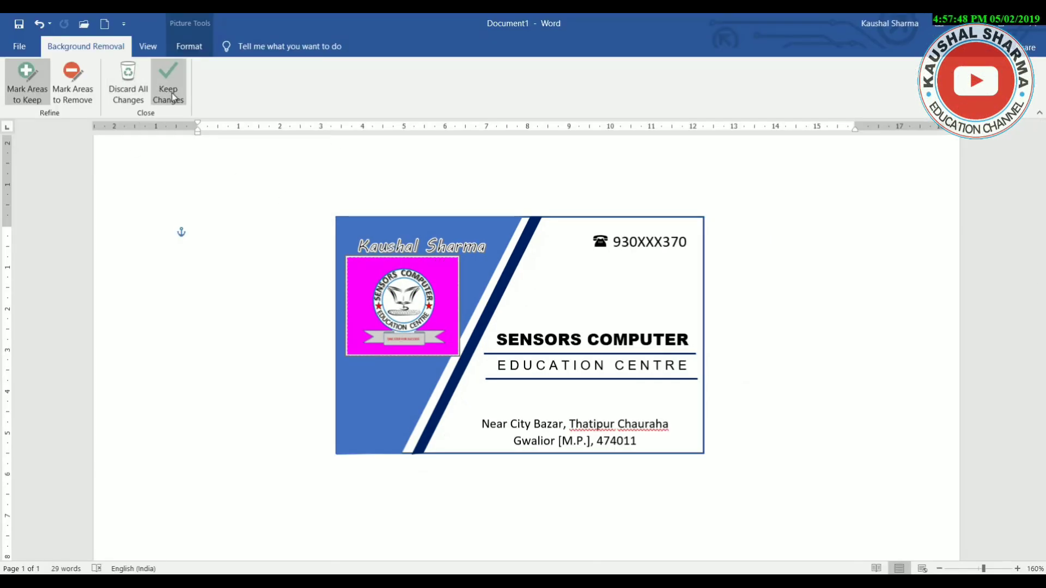
pyautogui.click(170, 92)
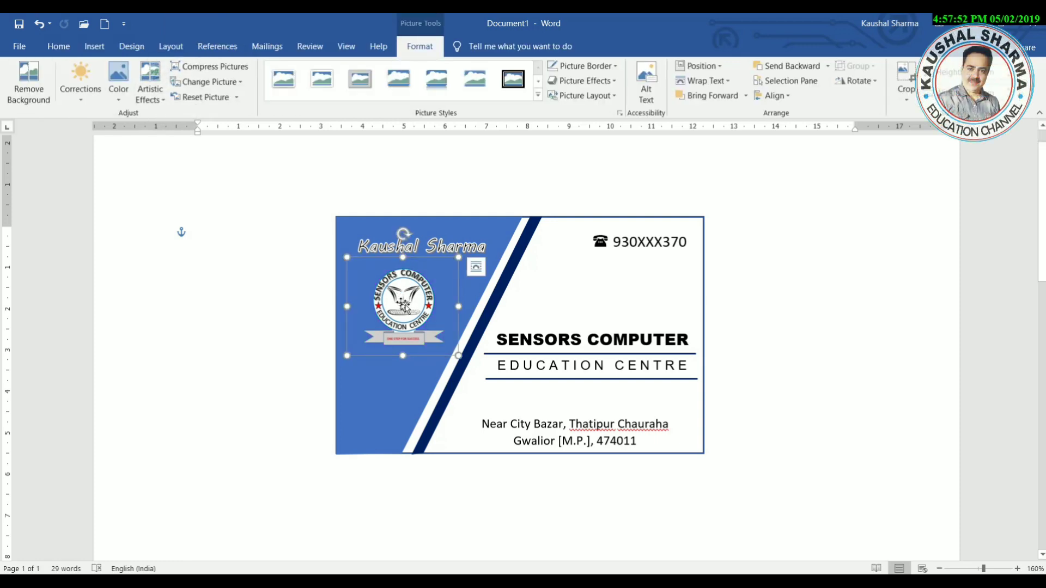
pyautogui.scroll(12, 404, 305)
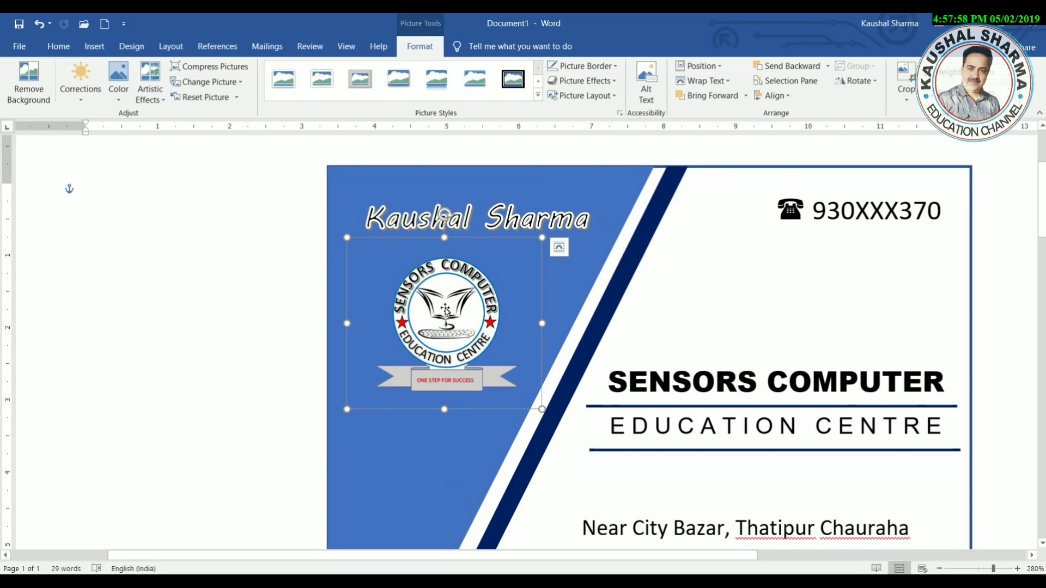
pyautogui.scroll(-7, 446, 311)
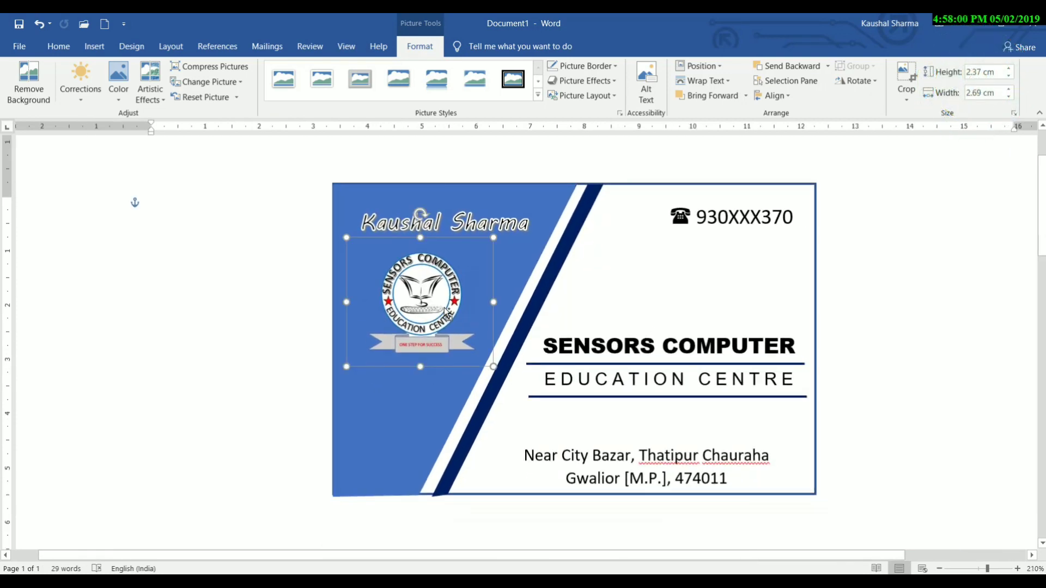
pyautogui.click(299, 388)
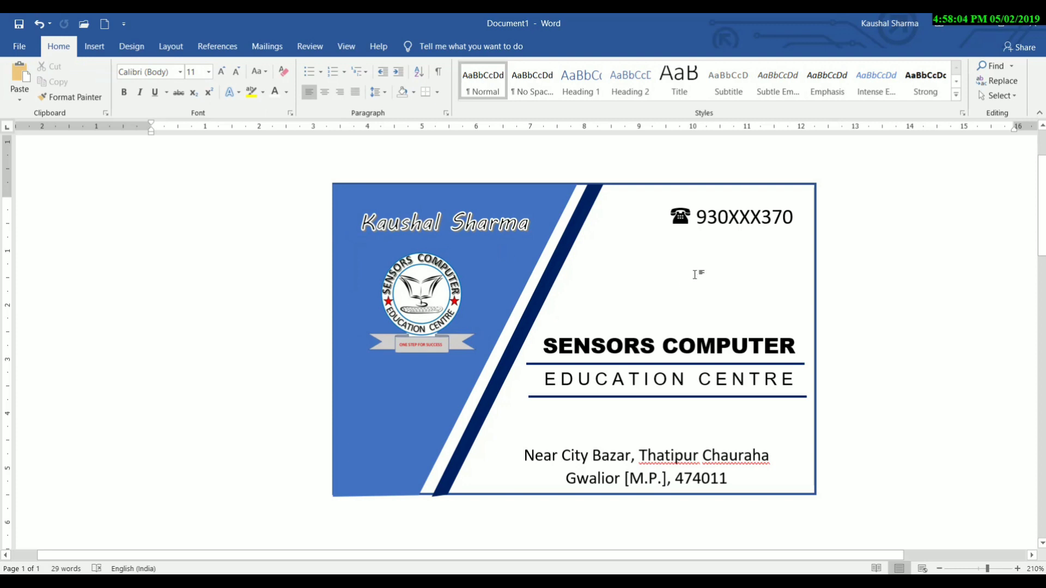
pyautogui.scroll(-3, 695, 275)
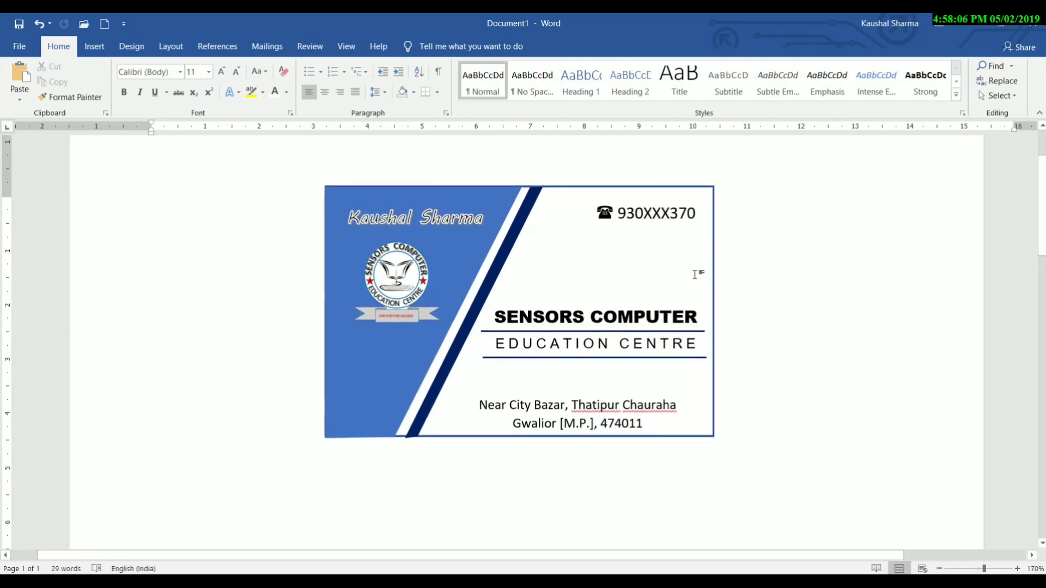